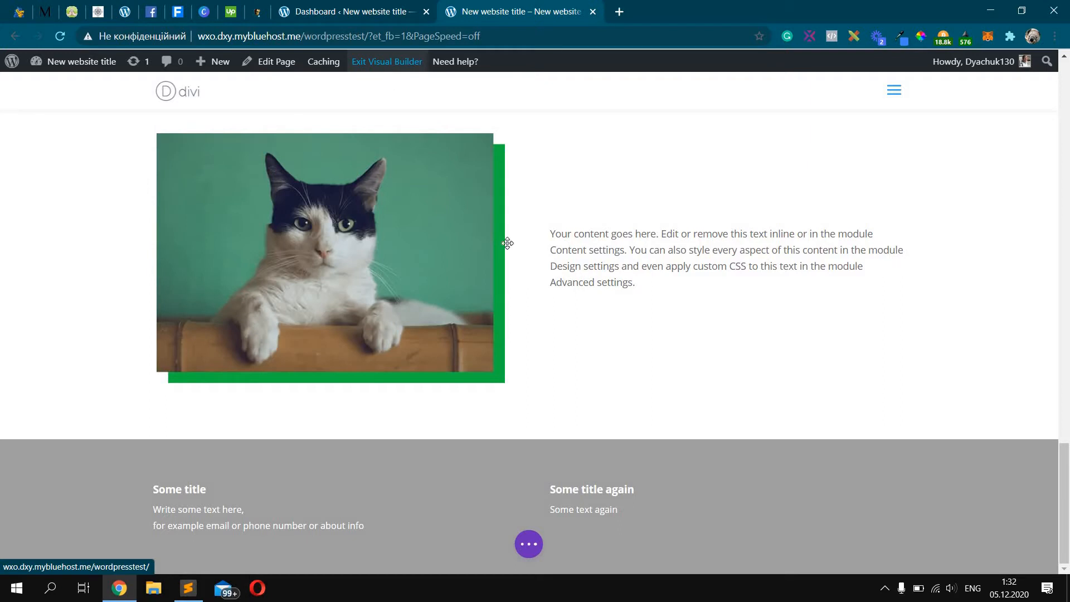
Add a regular section with a two-column row below the existing content
left_click(528, 441)
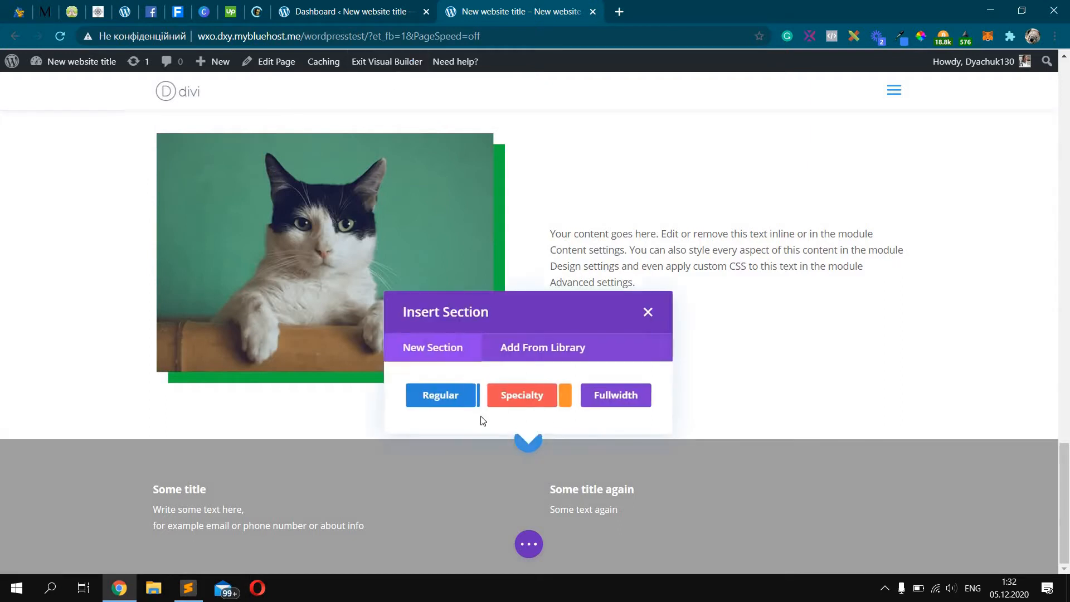
left_click(449, 392)
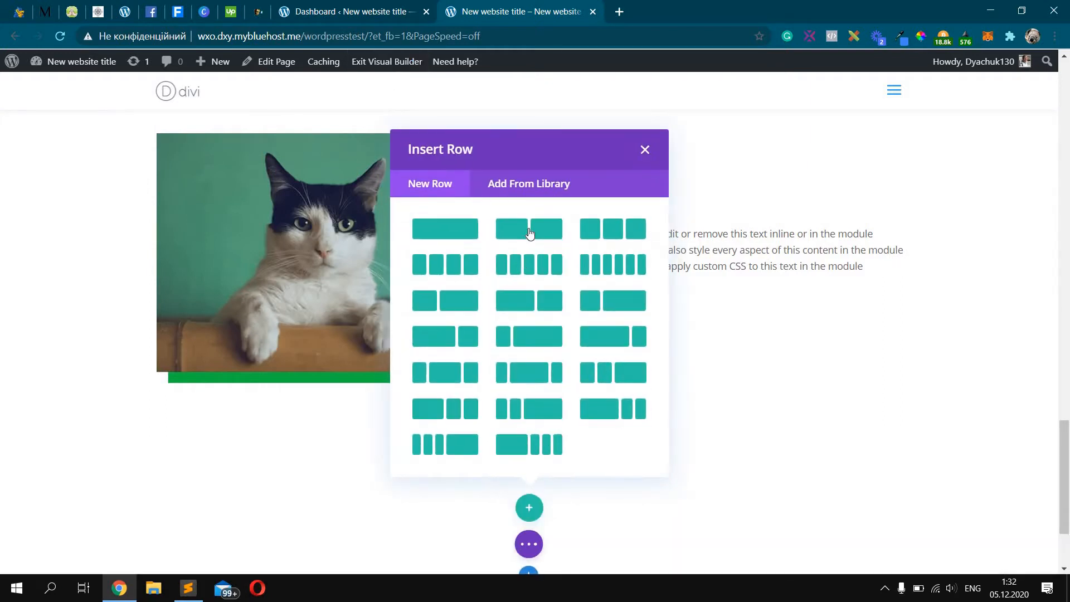
left_click(528, 231)
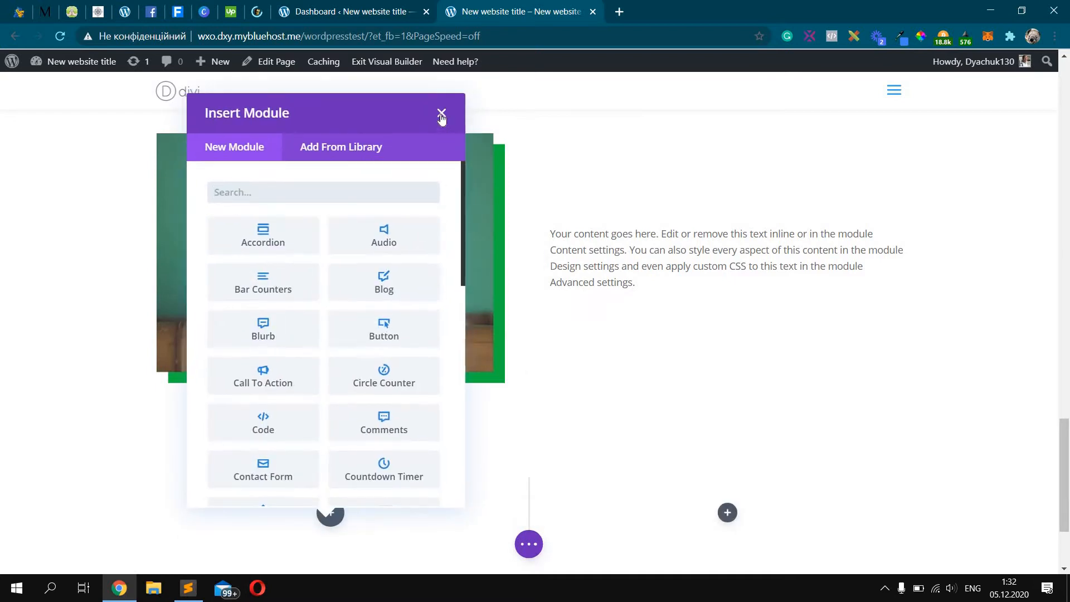
left_click(441, 112)
scroll(370, 389, "down", 4)
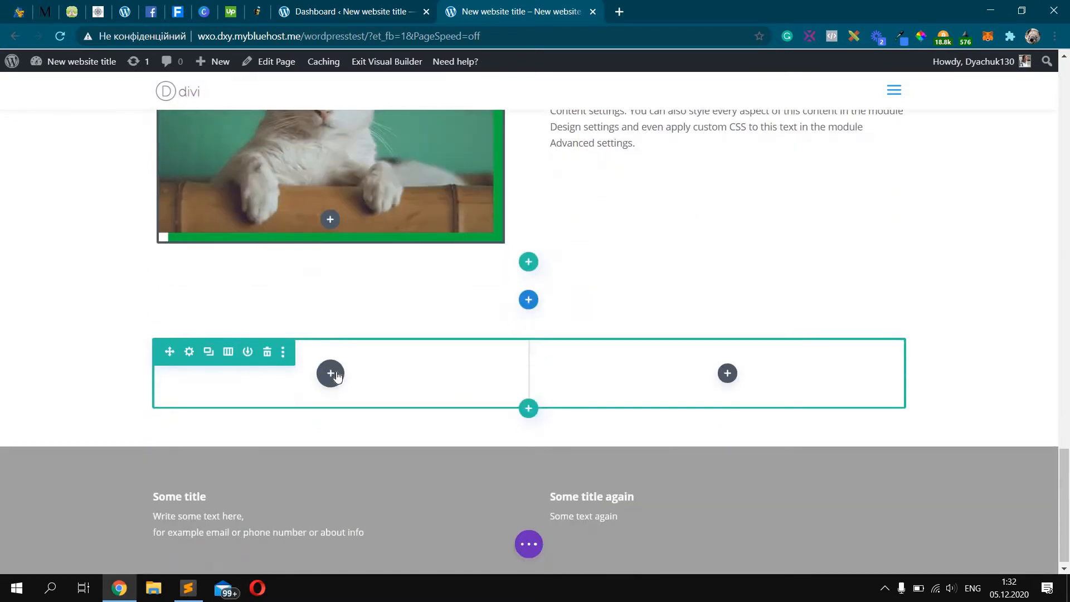
Insert a Text module in the left column reading 'Contact Us' and 'We are happy to get your comments under this videos=)'
left_click(333, 375)
type("text")
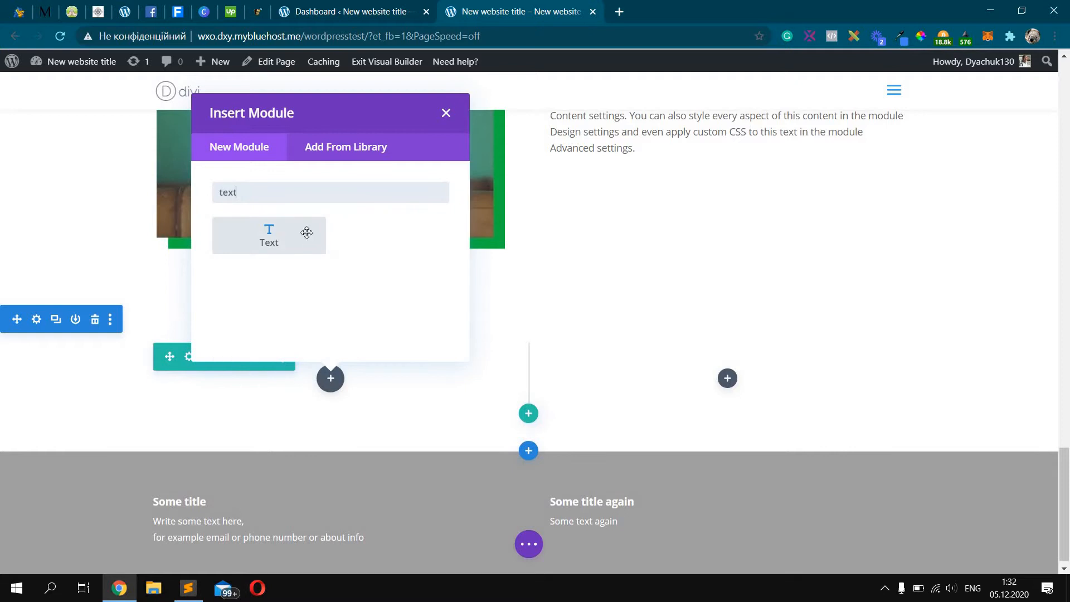
left_click(306, 233)
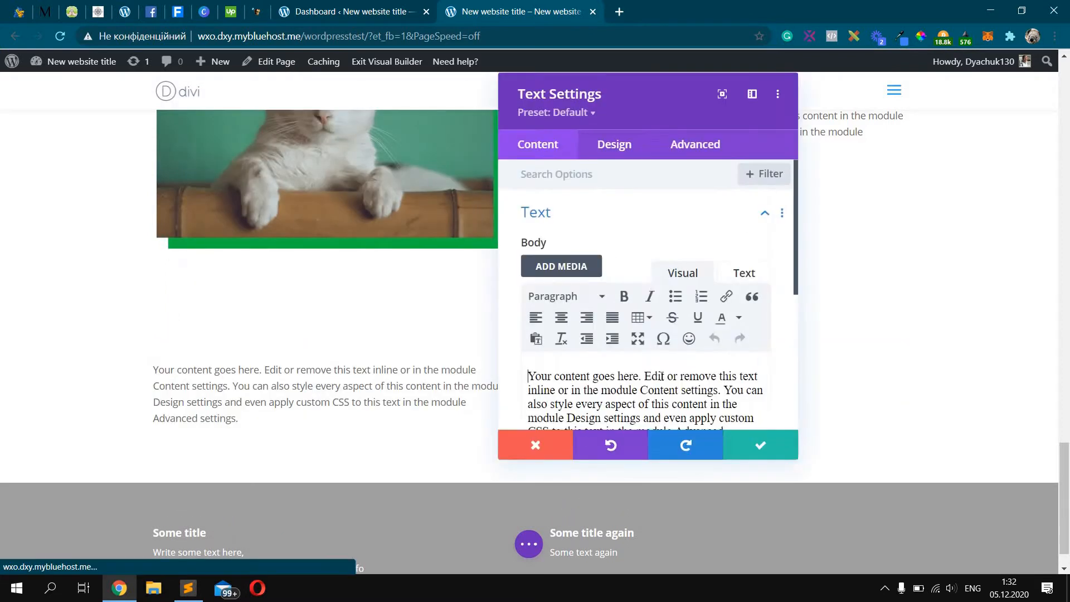
triple_click(661, 389)
type("Co")
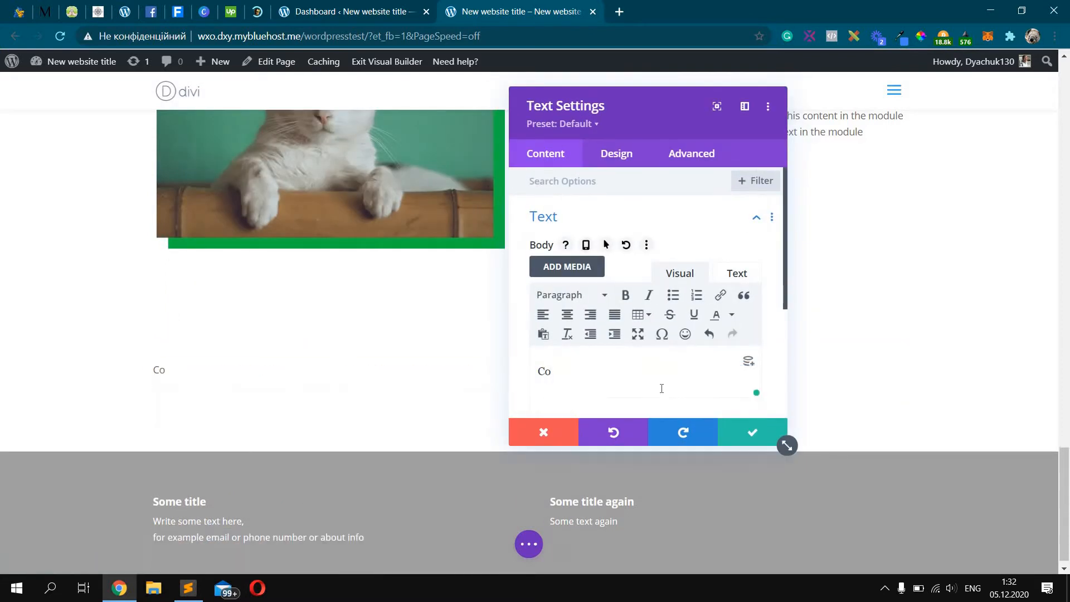
type("ntact Us")
key("Return")
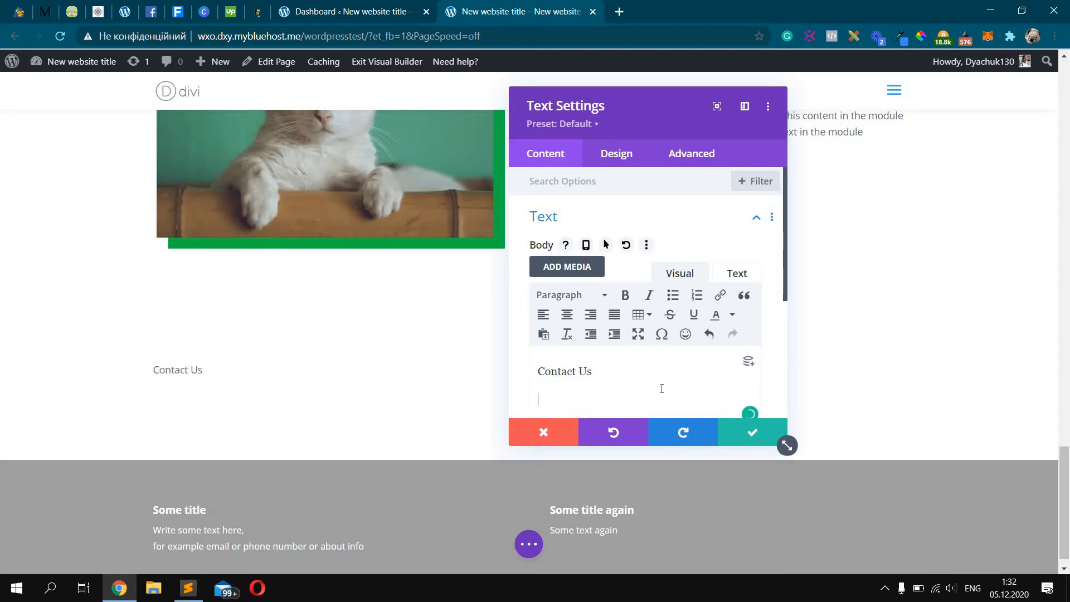
type("We are happy to ")
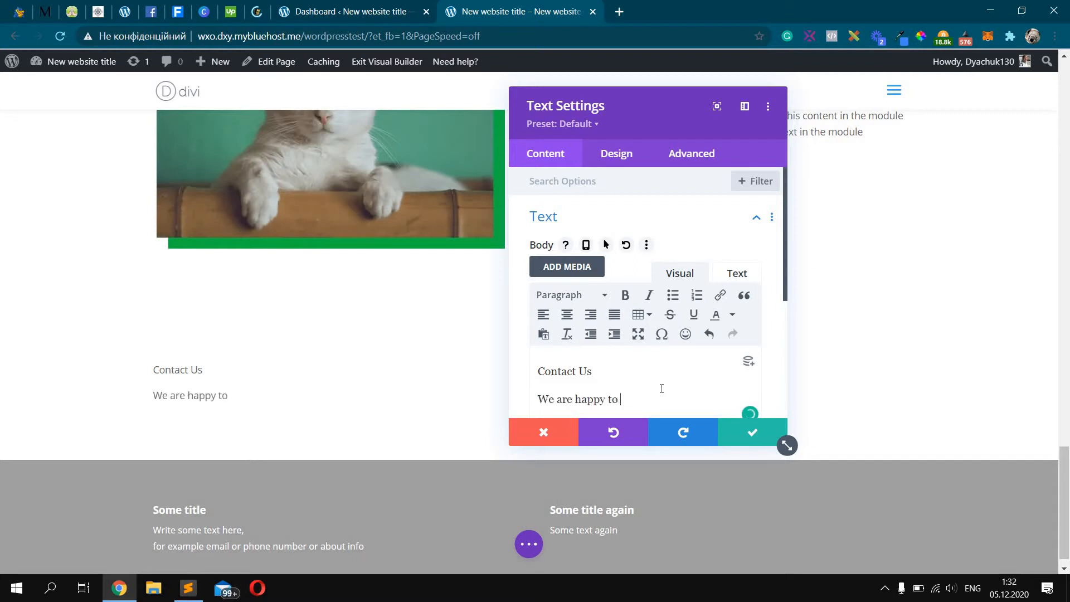
type("get your comm")
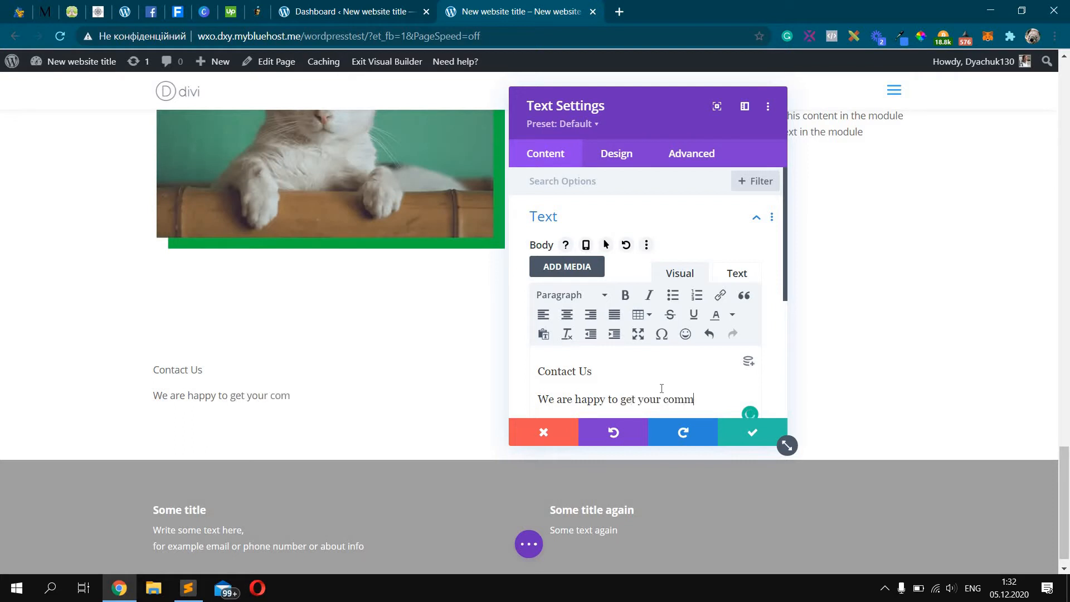
type("ents under")
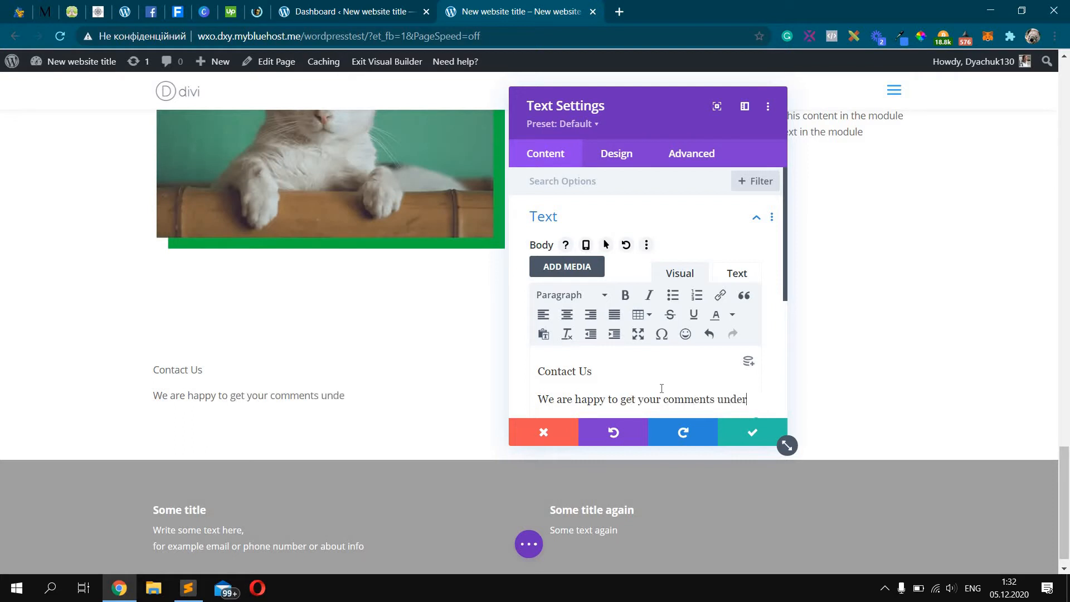
type(" this videos")
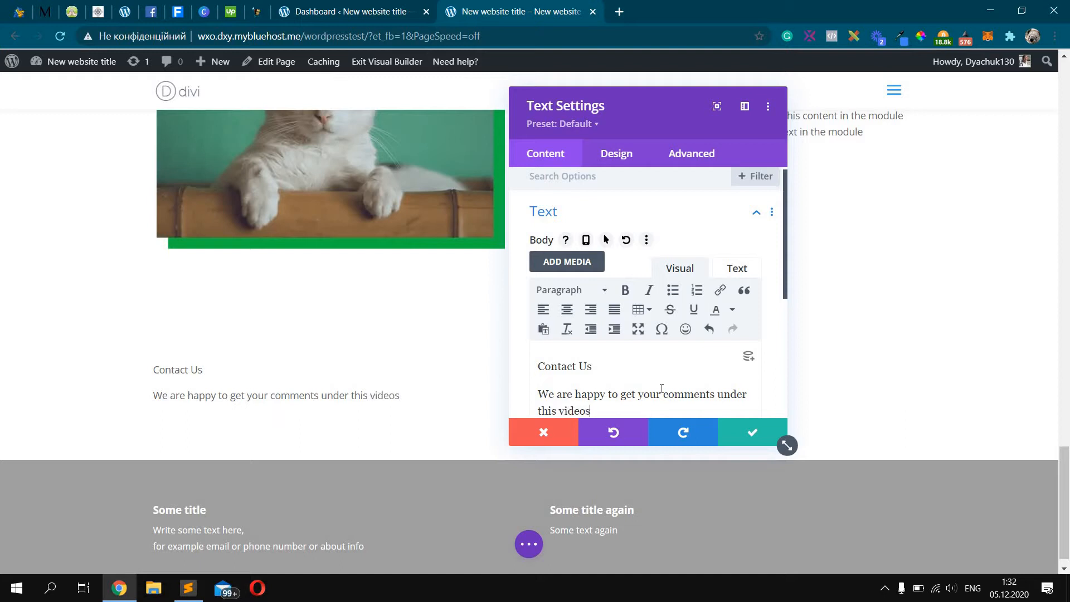
key("BackSpace")
type(" =)")
Make 'Contact Us' a Heading 2, centre both lines, and delete the trailing ')'
left_click_drag(594, 367, 521, 367)
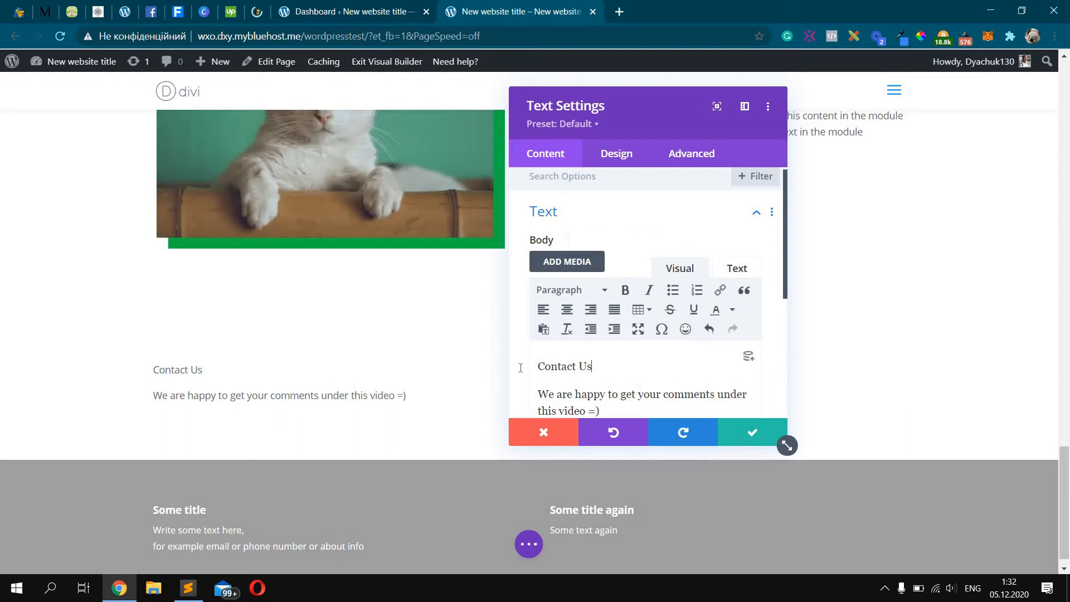
left_click(576, 290)
left_click(630, 372)
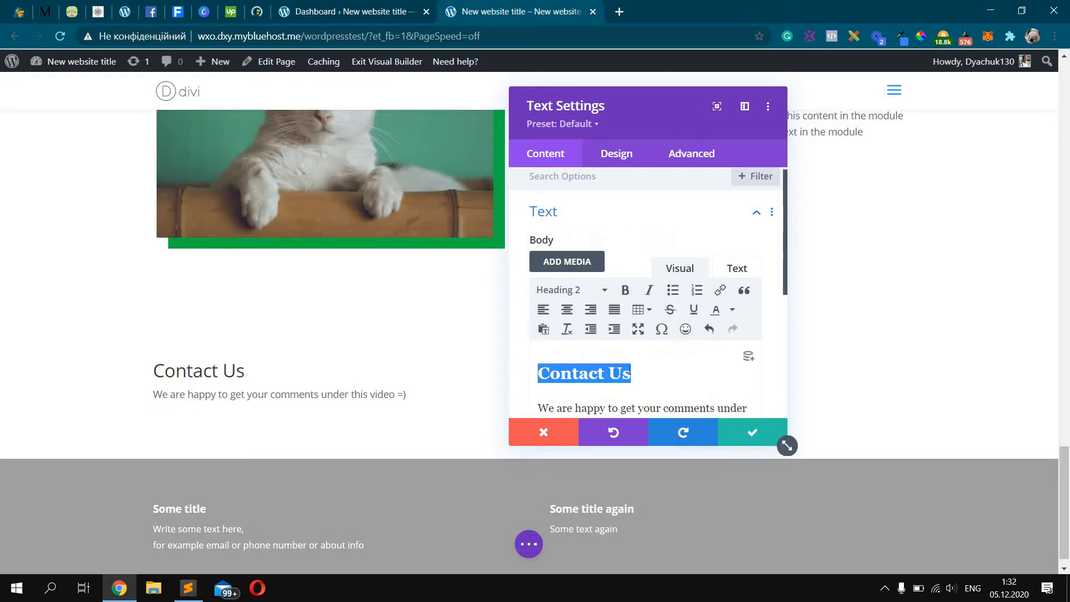
left_click(636, 367)
key("ctrl+a")
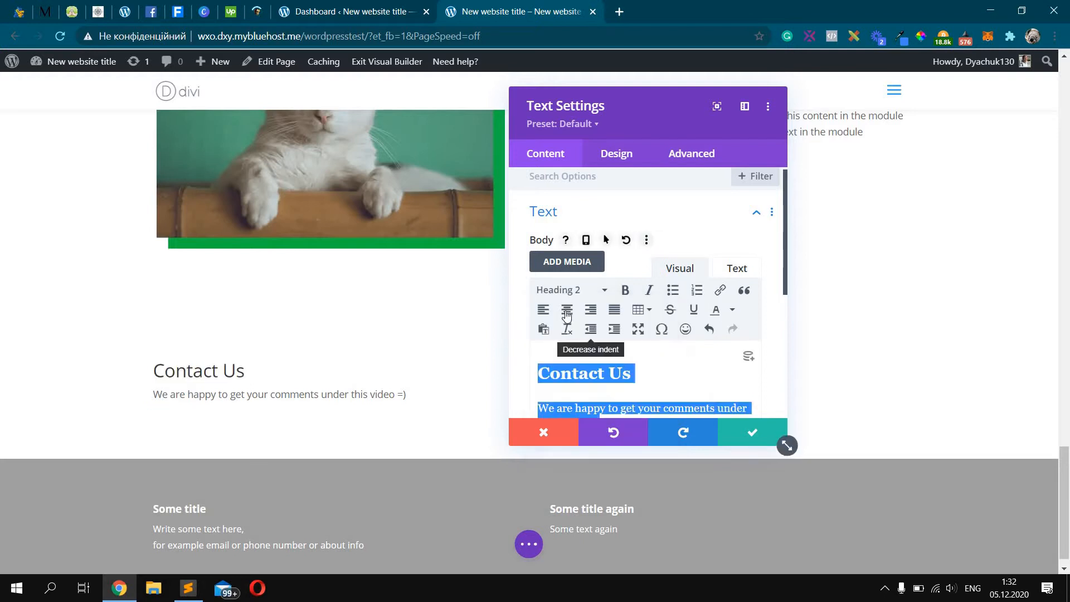
key("ctrl+e")
left_click(634, 367)
scroll(669, 357, "down", 1)
left_click(691, 356)
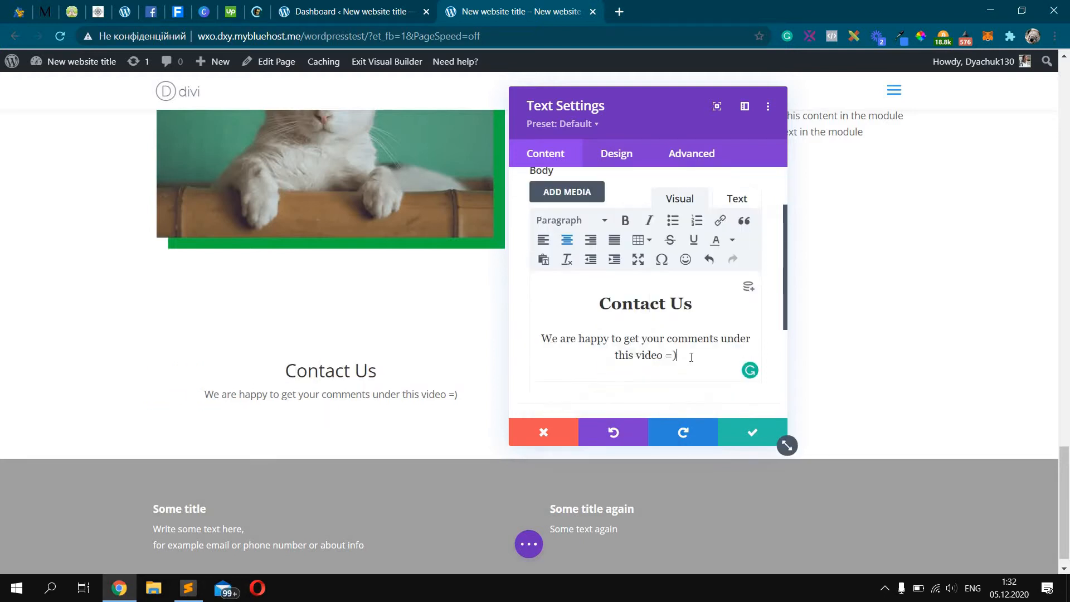
key("BackSpace")
key("BackSpace")
key("BackSpace")
scroll(613, 198, "up", 2)
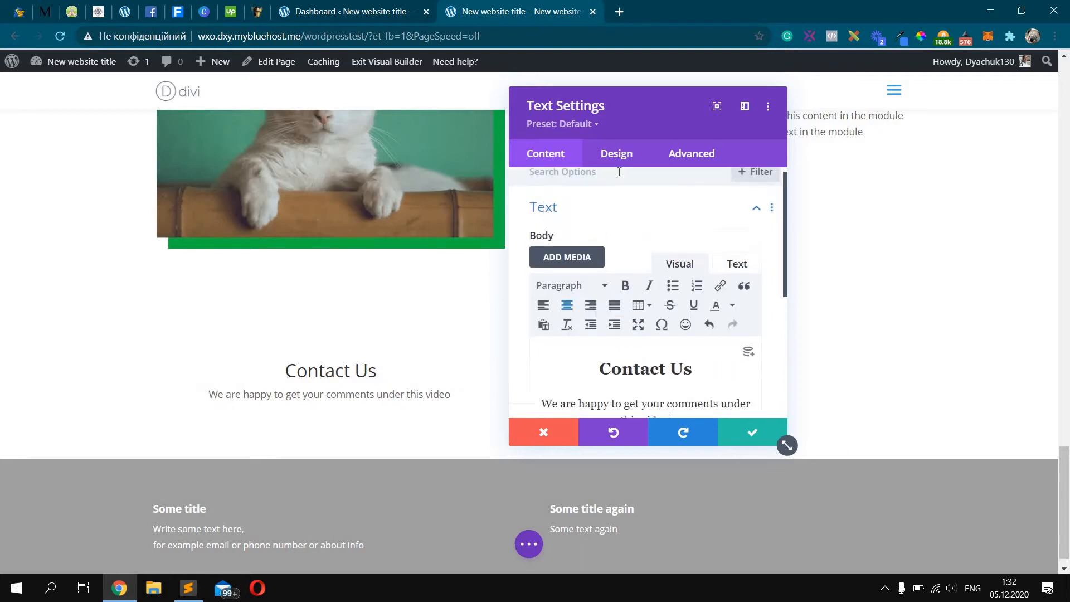
left_click(617, 157)
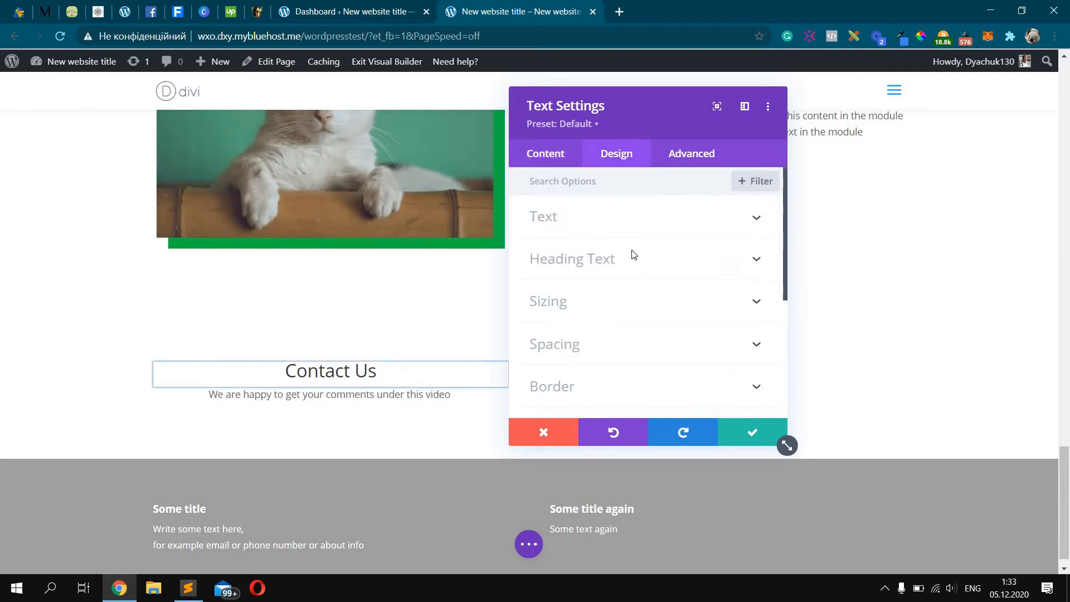
Style the H2 heading text as uppercase with Semi Bold weight
left_click(633, 256)
left_click(589, 223)
scroll(584, 261, "down", 2)
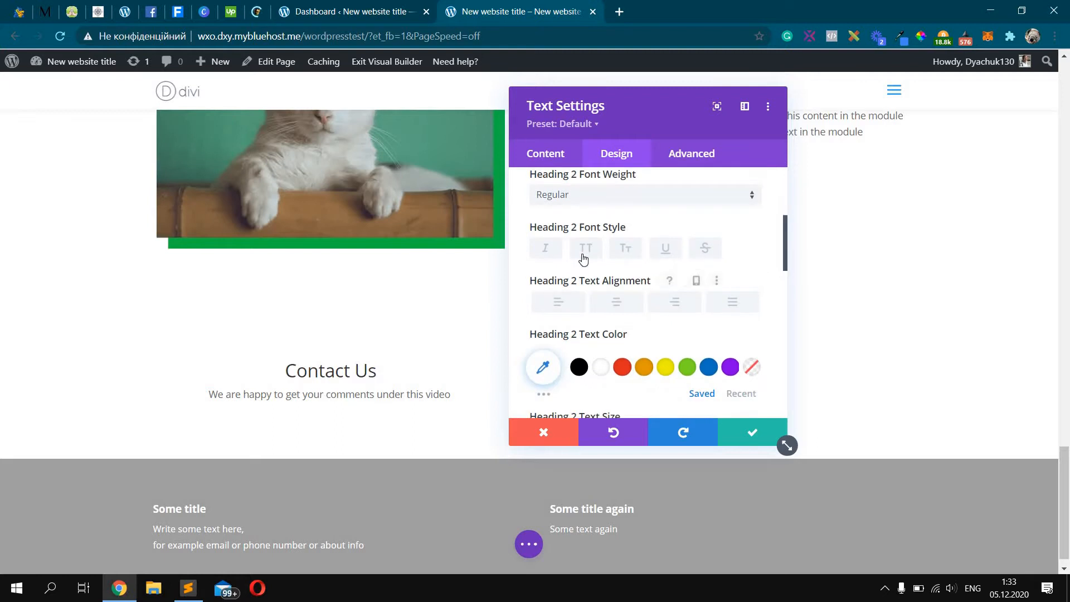
left_click(586, 250)
scroll(607, 278, "up", 1)
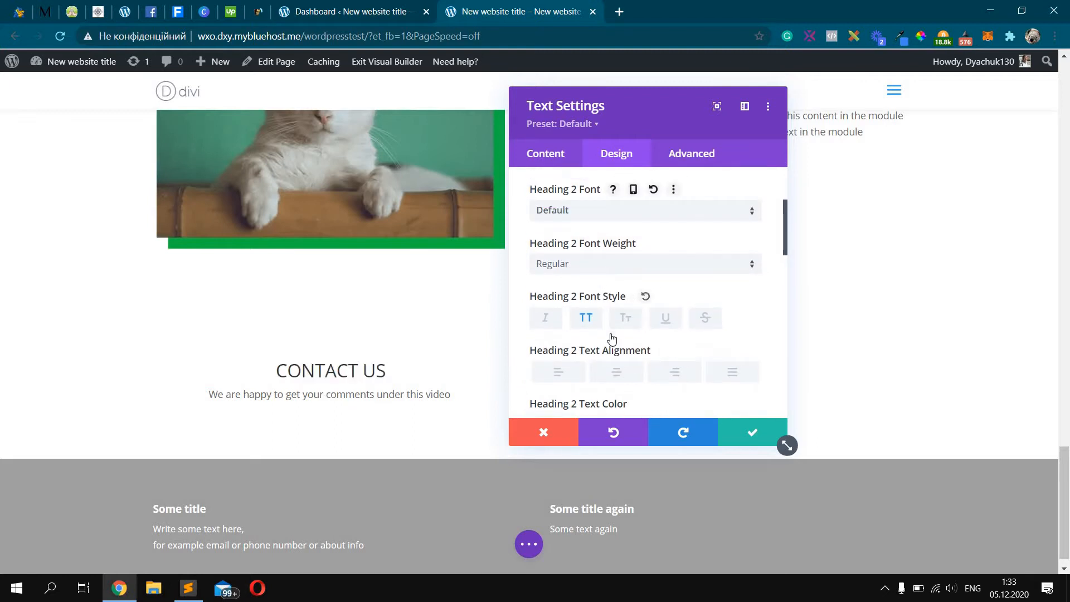
left_click(609, 266)
left_click(611, 320)
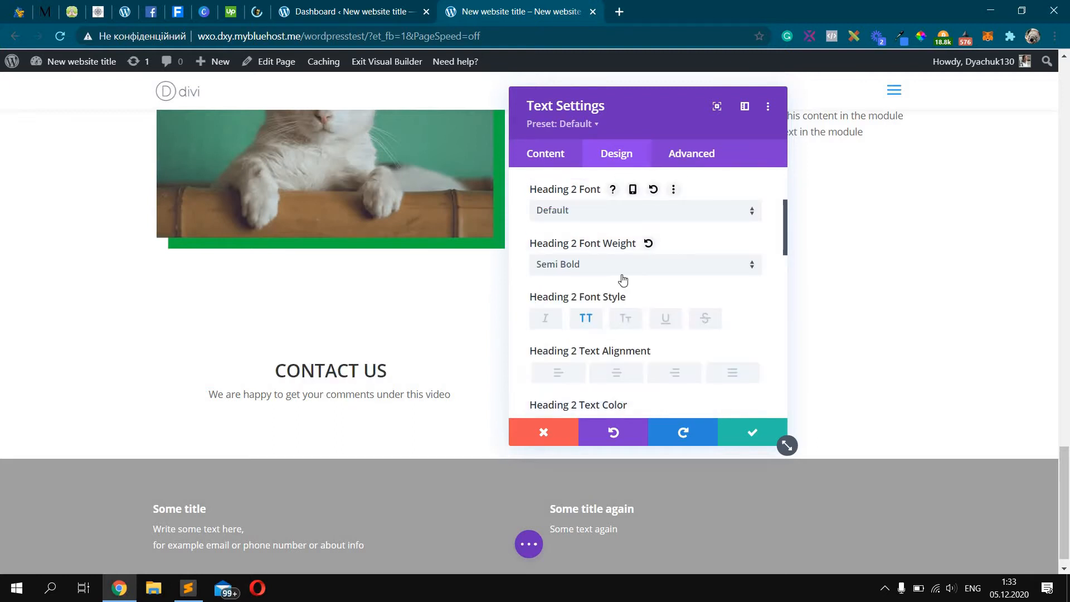
scroll(574, 182, "up", 5)
Set the body text size to 16px and save the text module
left_click(581, 229)
scroll(648, 275, "down", 5)
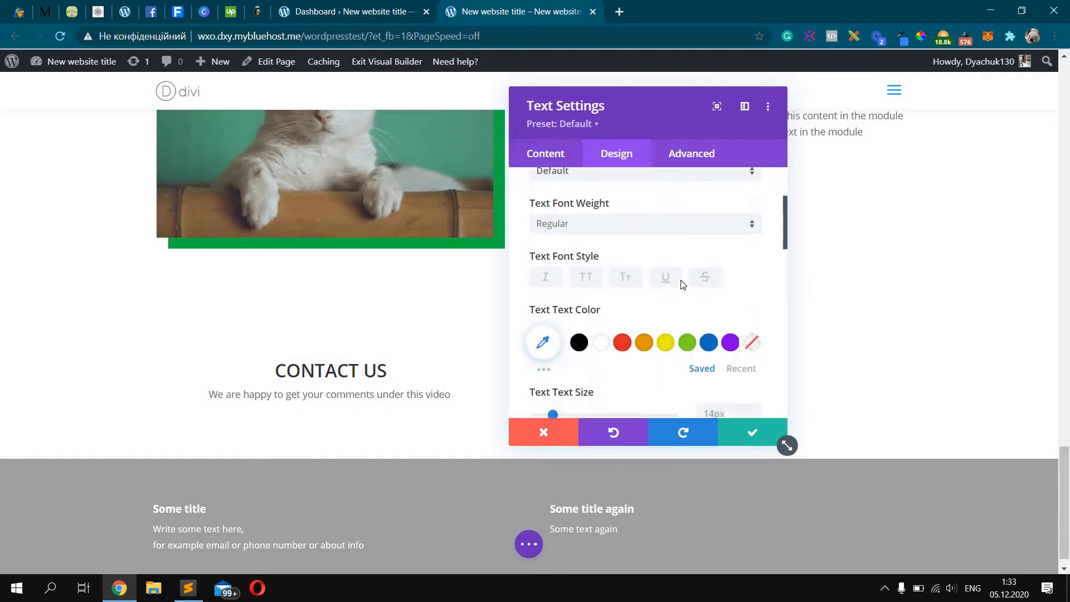
double_click(734, 272)
type("16px")
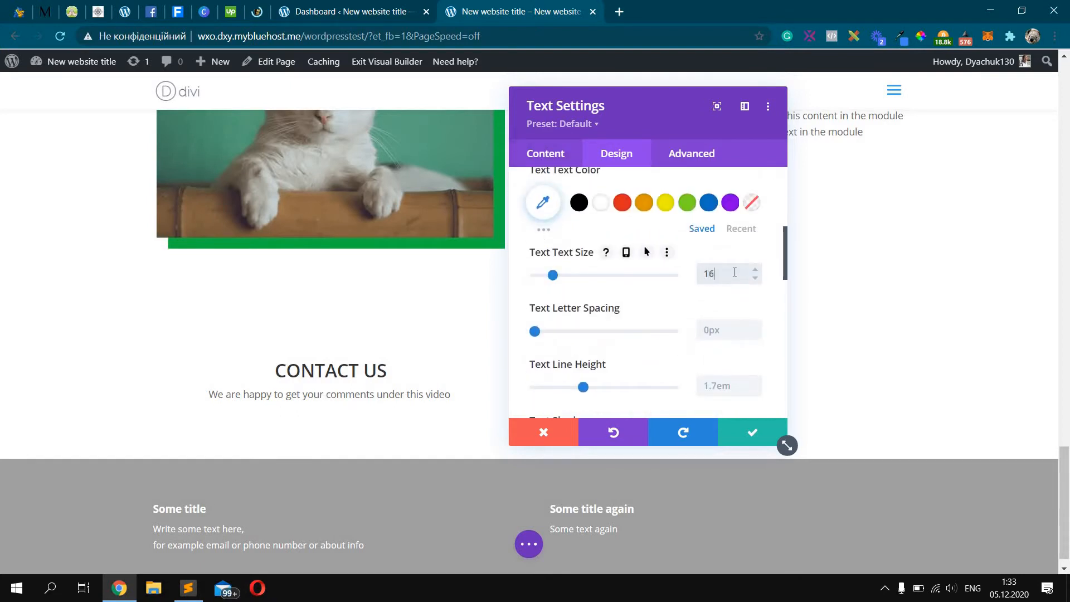
left_click(757, 431)
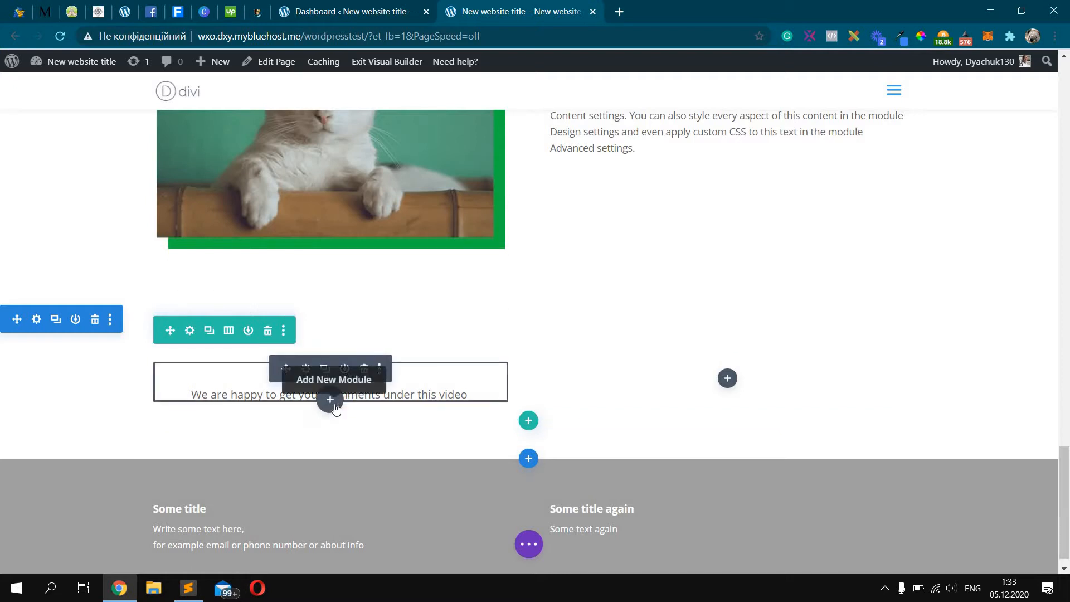
Insert a Contact Form module below the intro text
left_click(333, 406)
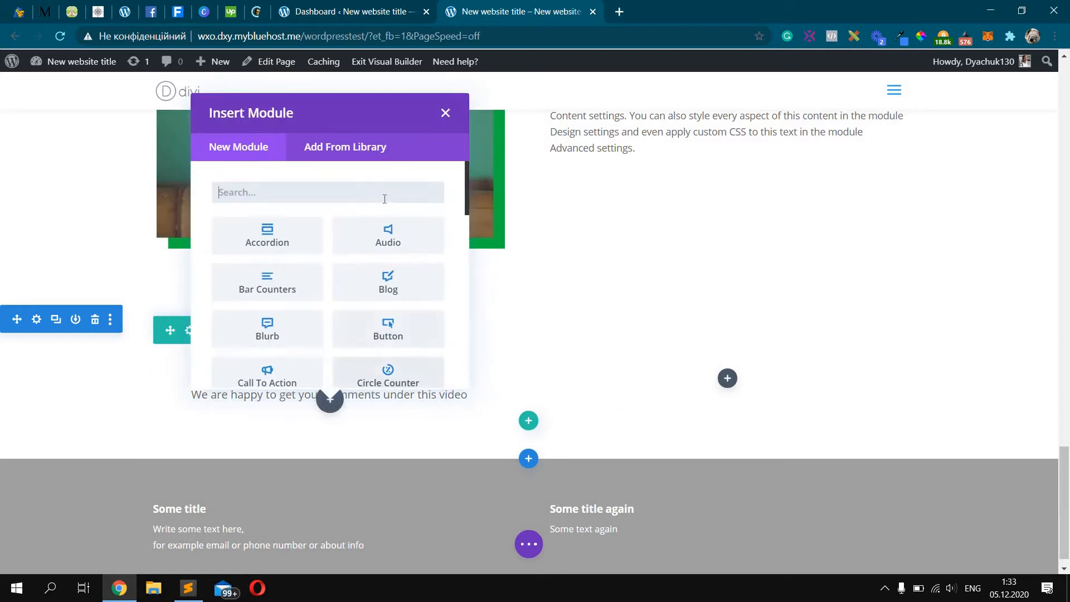
type("contact")
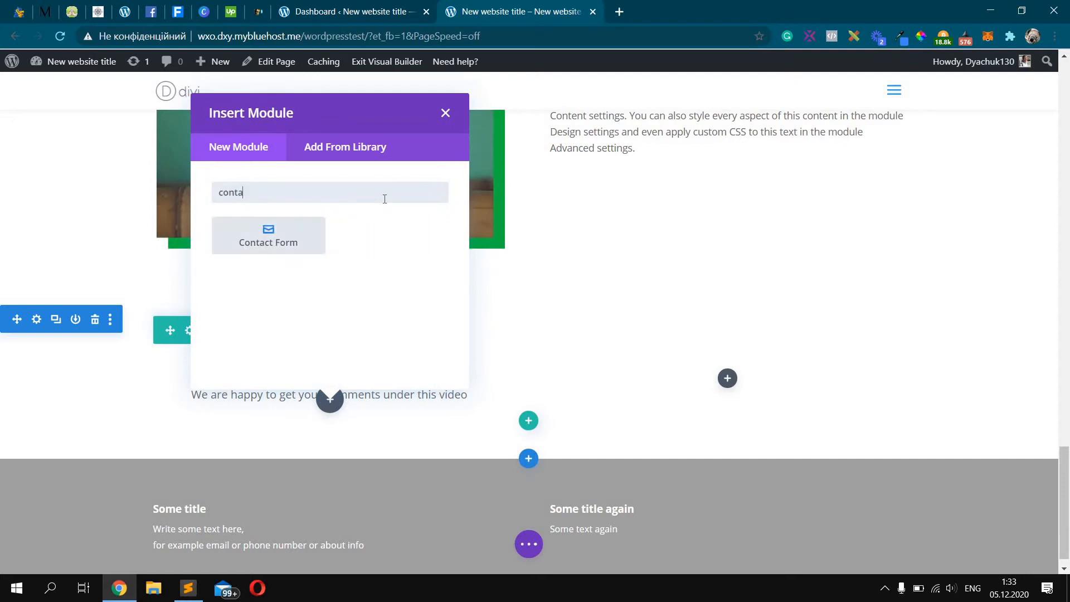
left_click(283, 232)
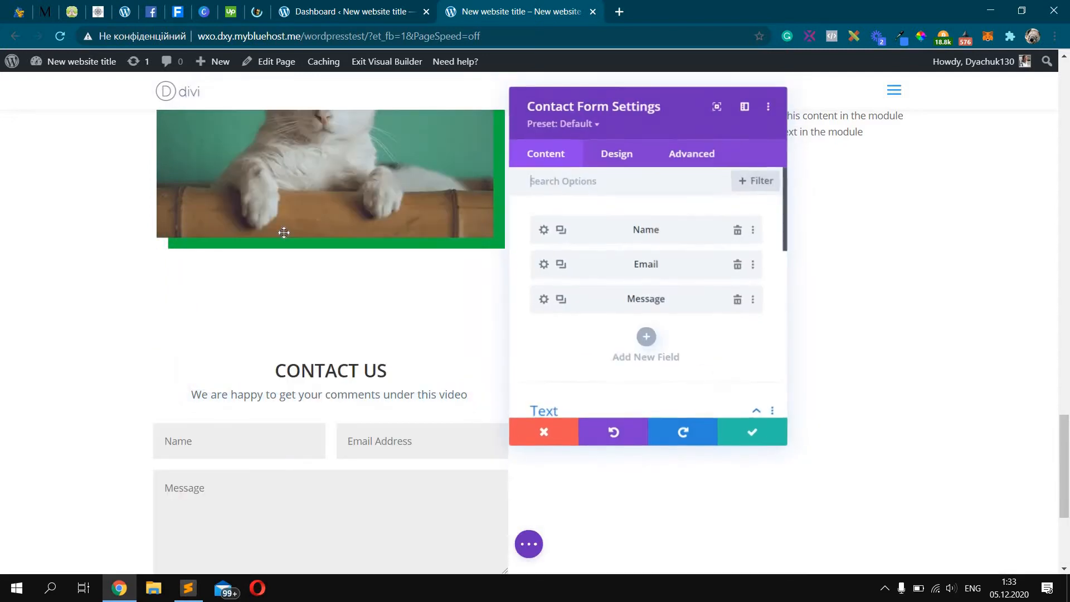
scroll(264, 360, "down", 3)
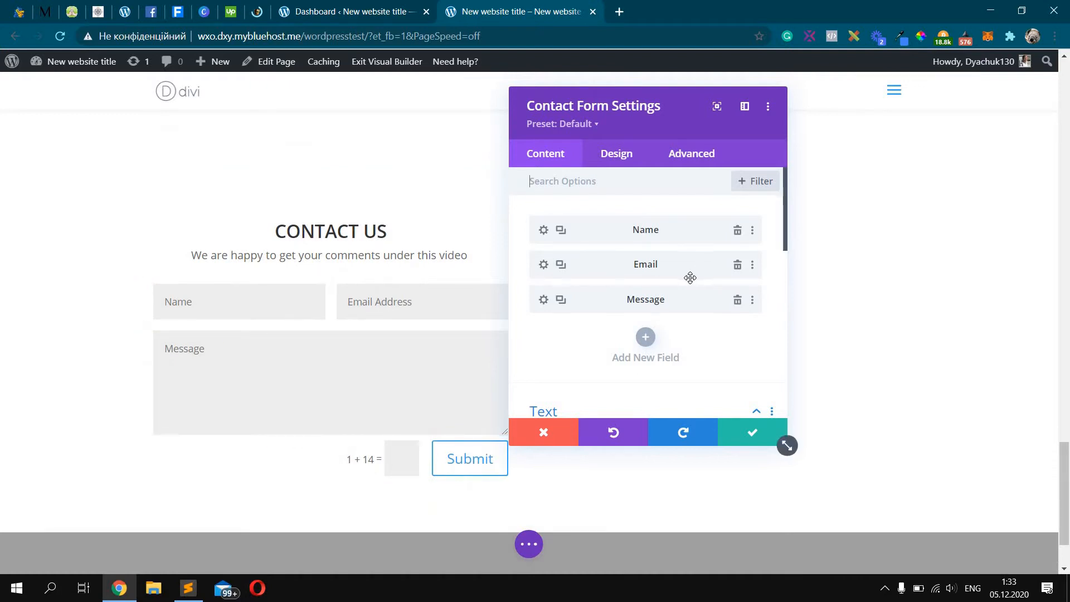
scroll(691, 279, "down", 3)
scroll(691, 284, "down", 5)
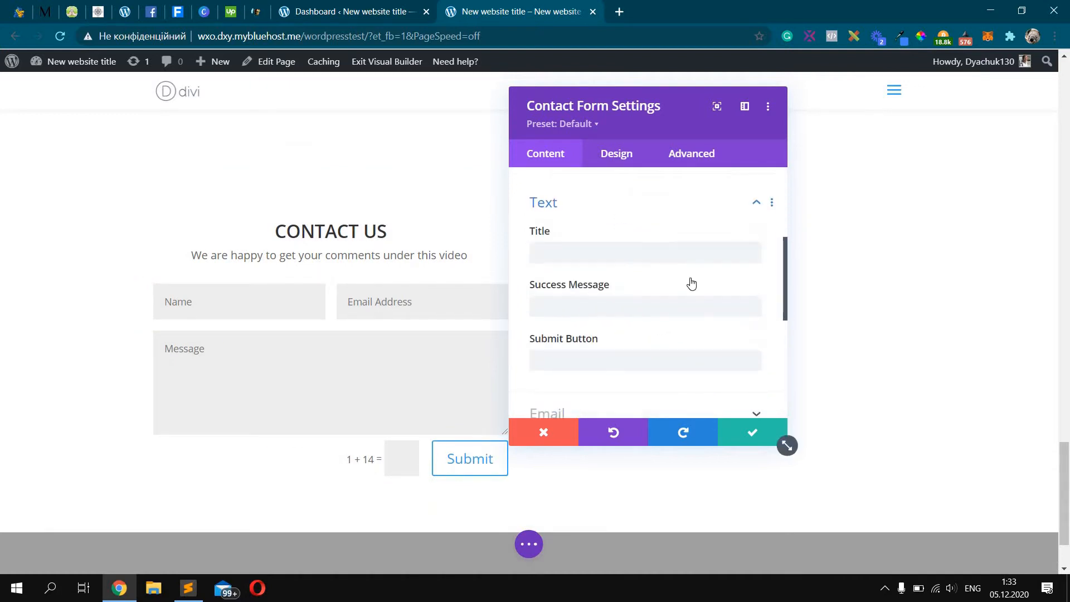
scroll(691, 298, "down", 3)
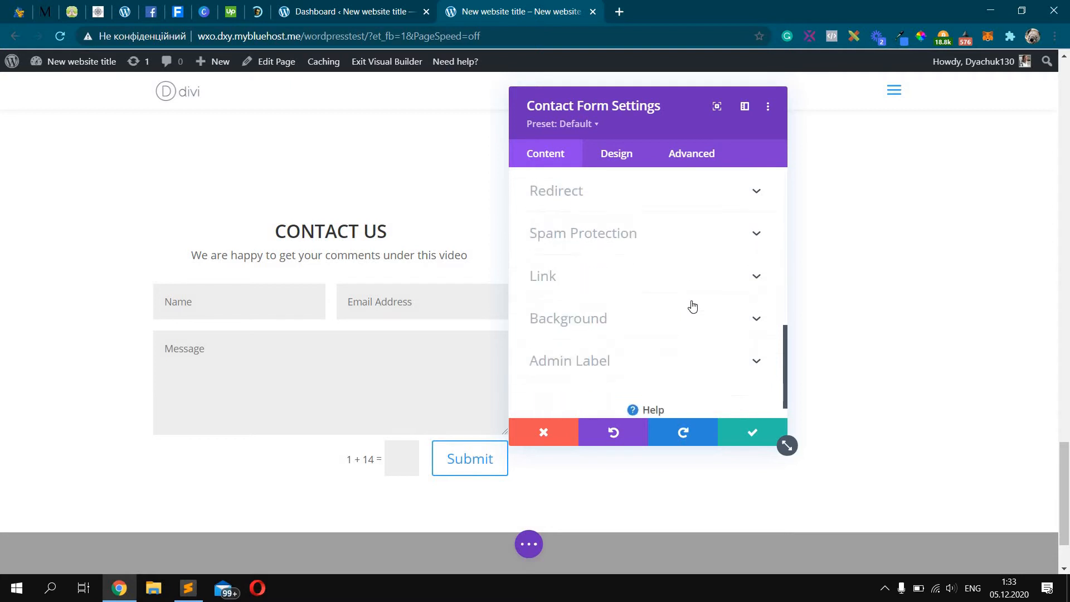
scroll(690, 304, "up", 3)
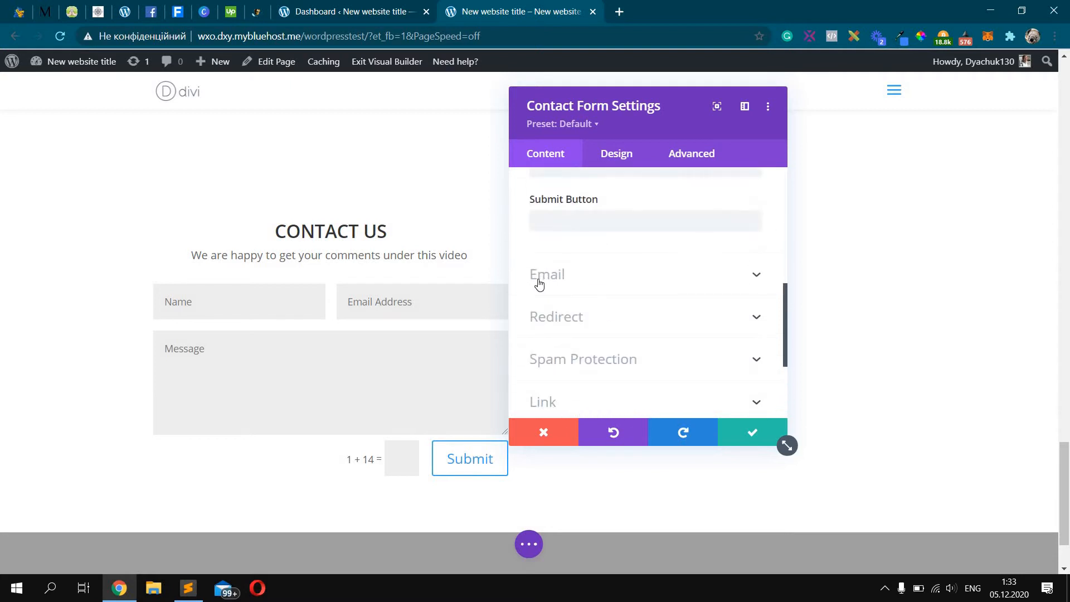
Enter the recipient e-mail address in the form's Email settings
left_click(667, 277)
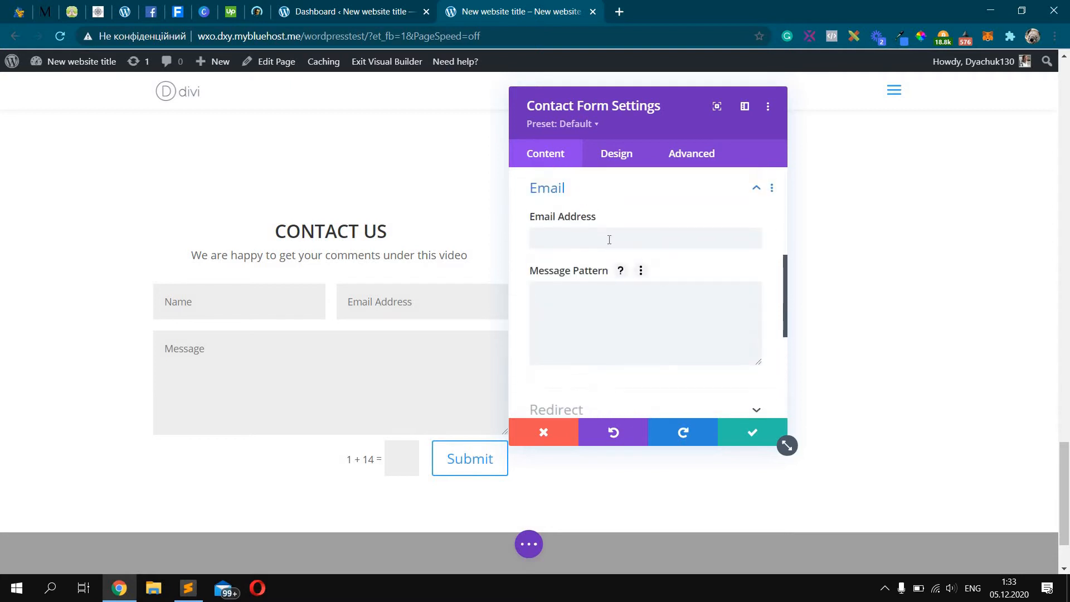
left_click(609, 239)
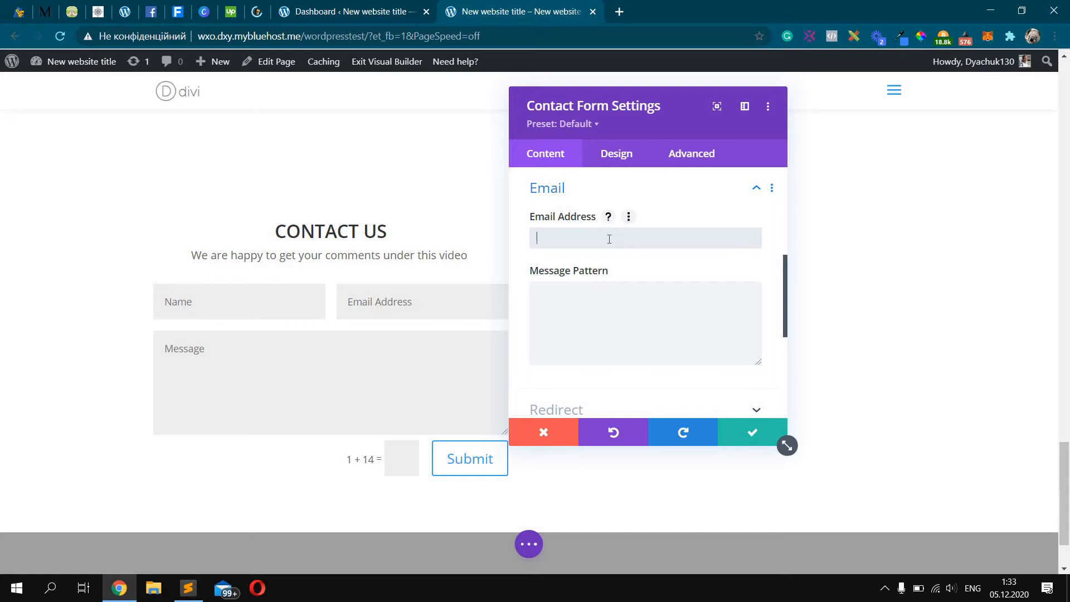
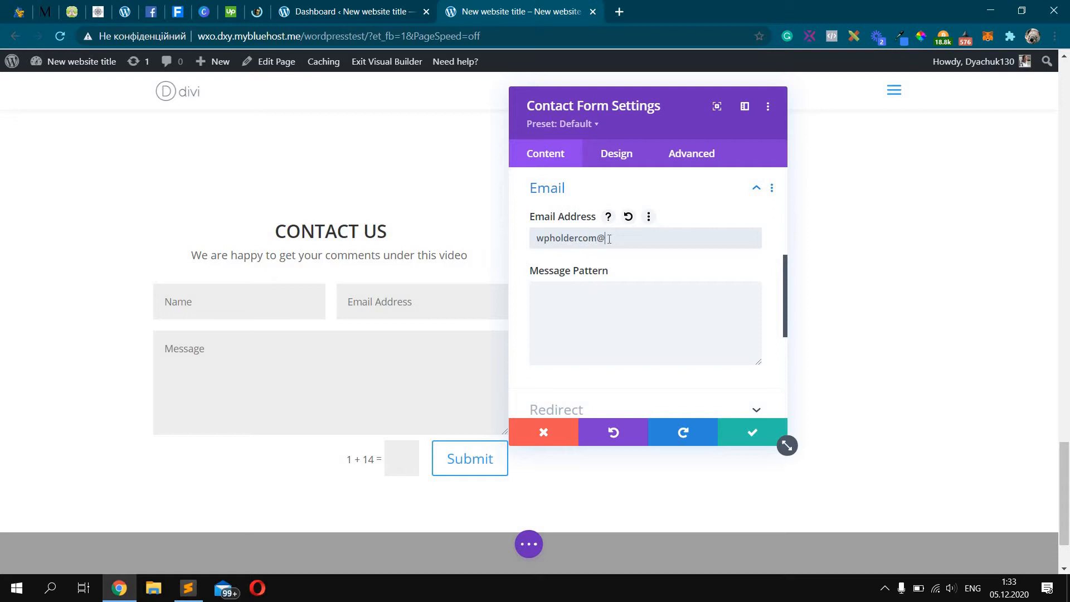
left_click(711, 329)
scroll(713, 335, "down", 1)
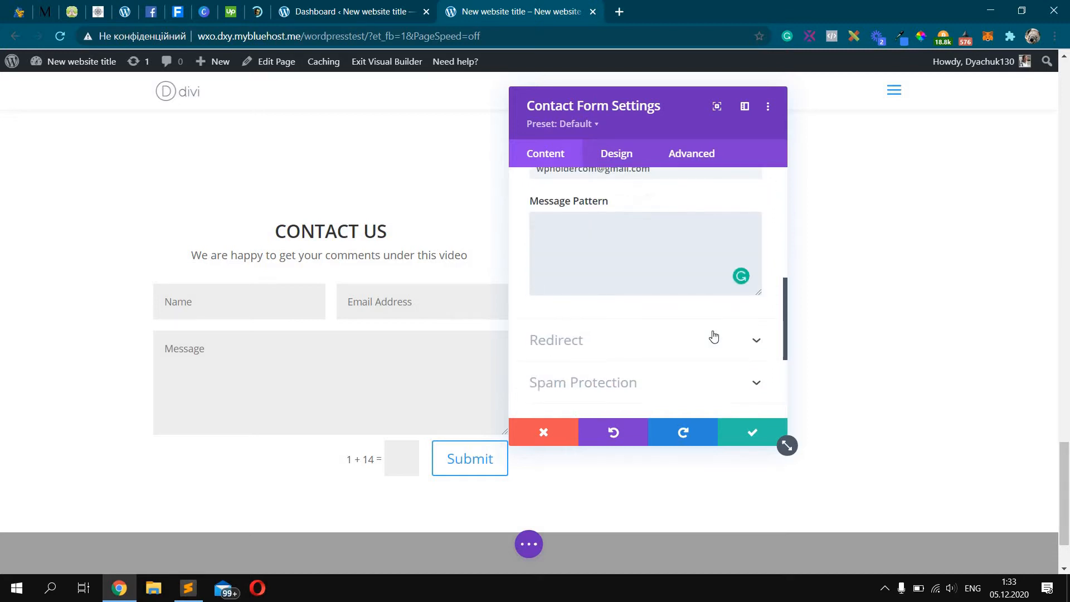
scroll(721, 249, "up", 2)
left_click(721, 249)
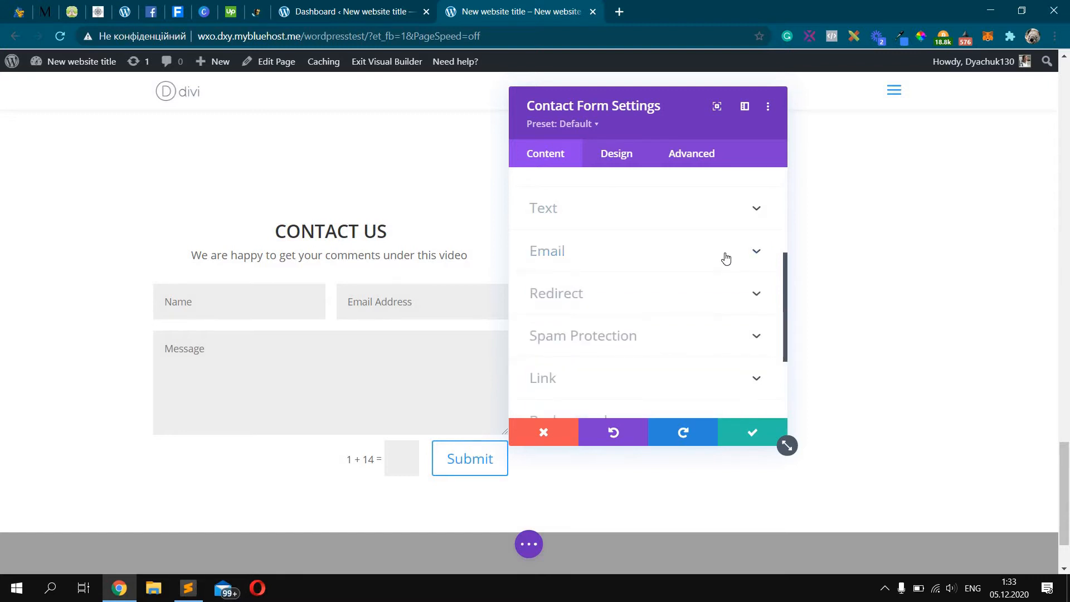
scroll(726, 258, "down", 1)
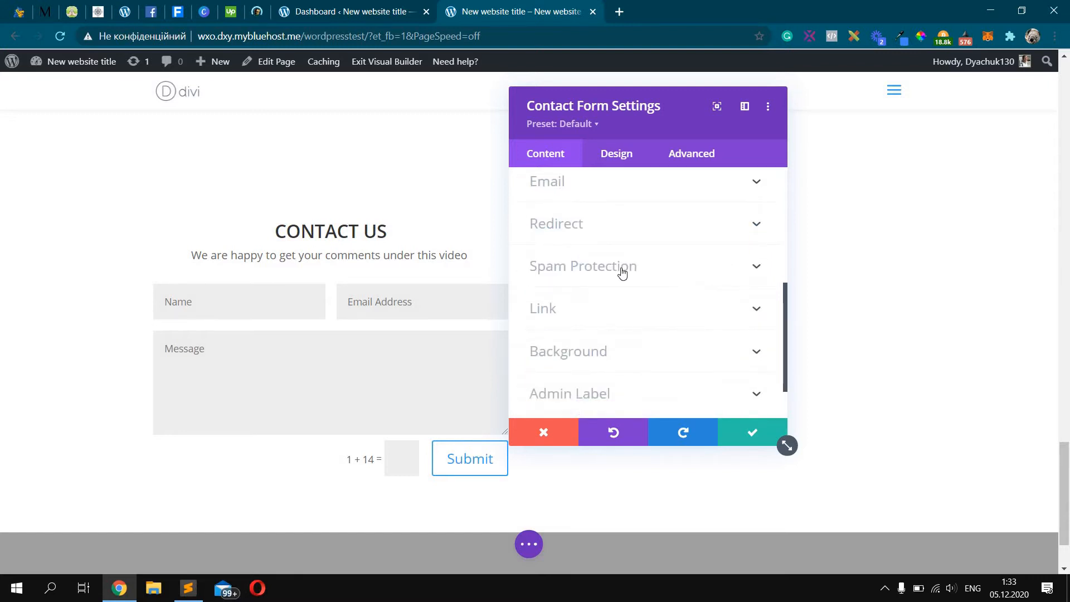
Turn off the basic math captcha, leaving the spam protection service disabled
left_click(652, 269)
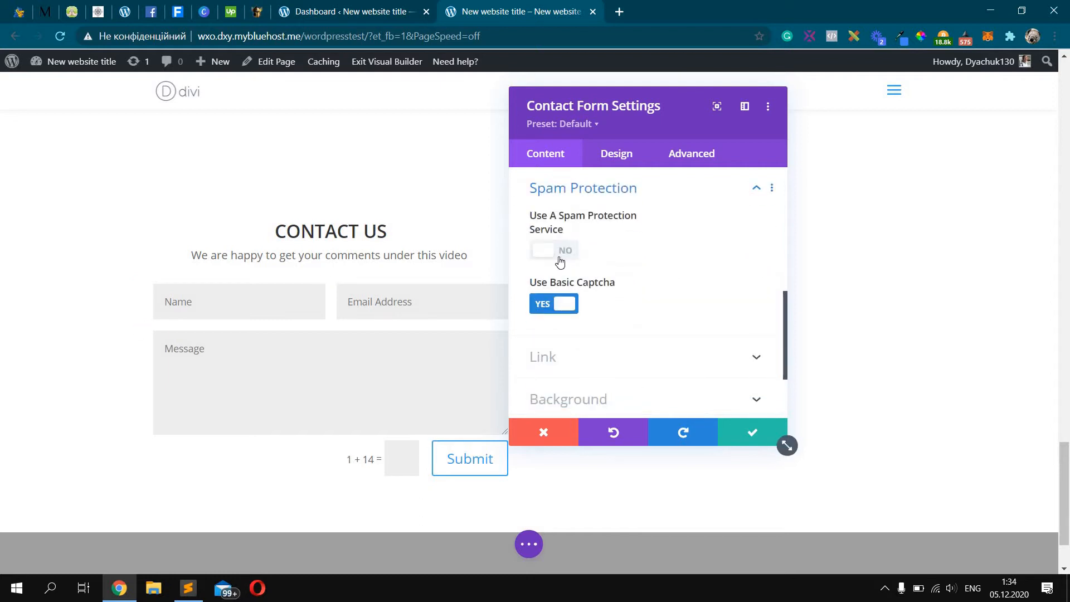
left_click(559, 256)
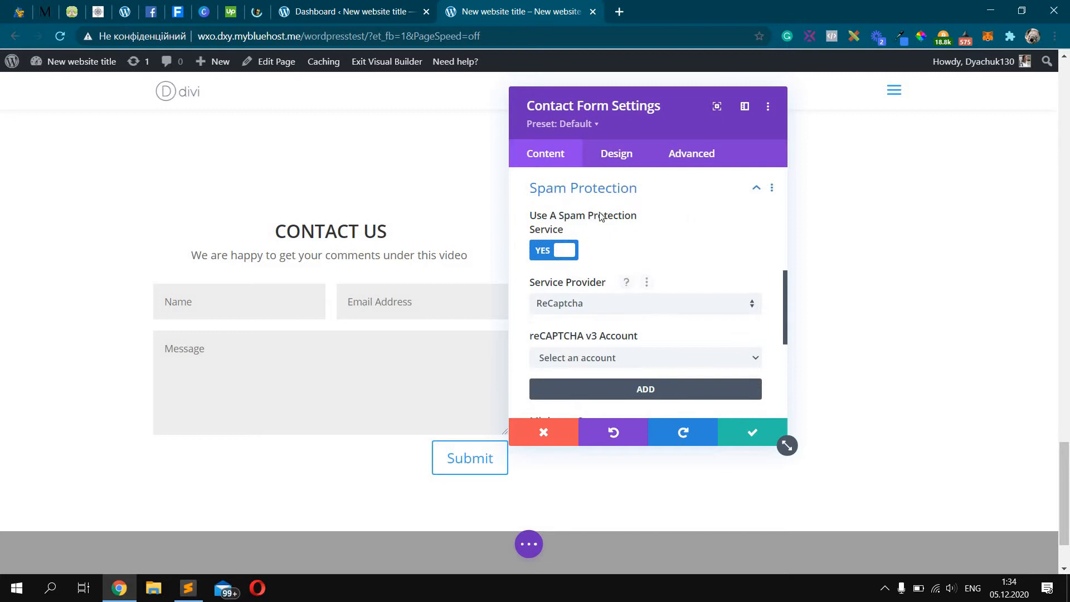
left_click(571, 252)
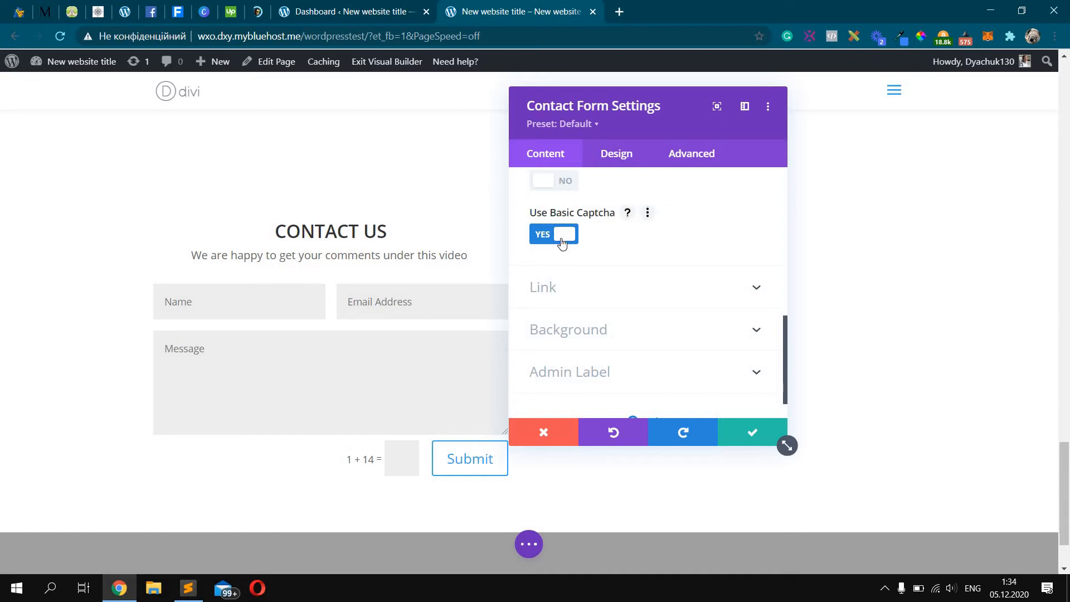
left_click(561, 241)
left_click(562, 241)
left_click(562, 241)
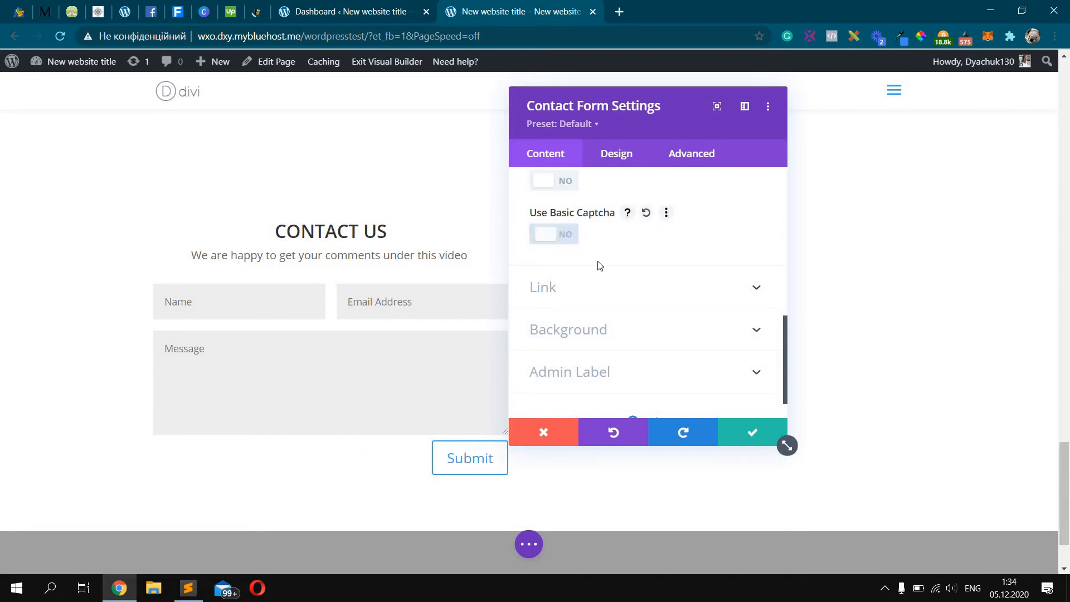
scroll(648, 287, "up", 1)
scroll(649, 288, "up", 3)
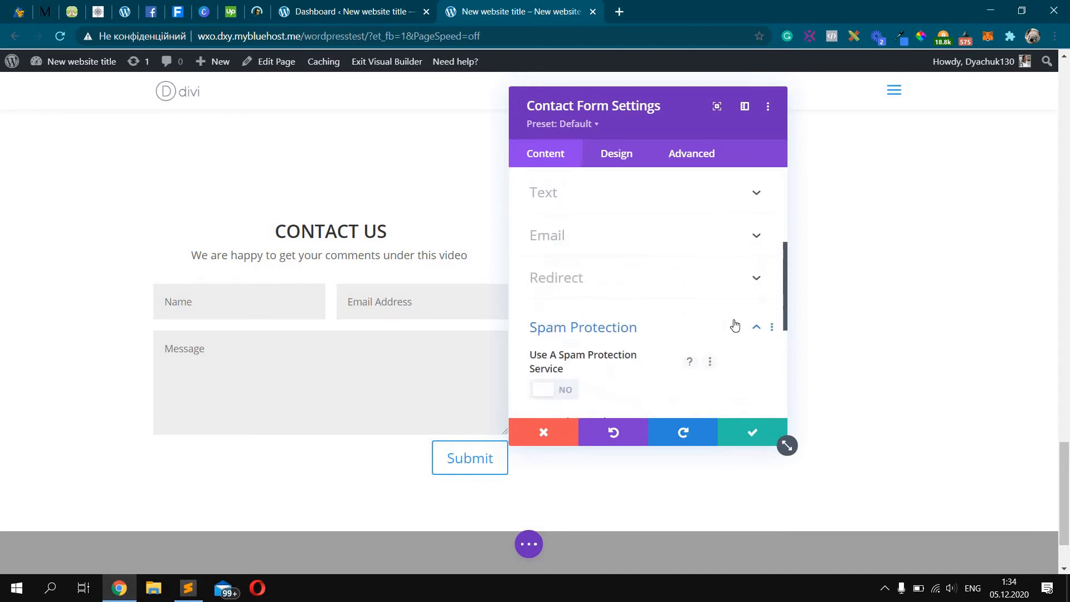
left_click(721, 321)
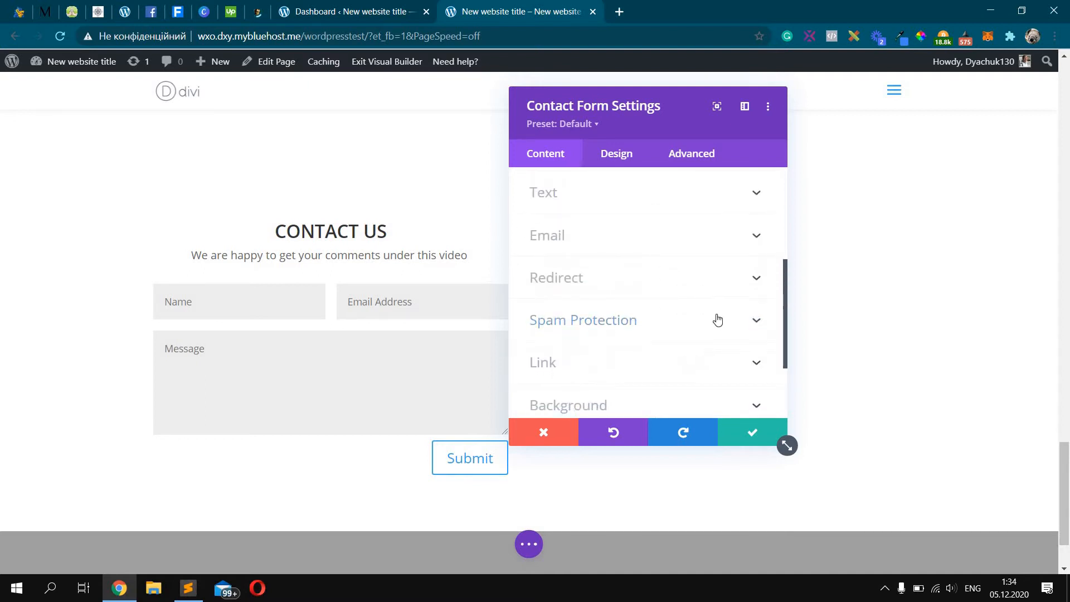
Try the Redirect URL option, then leave it switched off
left_click(650, 286)
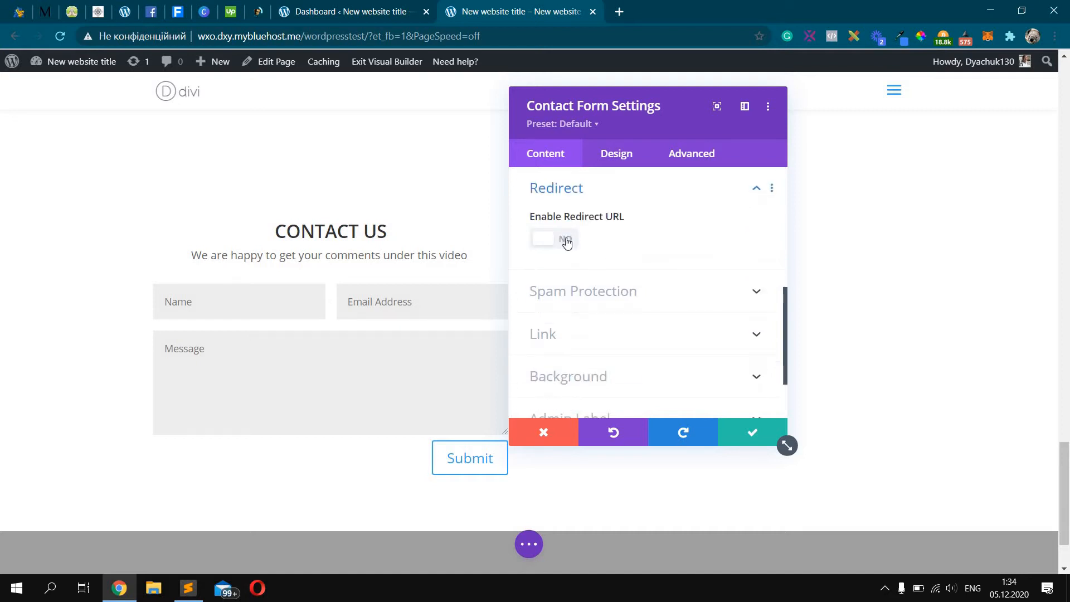
left_click(566, 240)
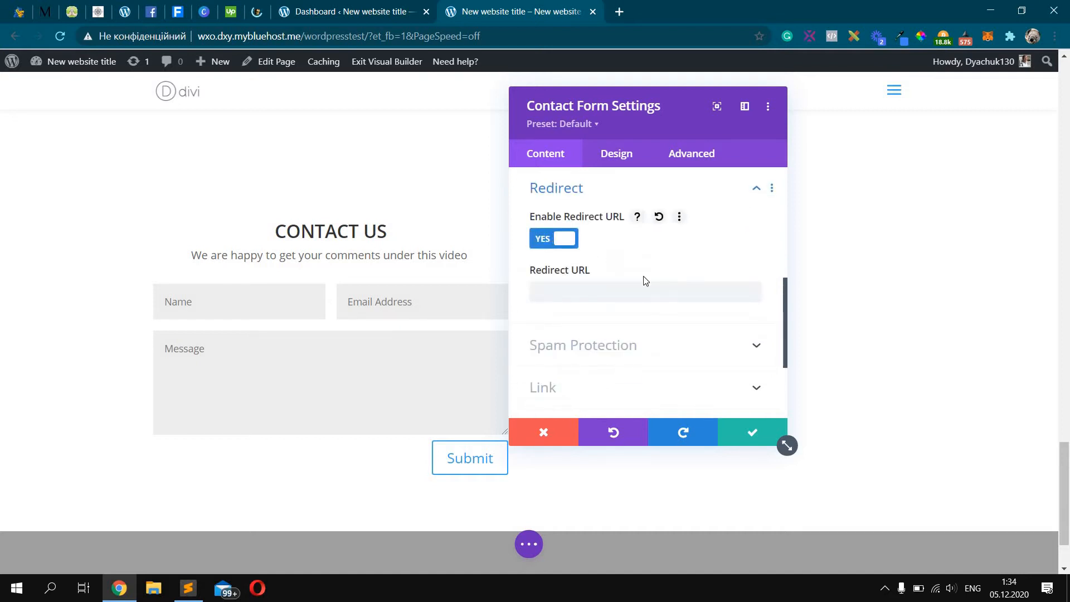
left_click(686, 255)
left_click(572, 243)
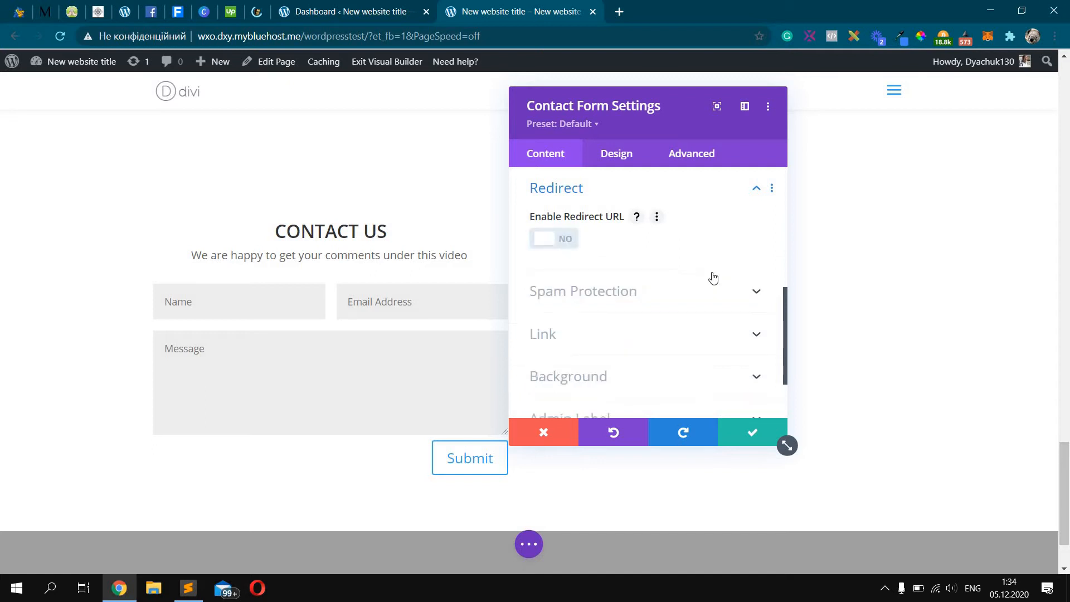
scroll(712, 271, "up", 3)
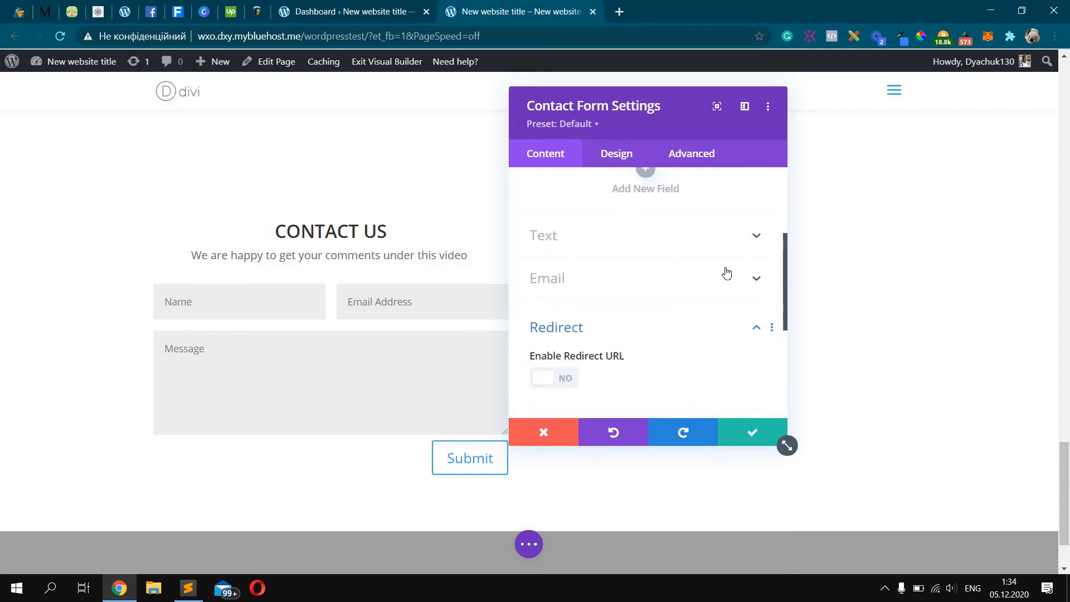
Test 'Send this form' as the button label, then restore it to 'Submit'
left_click(593, 243)
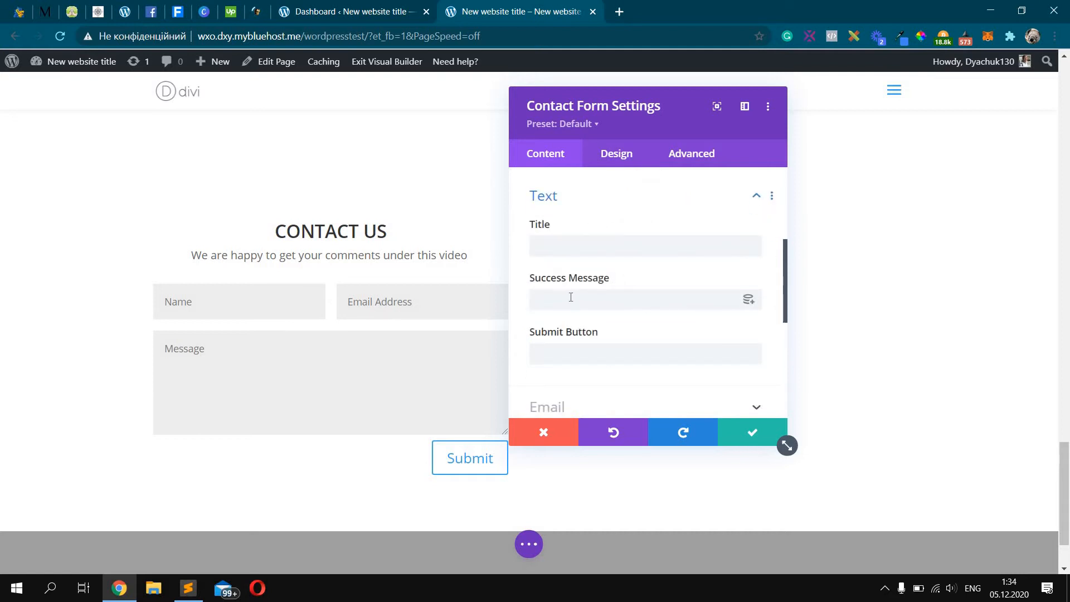
left_click(611, 349)
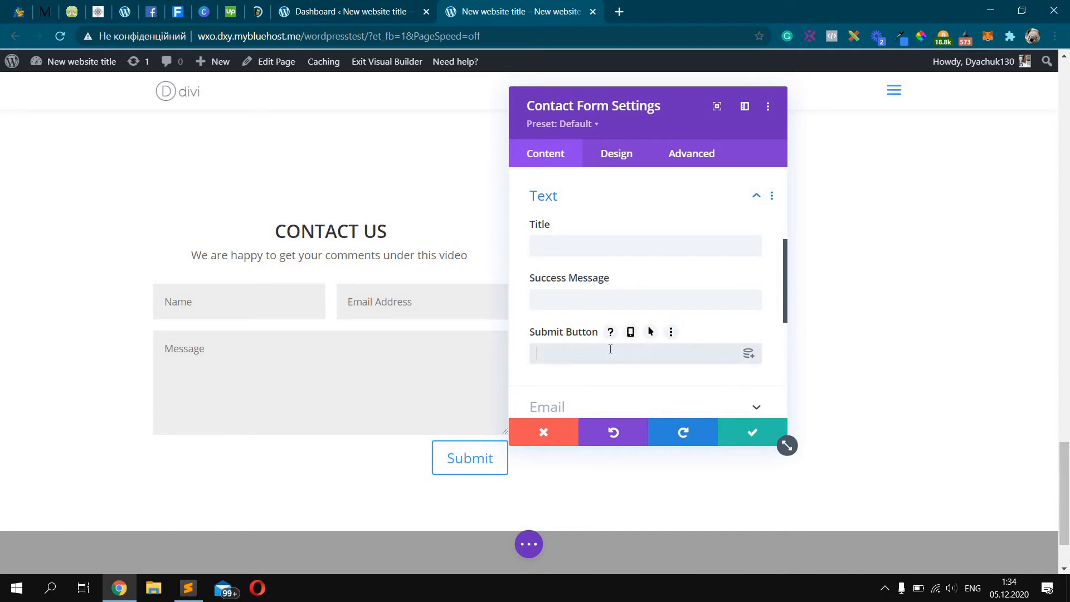
type("Send t")
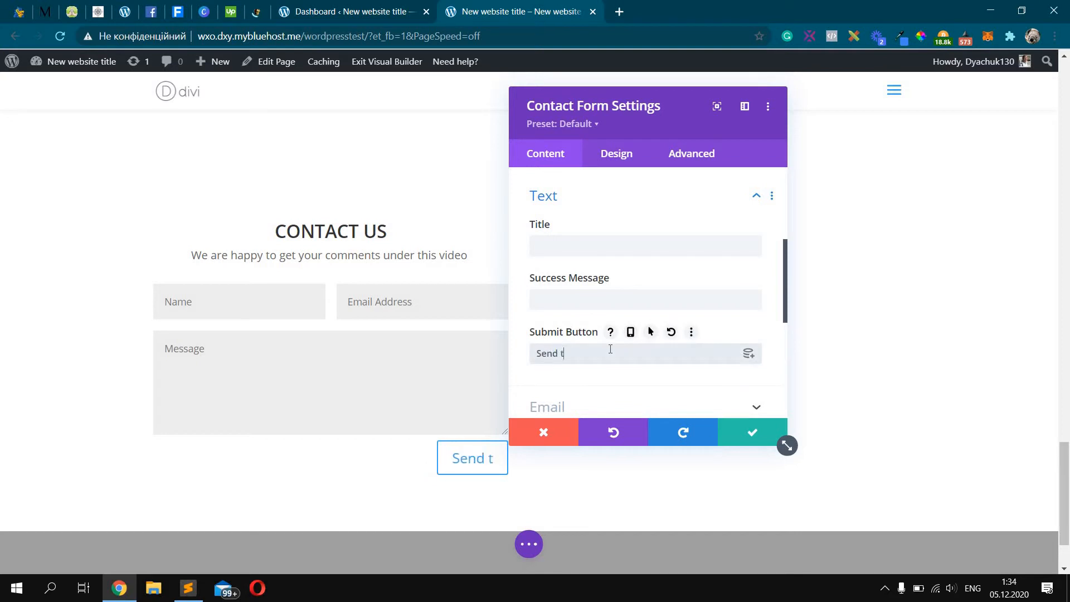
type("his form")
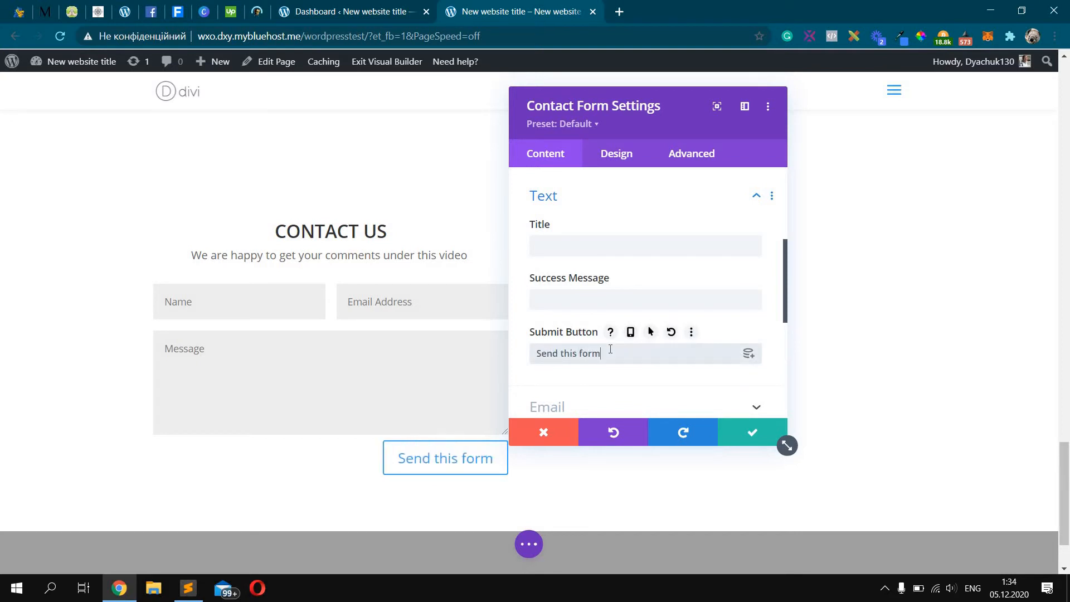
key("ctrl+a")
type("Submit")
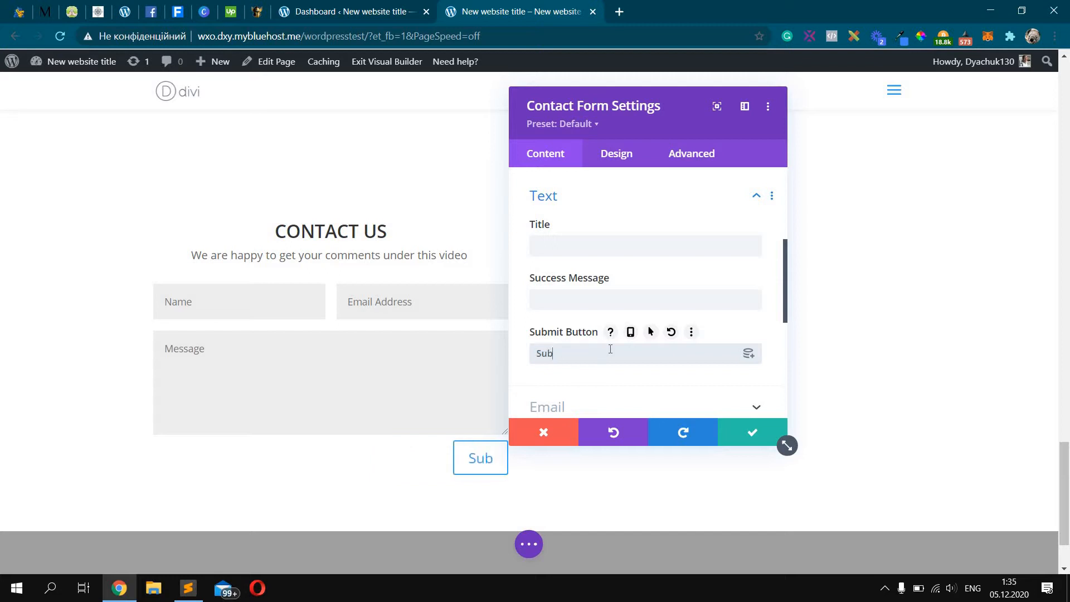
Set the success message to 'Cool! You did it!', leave the title empty, and apply
left_click(593, 299)
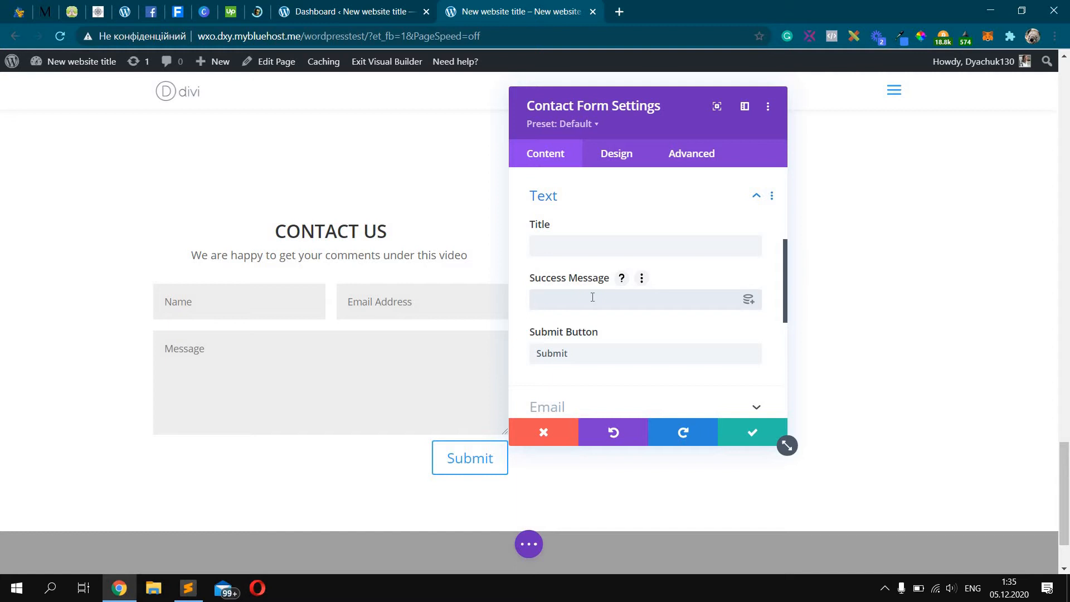
type("Cool! You did it!")
left_click(575, 245)
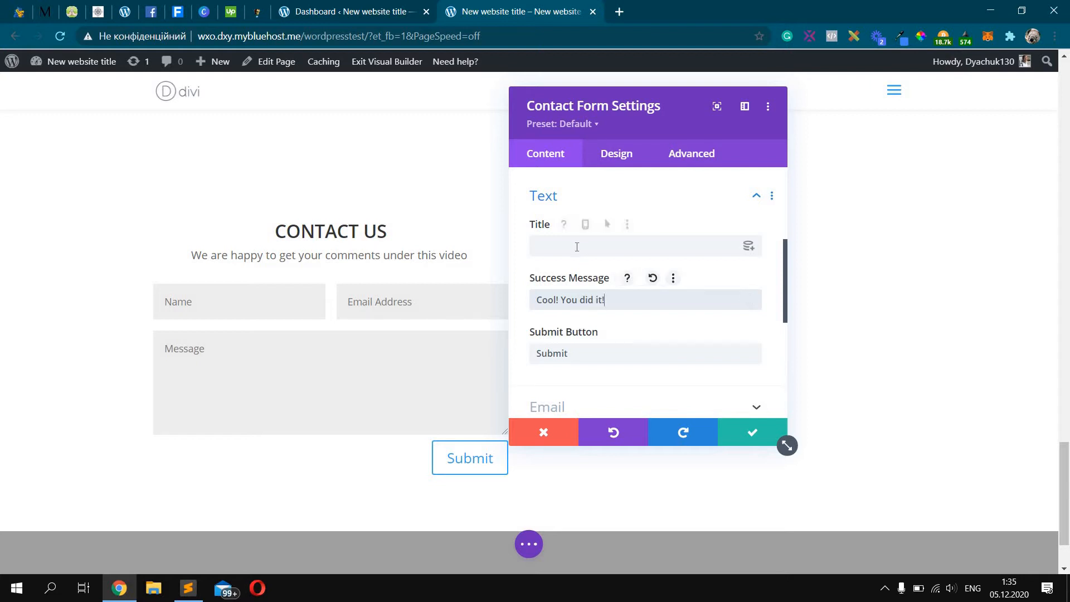
type("tet")
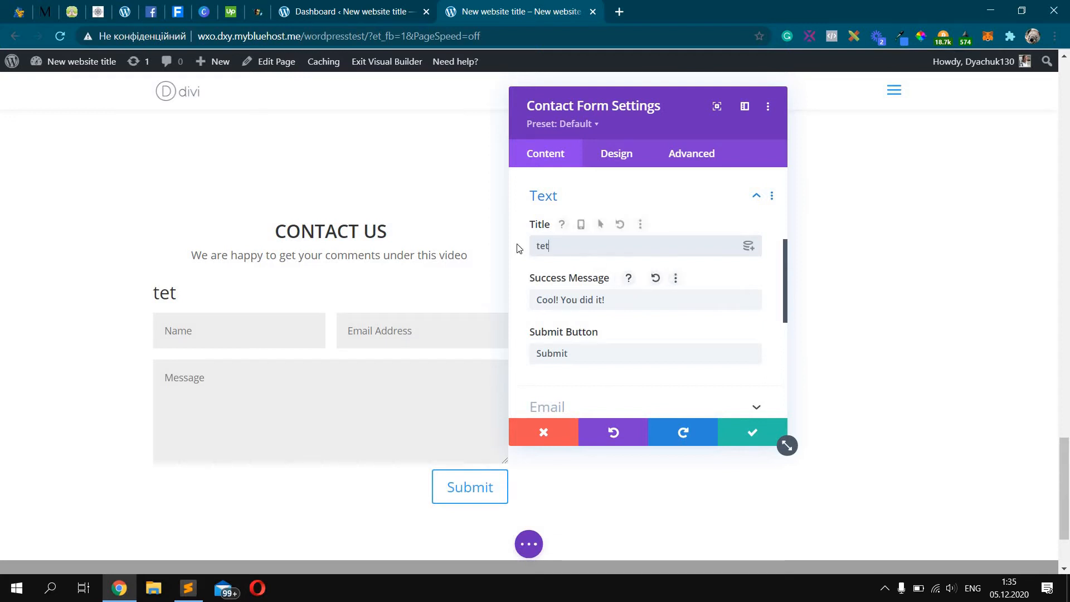
left_click_drag(517, 246, 555, 246)
key("BackSpace")
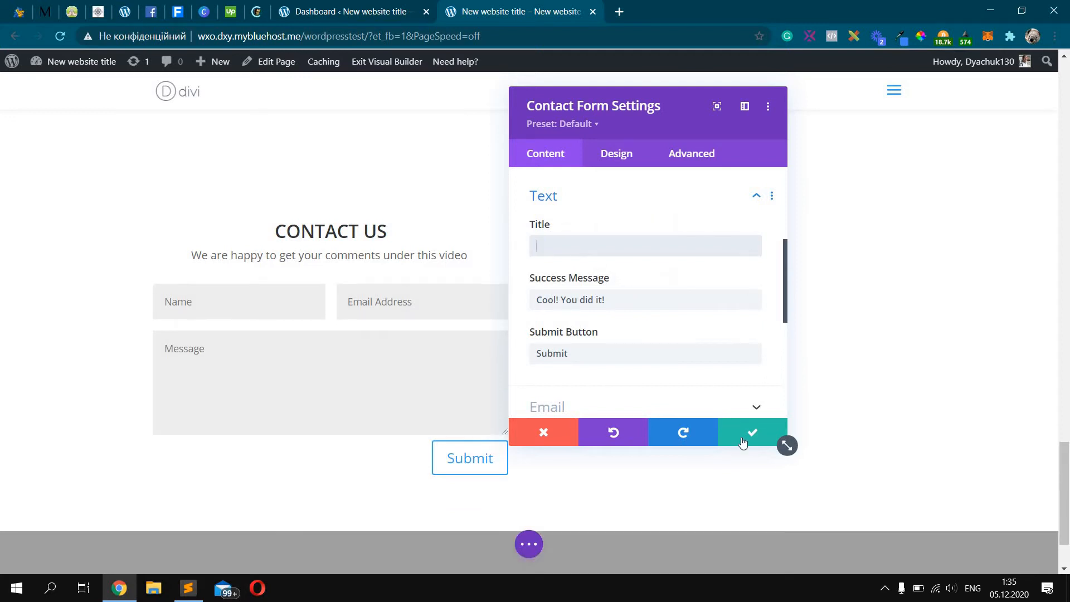
left_click(743, 443)
Save the page and open the live page in a new browser tab
left_click(528, 544)
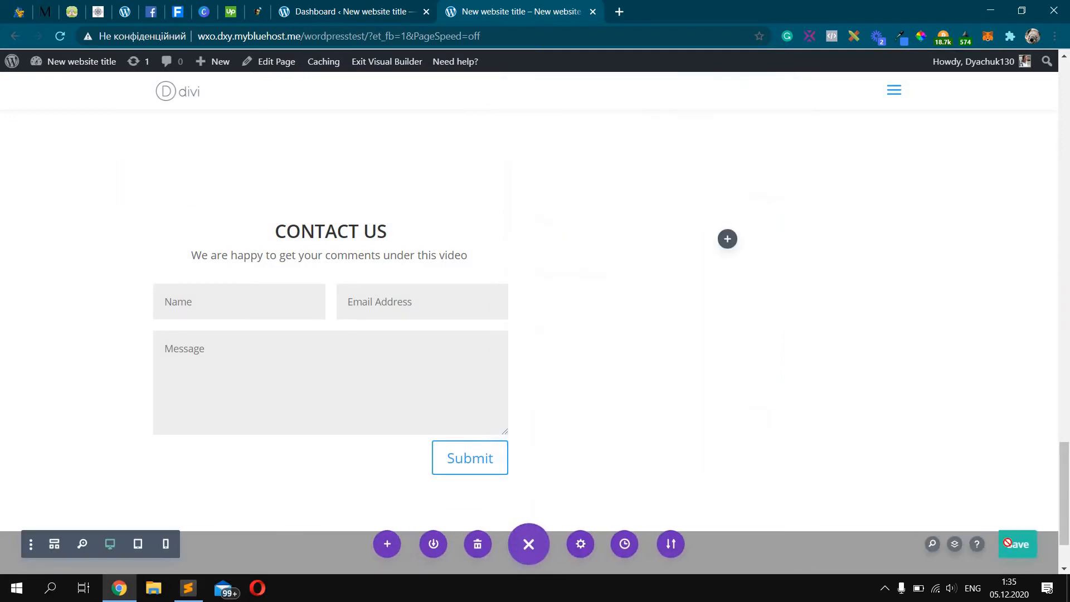
left_click(1007, 544)
mouse_move(78, 61)
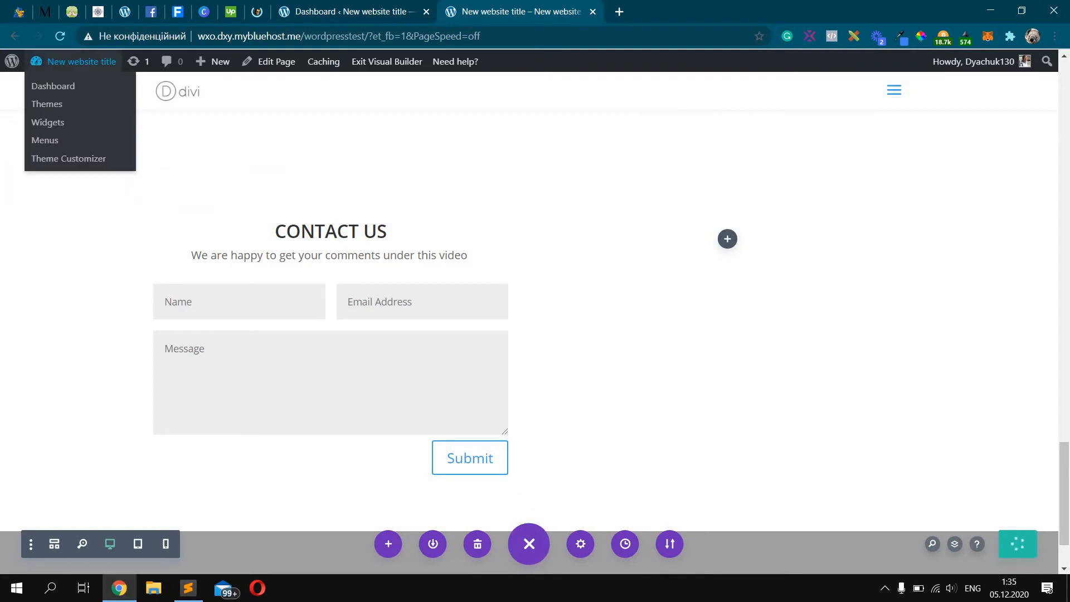
left_click_drag(387, 36, 198, 36)
key("ctrl+c")
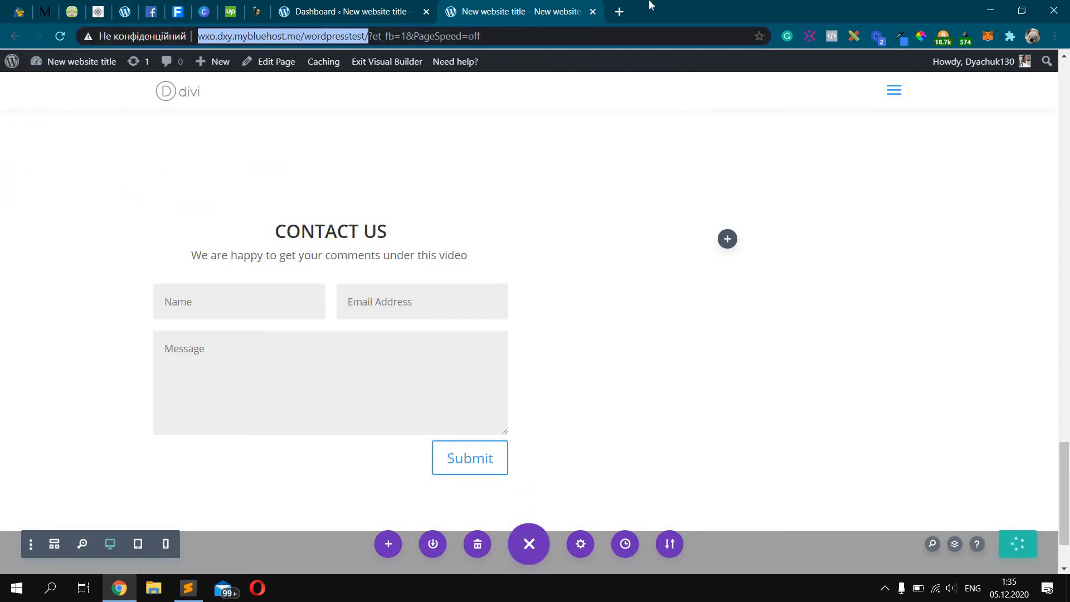
key("ctrl+t")
key("ctrl+v")
key("Return")
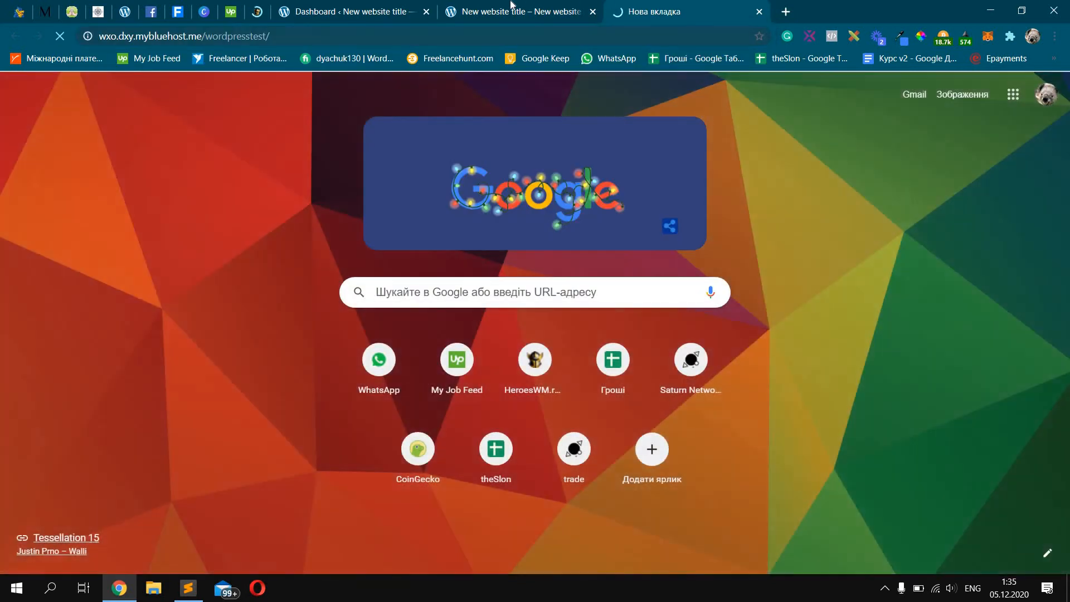
key("ctrl+shift+Tab")
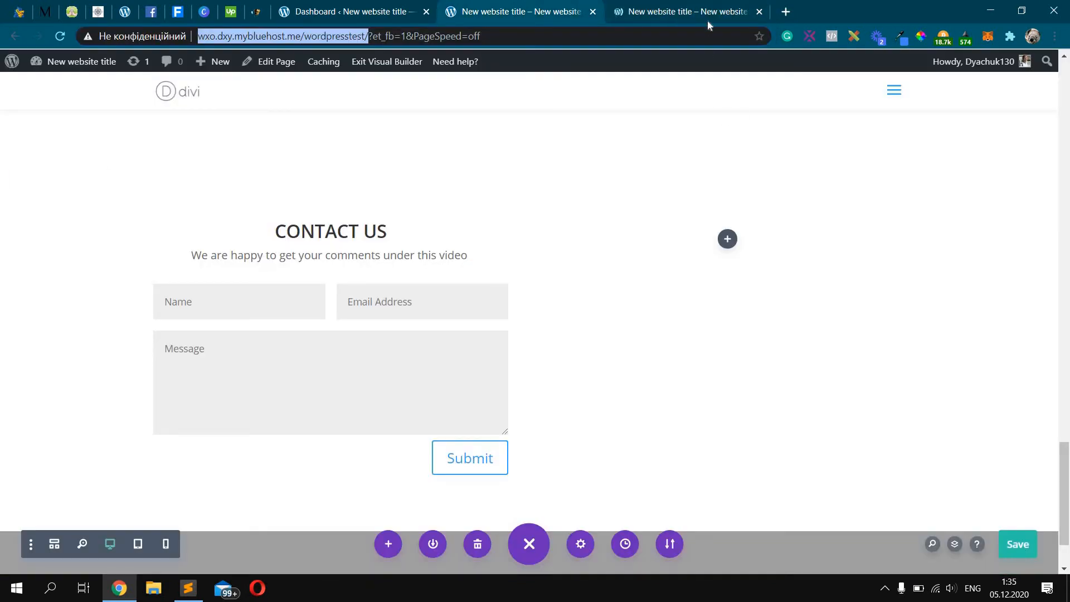
left_click(686, 12)
Submit the live form with a test e-mail and 'message', then check the 'Cool! You did it!' confirmation
scroll(769, 366, "down", 6)
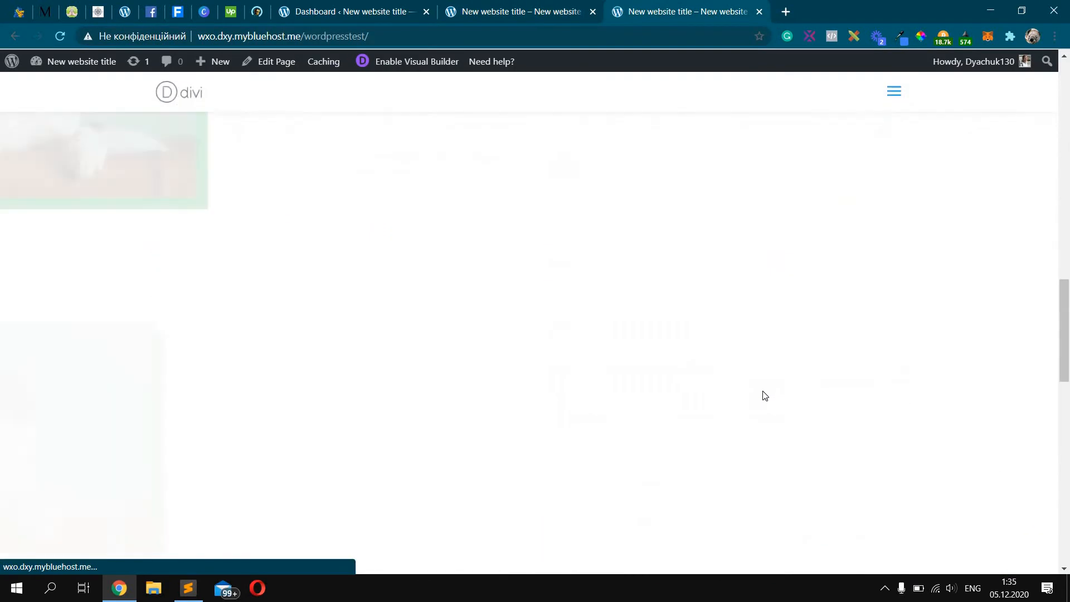
scroll(765, 396, "down", 8)
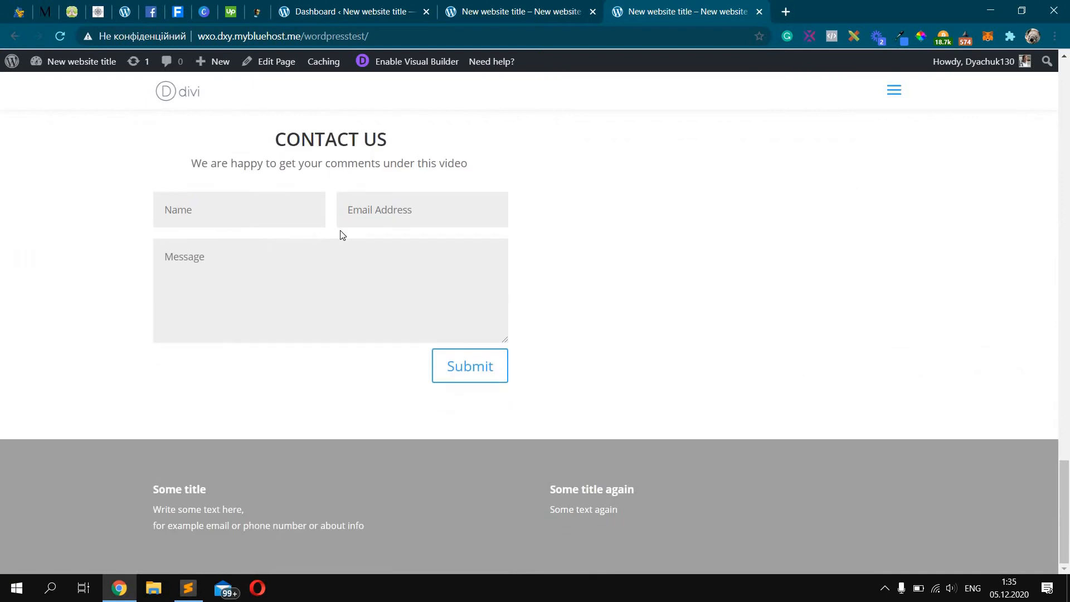
key("Tab")
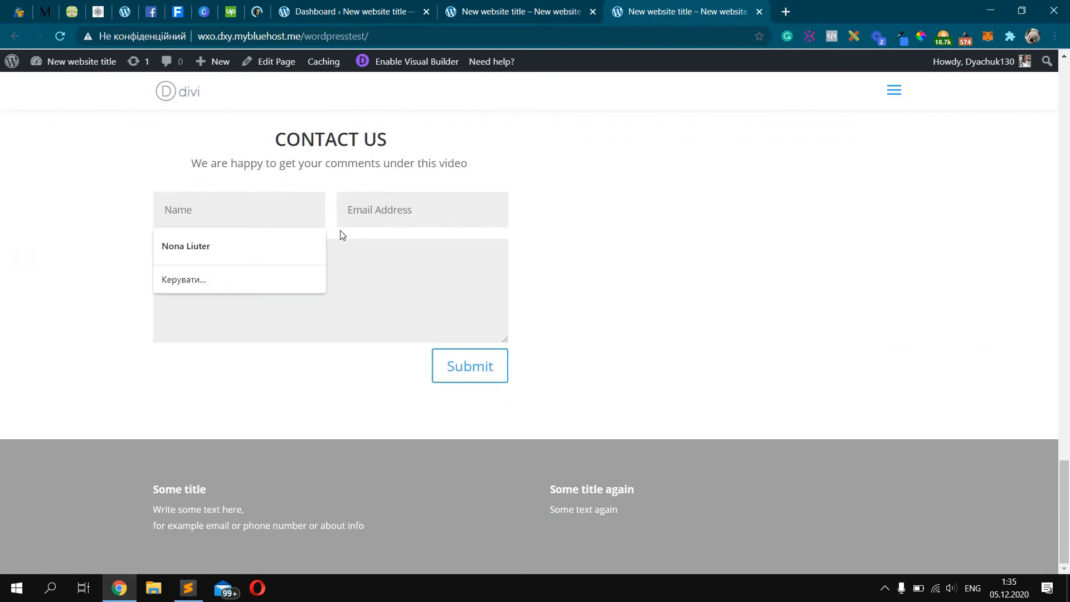
type("test@test")
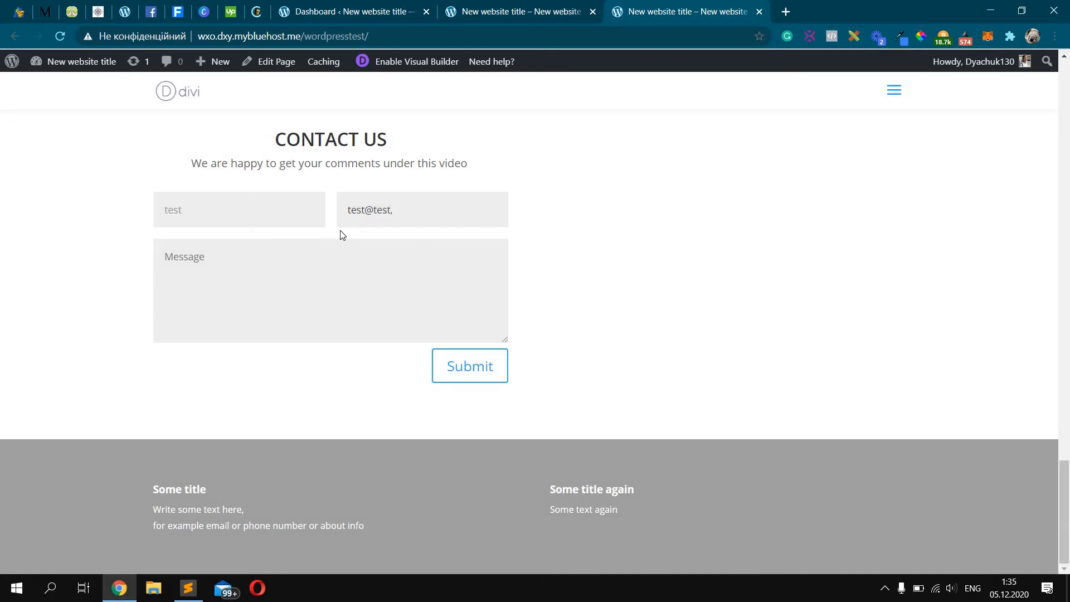
type("@test.com")
key("Tab")
type("message")
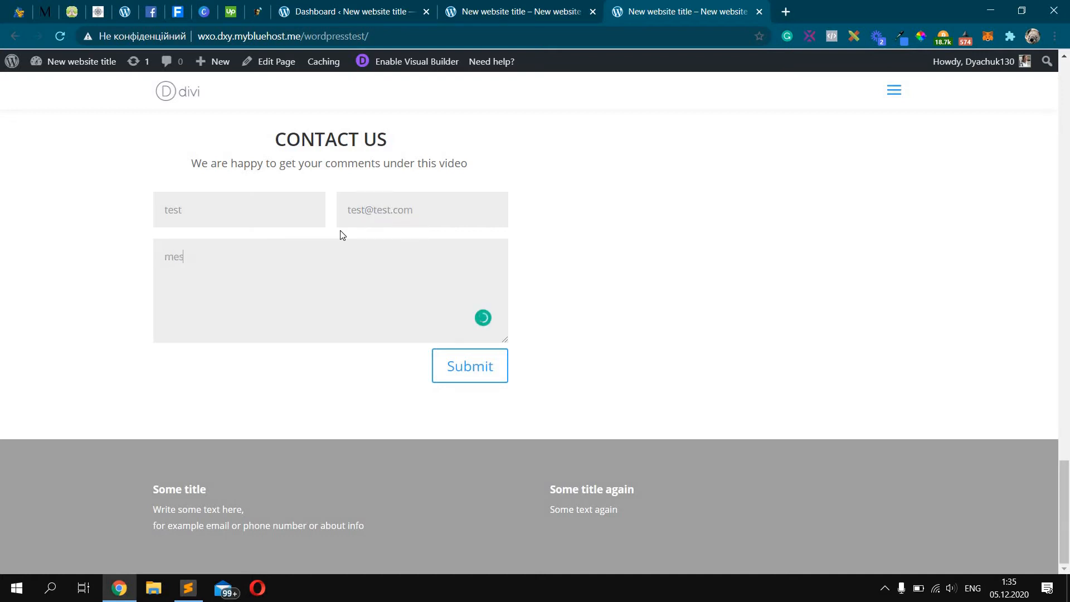
left_click(484, 367)
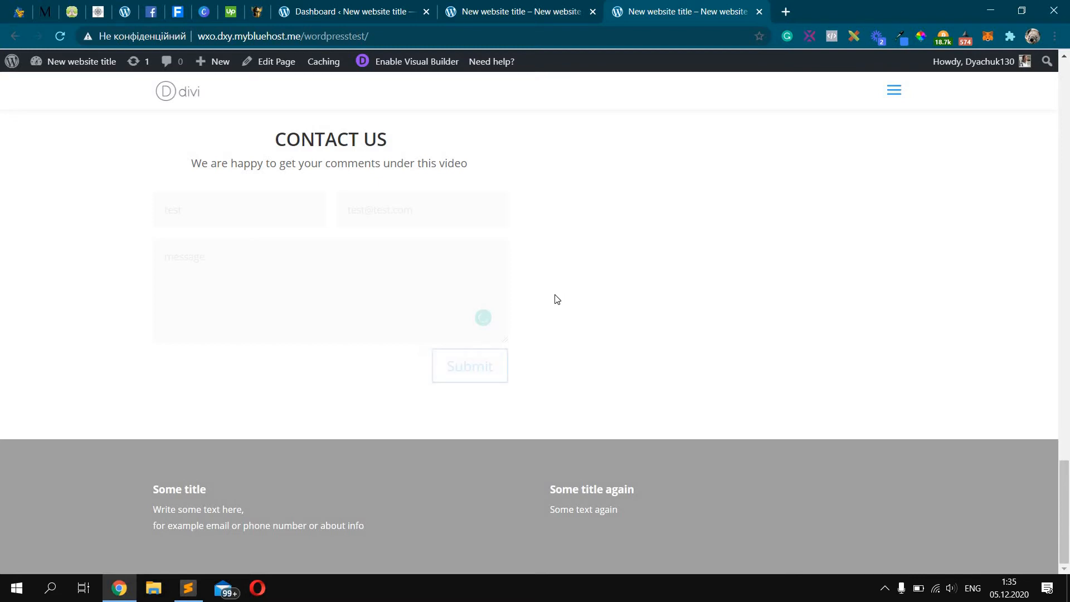
left_click_drag(224, 376, 153, 377)
left_click(341, 350)
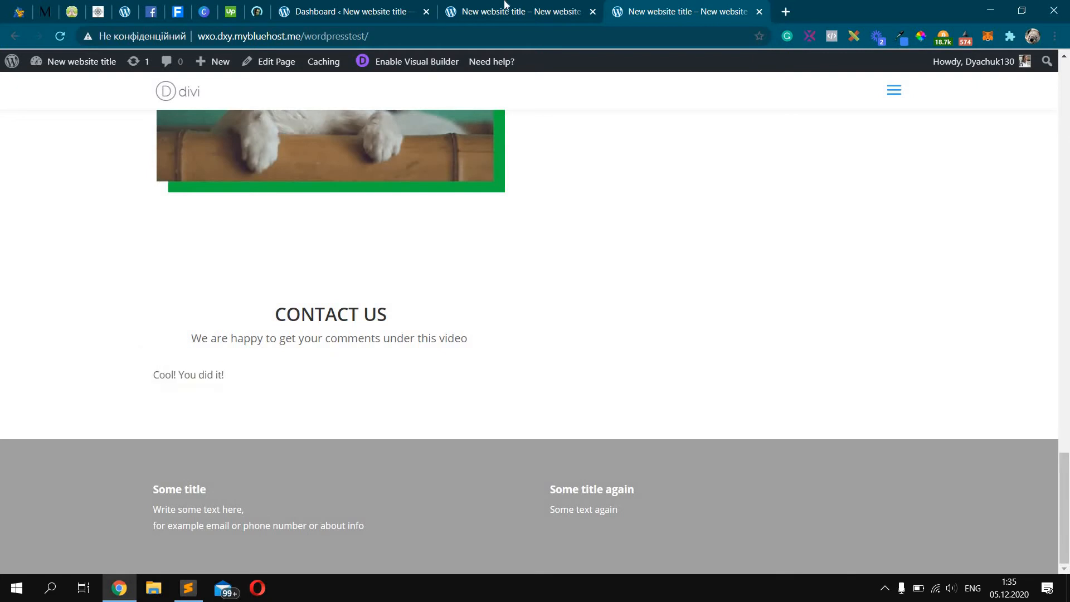
left_click(551, 10)
left_click_drag(224, 376, 153, 377)
Return to the visual builder and open the contact form's settings
left_click(386, 106)
left_click(521, 7)
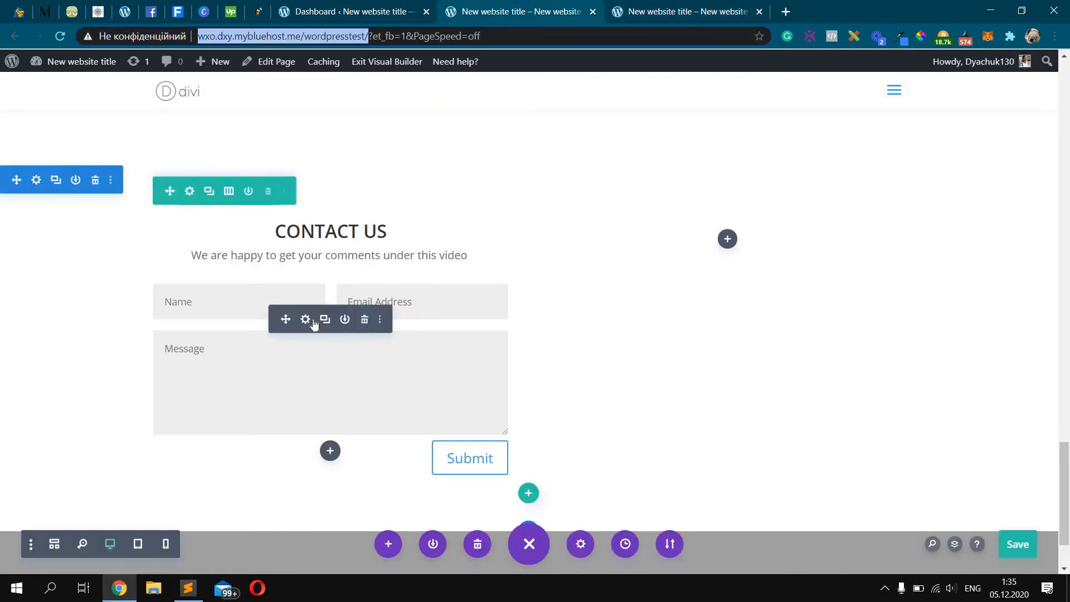
left_click(304, 319)
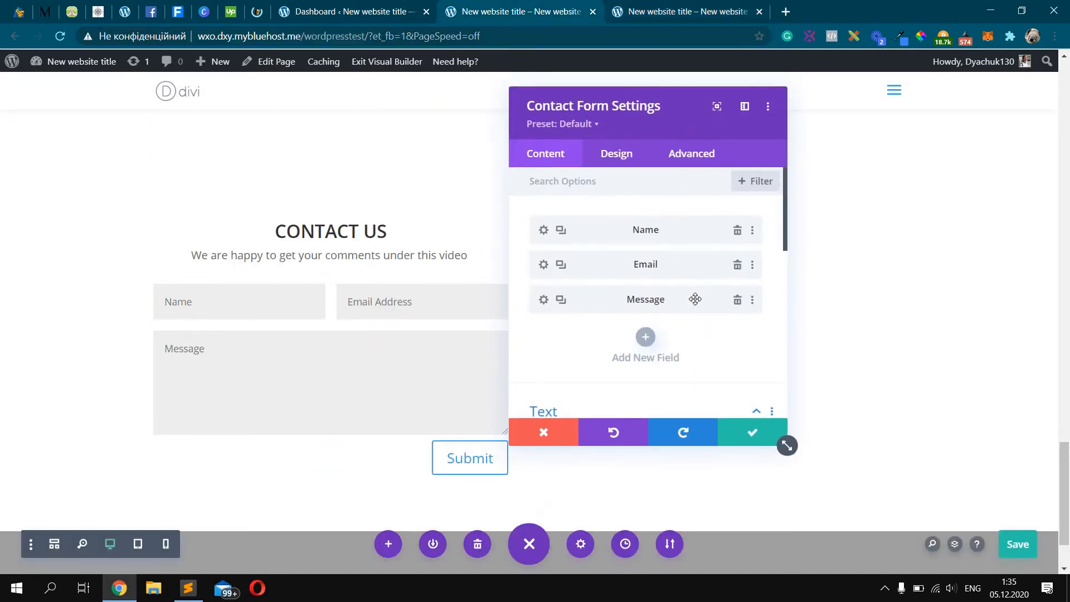
scroll(698, 304, "down", 1)
scroll(697, 304, "up", 1)
scroll(666, 275, "down", 1)
scroll(655, 271, "up", 1)
Add a new field with ID and title 'New field test 1' and reveal its field options
left_click(647, 333)
left_click(659, 265)
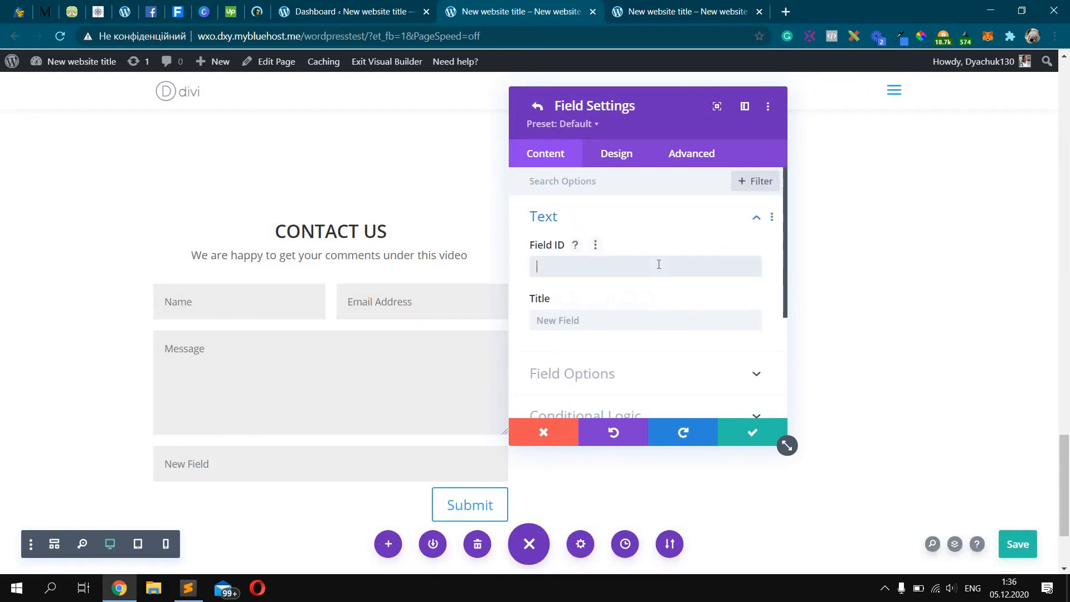
type("New field test 1")
triple_click(617, 274)
key("ctrl+c")
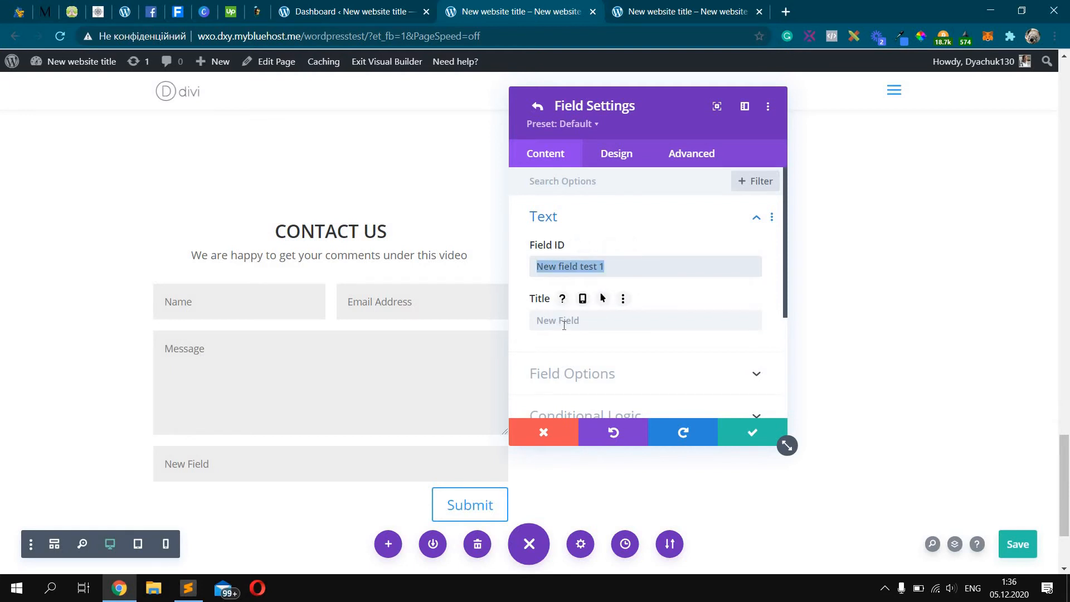
left_click(564, 326)
key("ctrl+v")
scroll(650, 309, "down", 1)
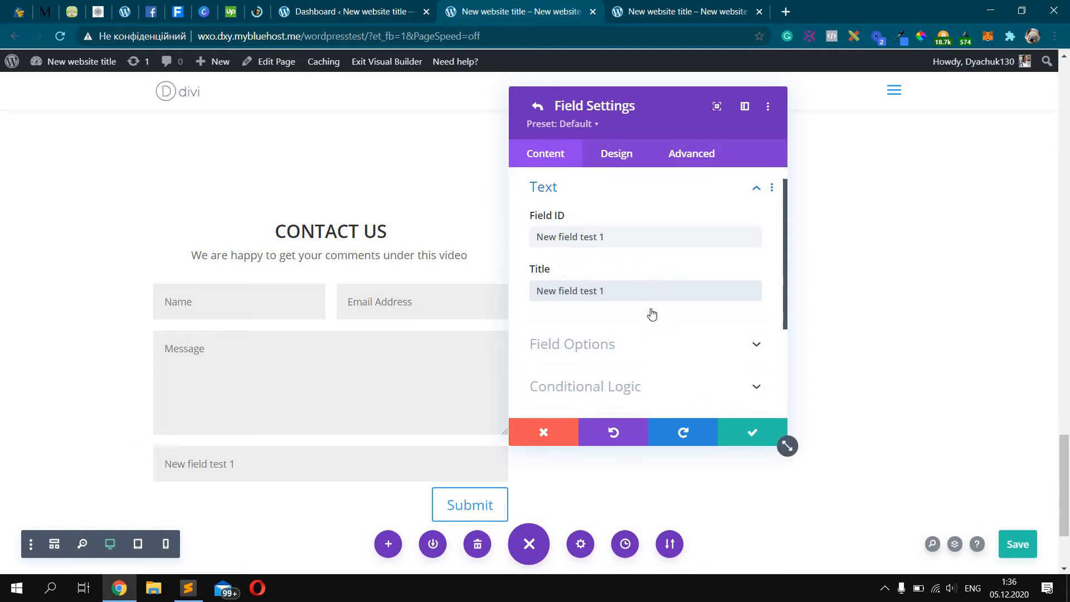
scroll(653, 315, "down", 1)
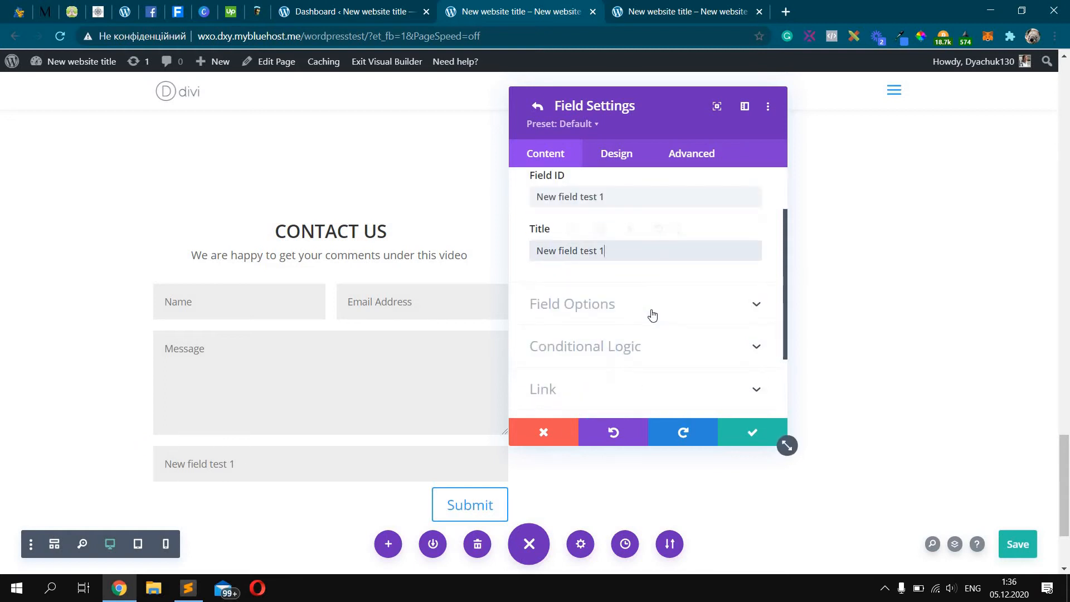
left_click(683, 311)
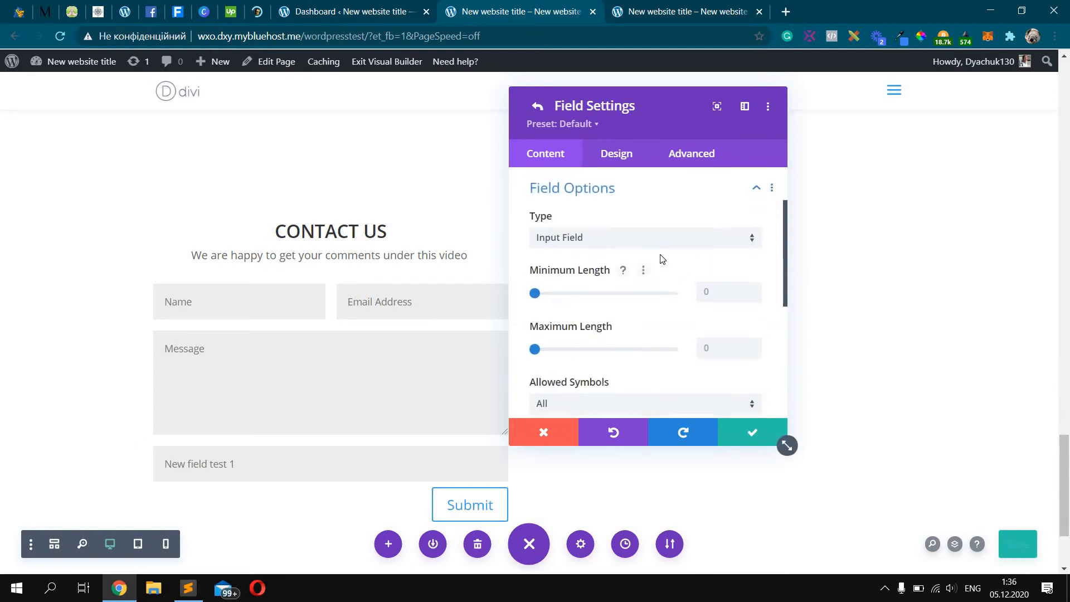
scroll(613, 267, "down", 2)
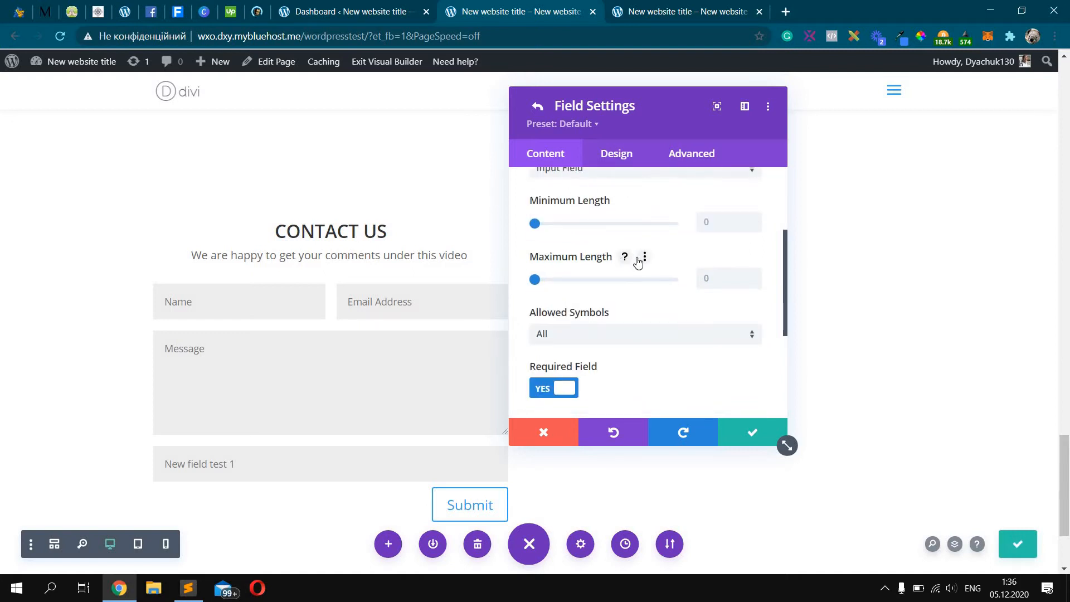
scroll(664, 270, "up", 2)
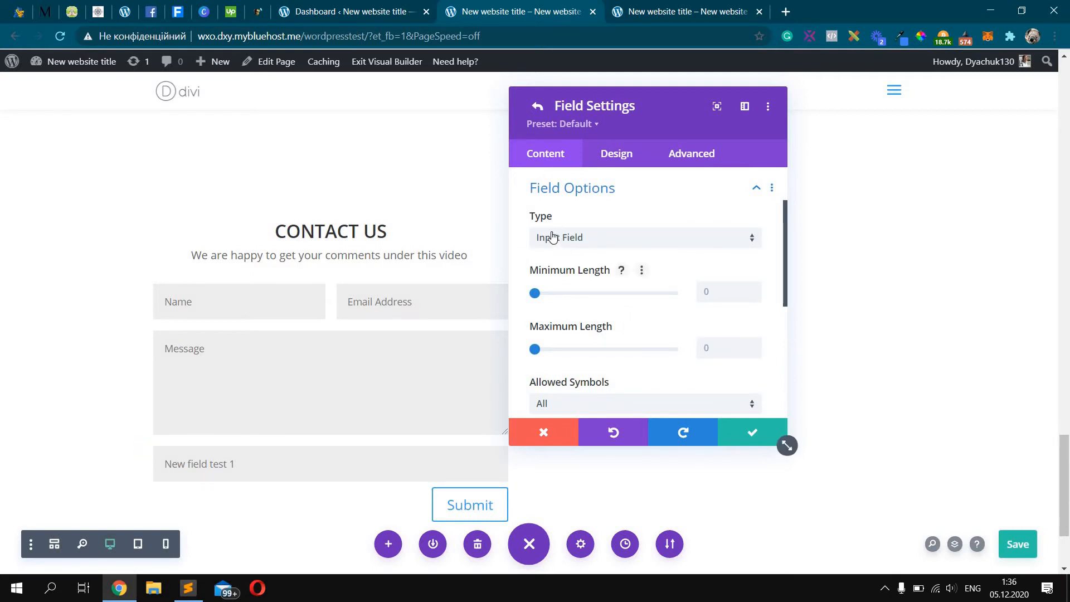
Set the New field test 1 type to Checkboxes, after trying Email and Textarea
left_click(607, 243)
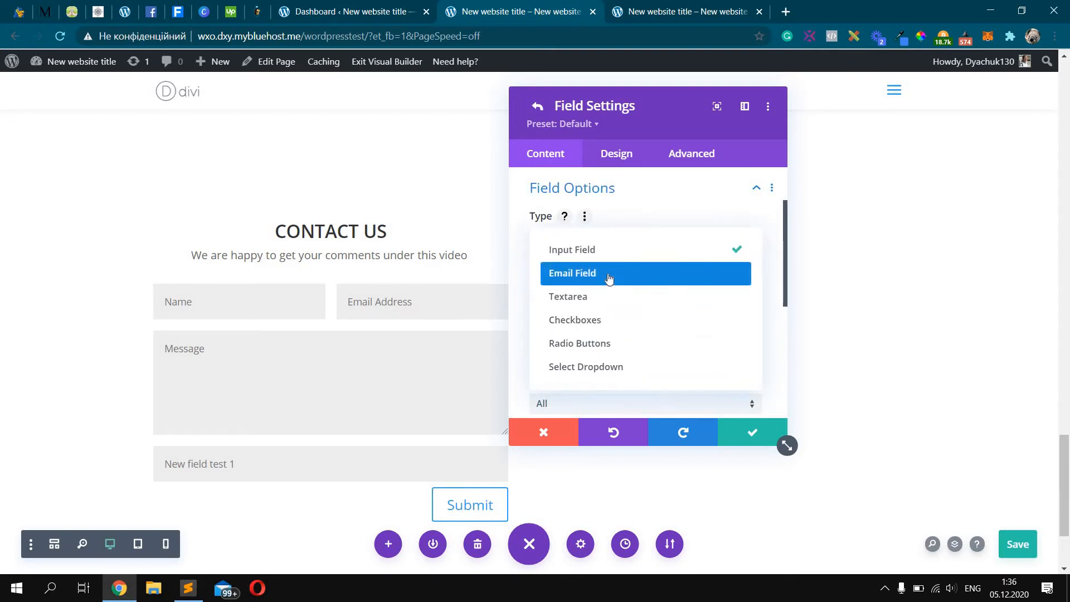
left_click(609, 279)
left_click(613, 244)
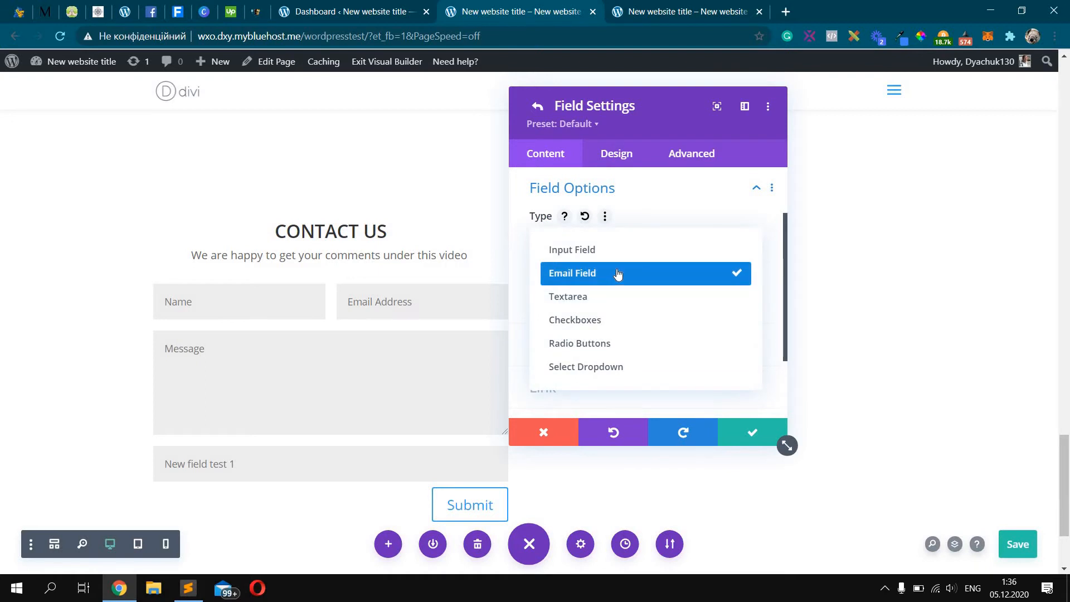
left_click(634, 294)
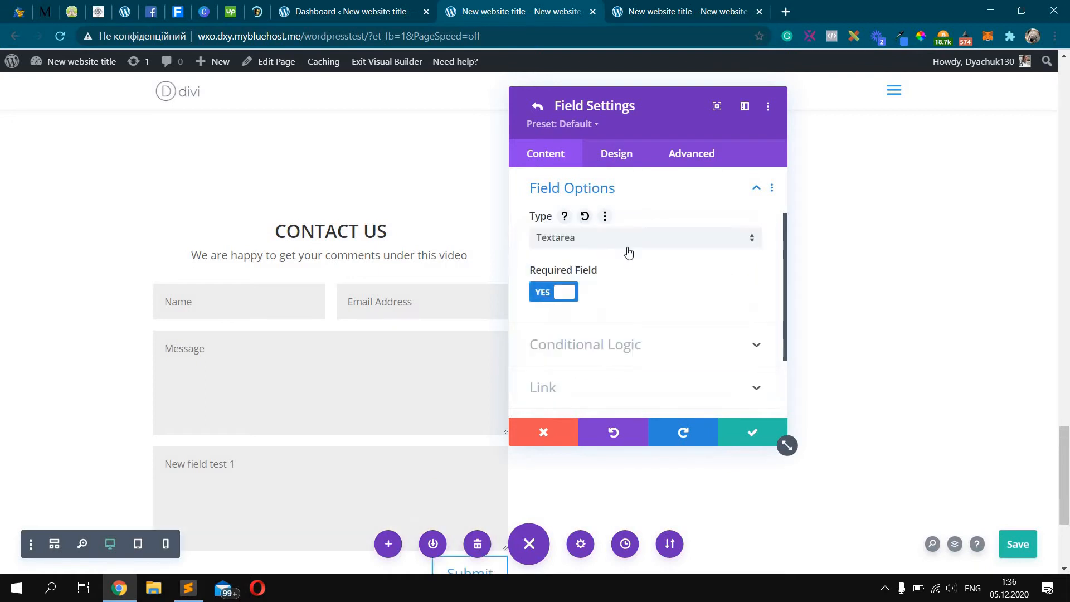
left_click(627, 249)
left_click(628, 318)
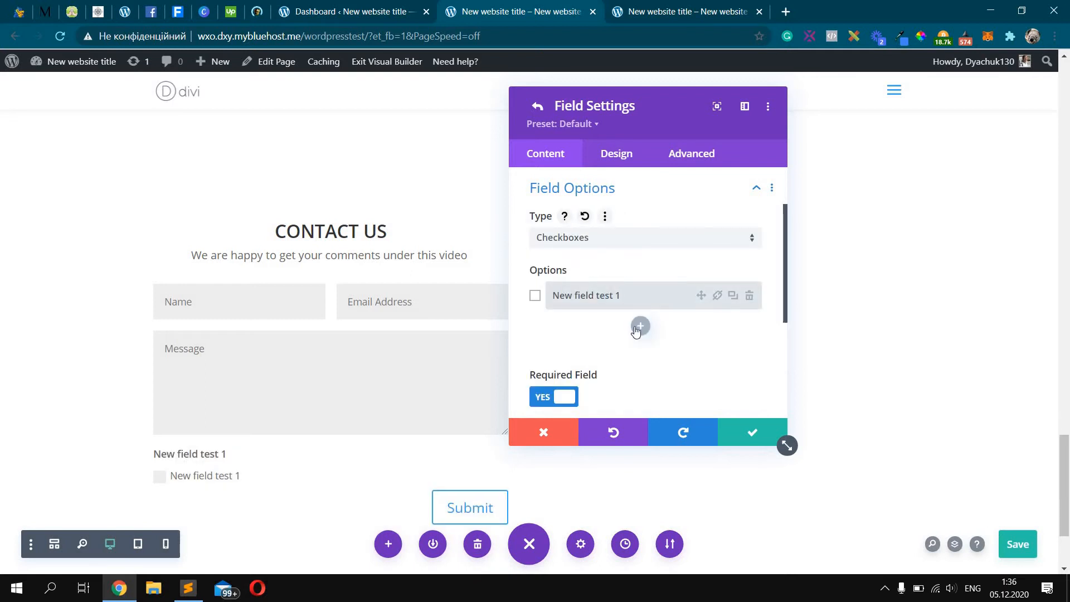
Add, duplicate and delete checkbox option rows until exactly two options remain
left_click(639, 328)
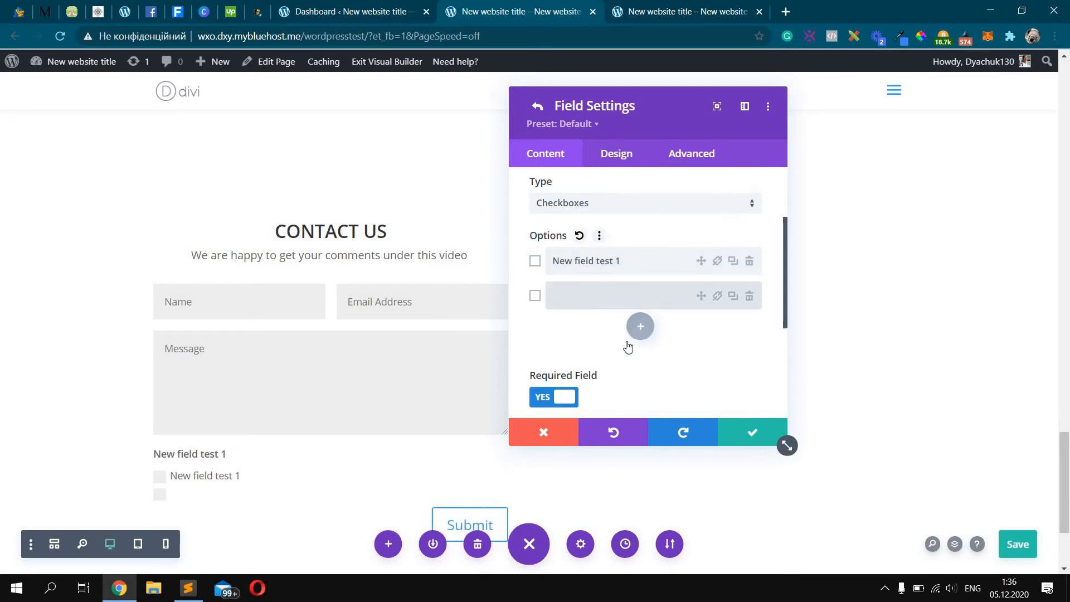
left_click(628, 344)
left_click(733, 227)
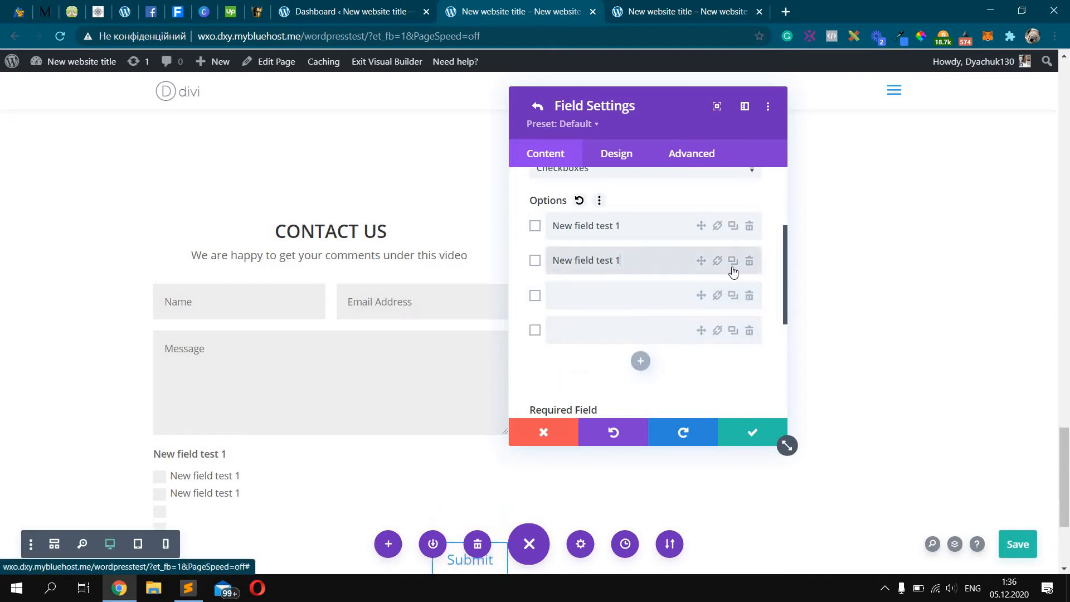
left_click(731, 262)
left_click(748, 230)
left_click(749, 260)
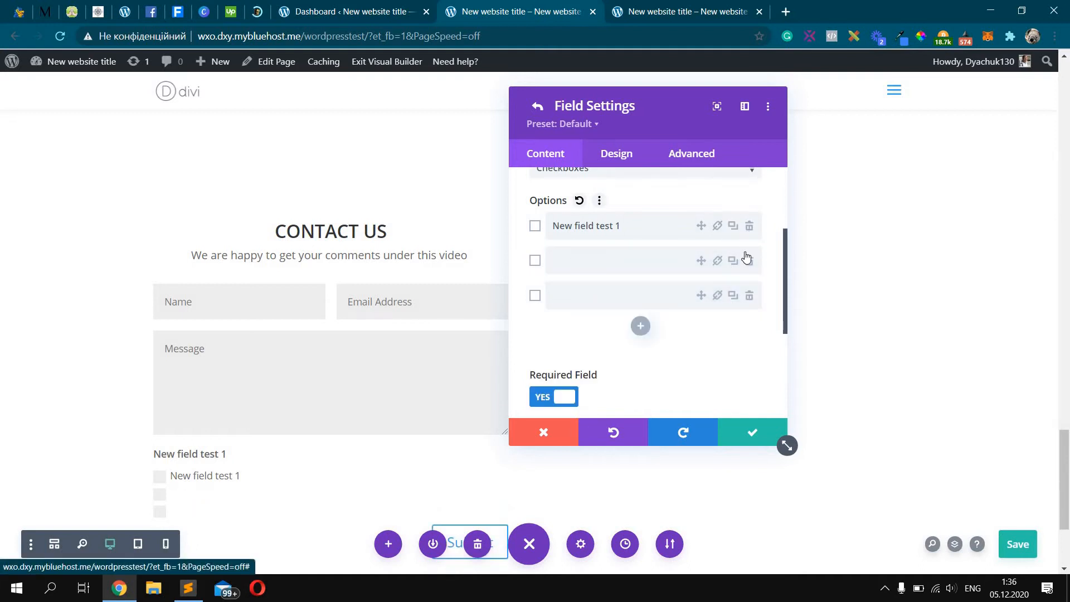
left_click(749, 260)
left_click(733, 226)
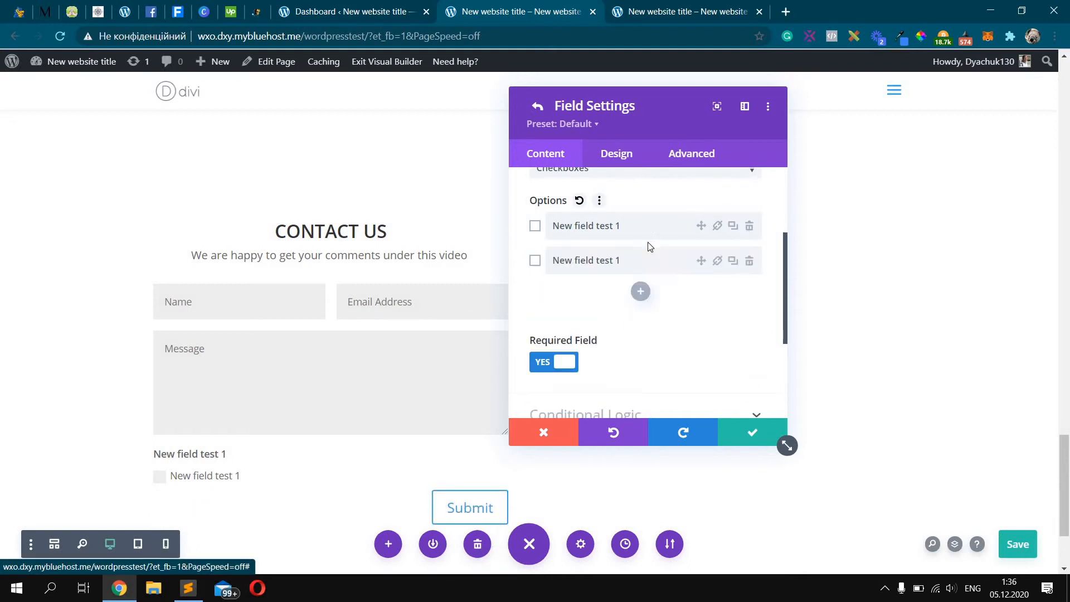
left_click(553, 227)
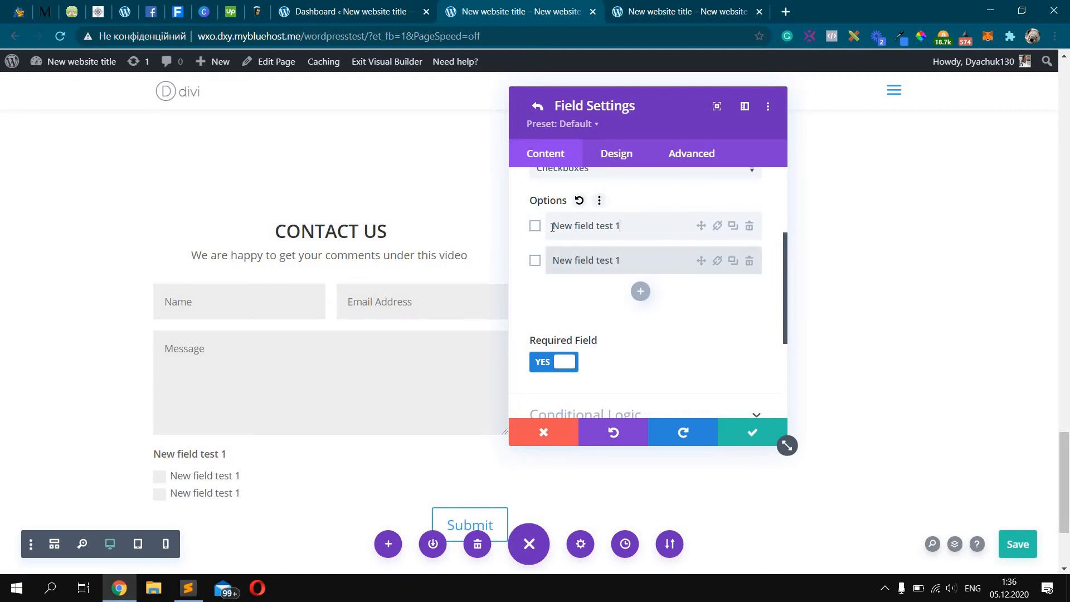
Label the two options 'checkbox 1' and 'checkbox 2'
triple_click(620, 225)
type("checkbox")
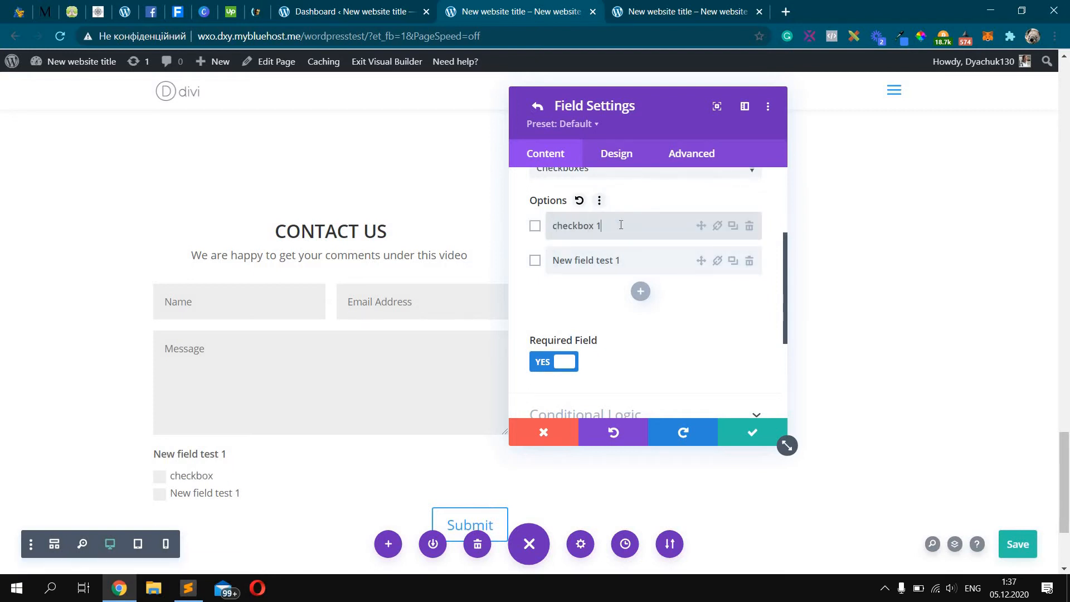
triple_click(620, 225)
key("ctrl+c")
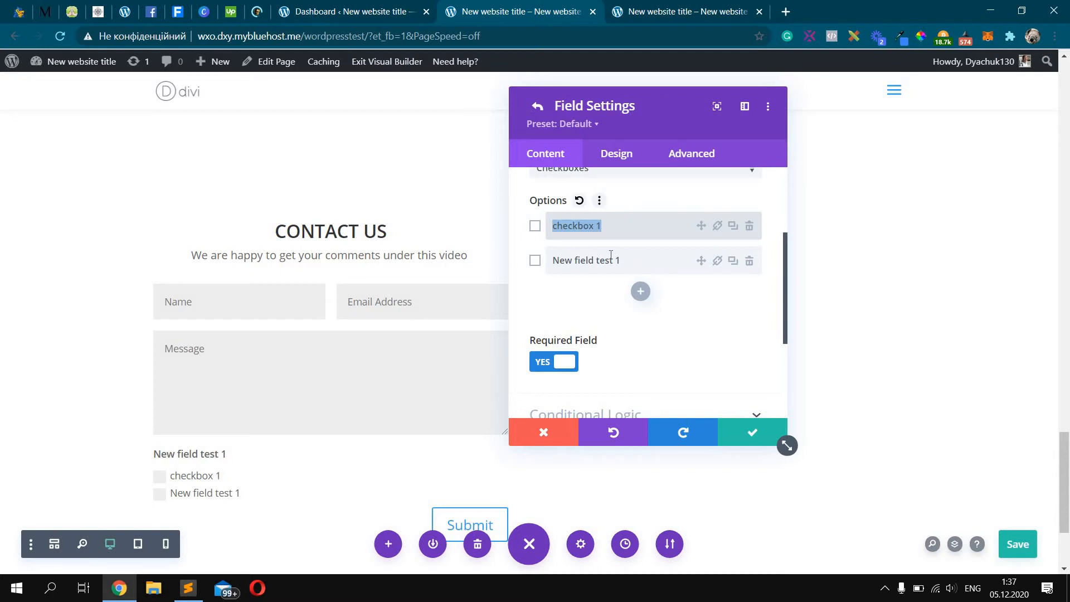
left_click(602, 259)
triple_click(589, 260)
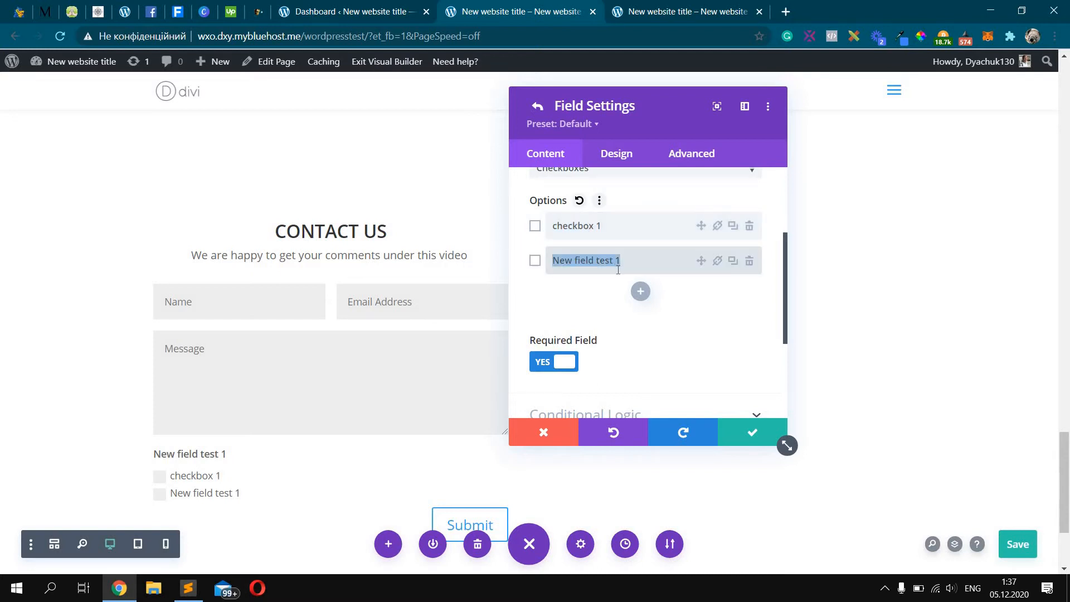
scroll(615, 273, "up", 2)
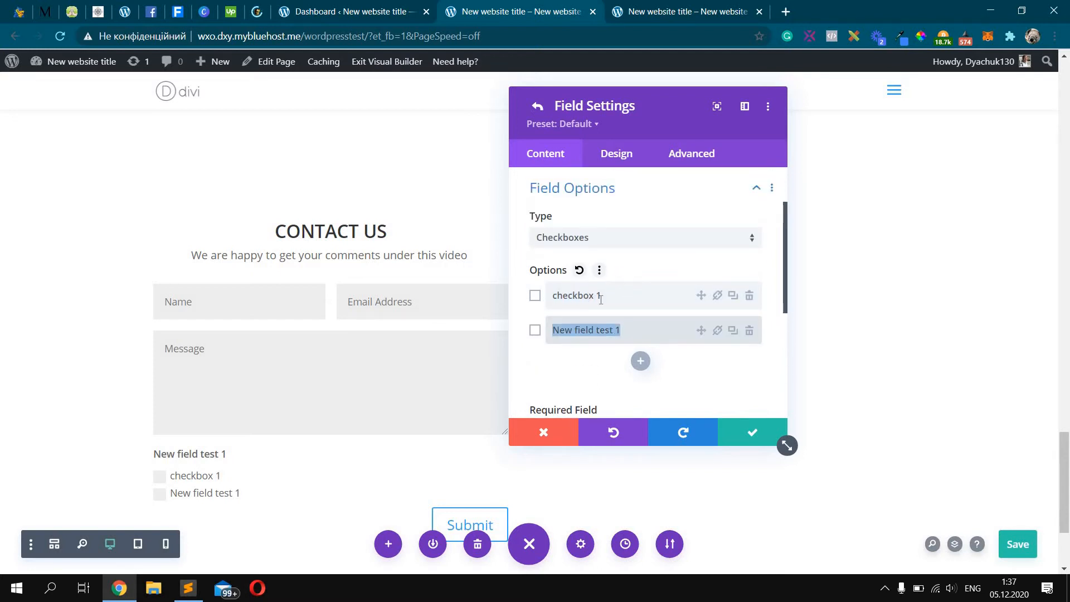
key("ctrl+v")
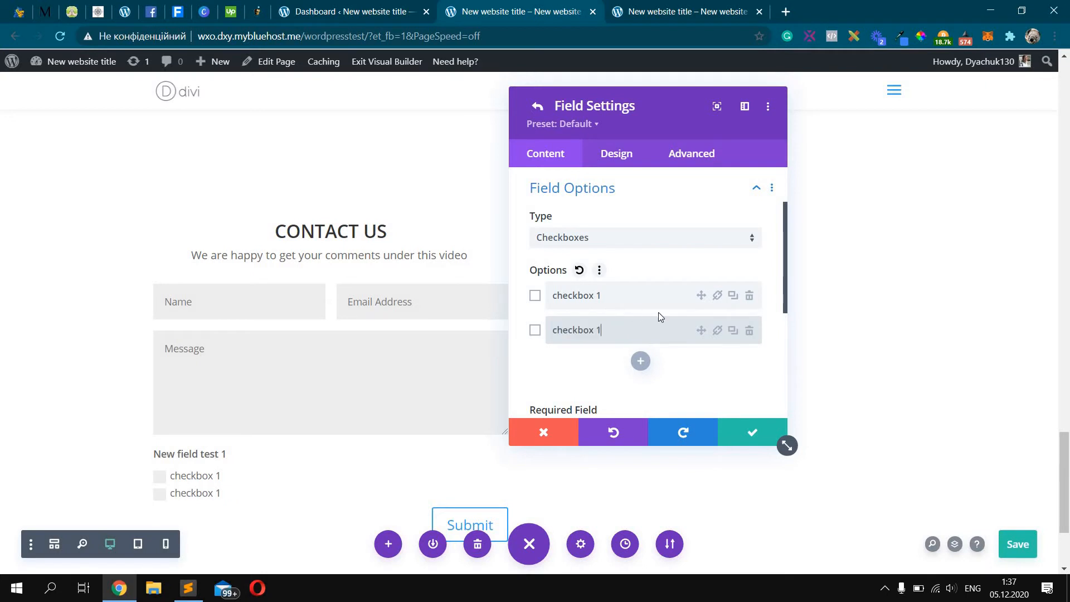
key("BackSpace")
type("2")
scroll(657, 300, "down", 2)
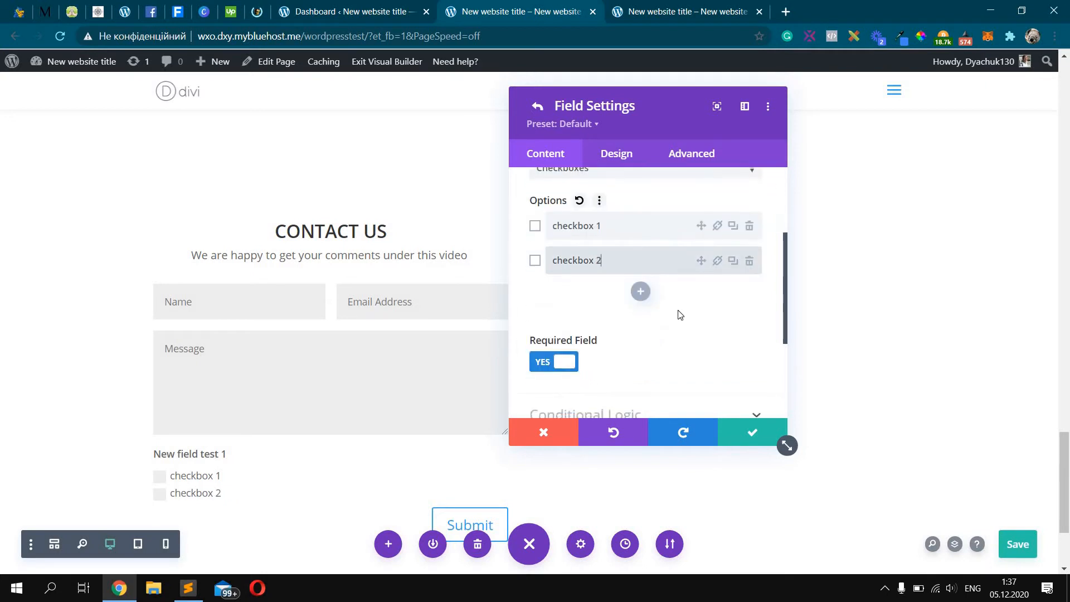
scroll(640, 312, "up", 4)
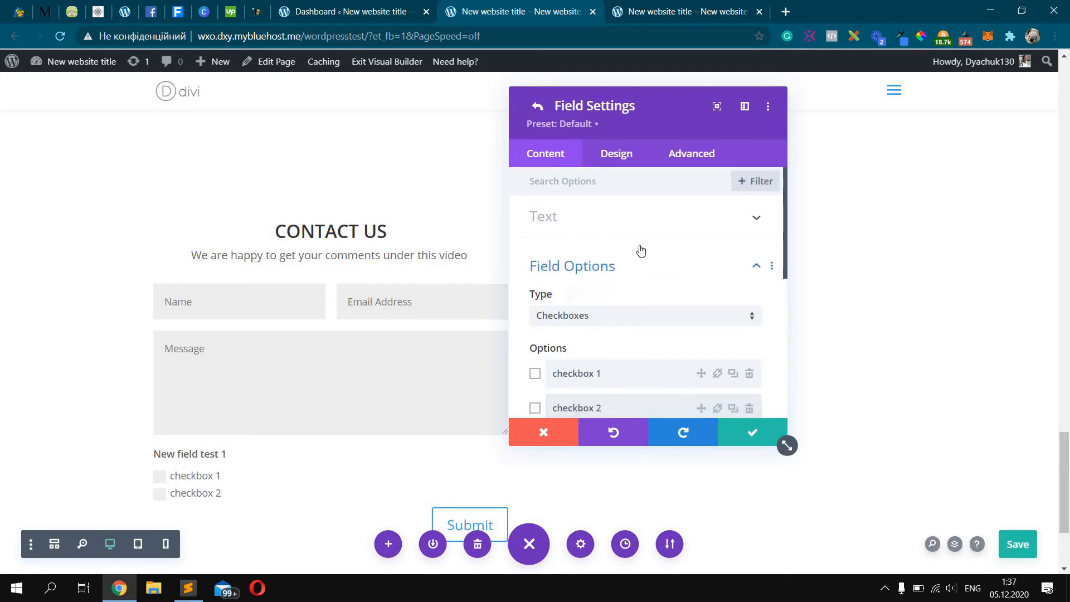
Retitle the checkbox field 'Choose your checkbox'
left_click(638, 223)
left_click(600, 265)
left_click(606, 321)
left_click_drag(605, 321, 533, 324)
type("Choose")
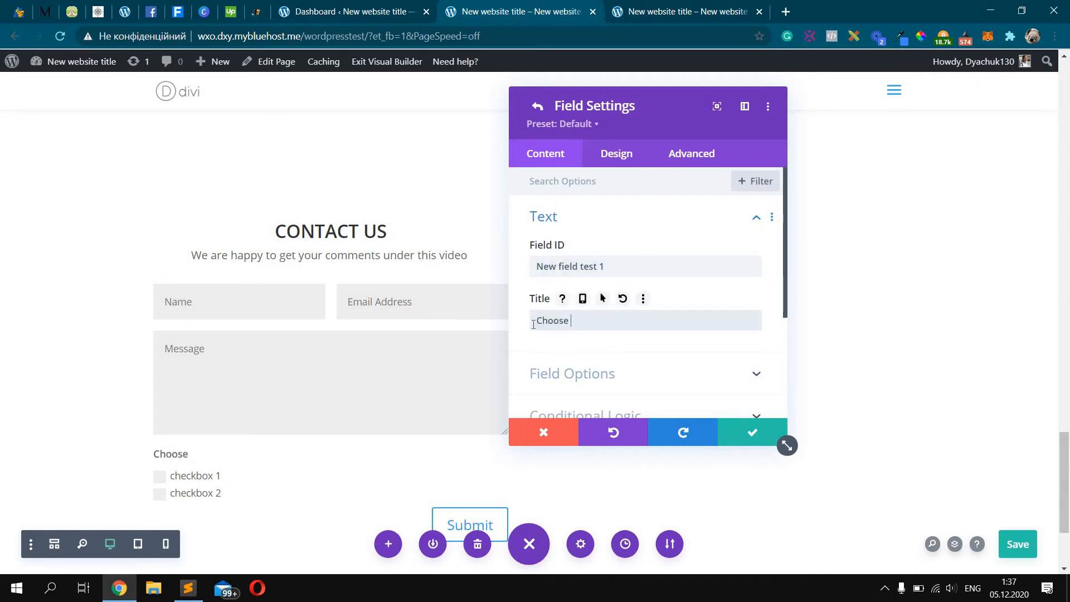
type(" your checkbox")
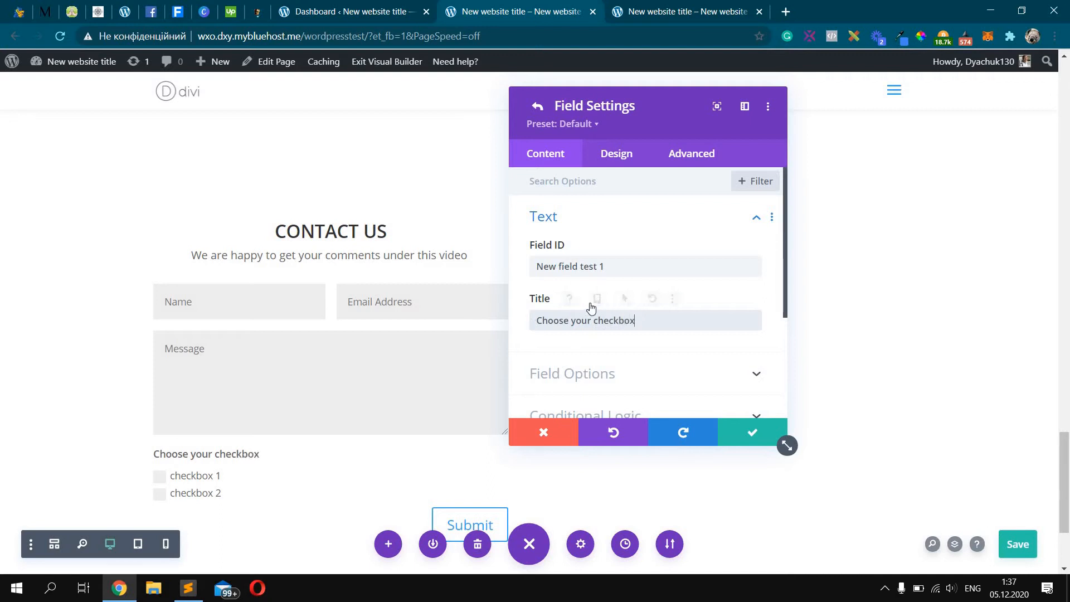
Leave both checkbox 1 and checkbox 2 unticked by default, after testing preselection
scroll(569, 310, "down", 1)
left_click(572, 304)
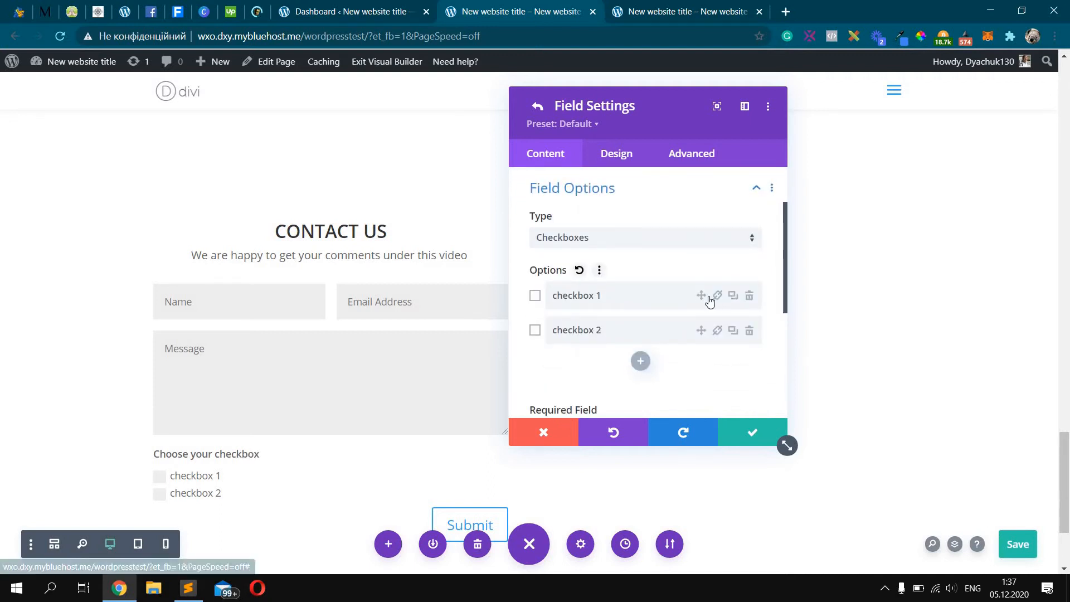
left_click(536, 330)
left_click(536, 298)
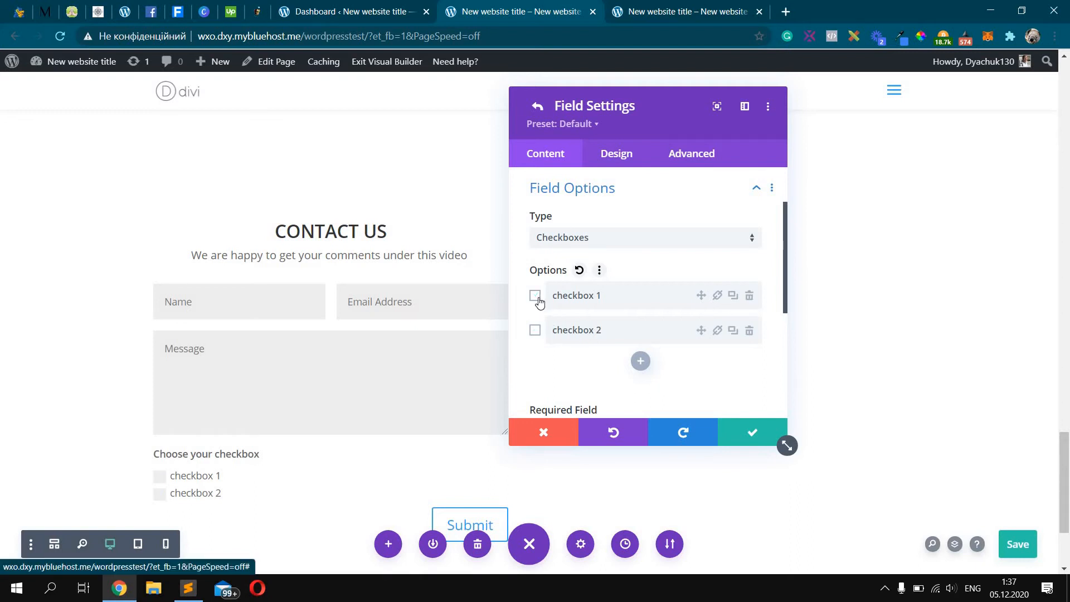
left_click(536, 331)
left_click(536, 330)
scroll(668, 330, "down", 3)
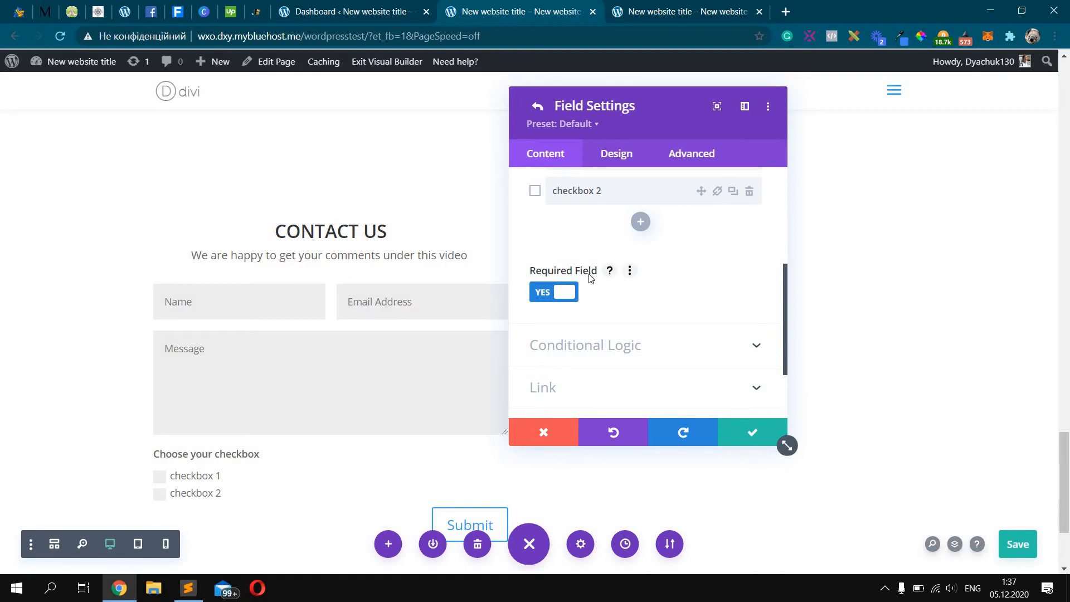
Keep Make Fullwidth on for the checkbox field after comparing half width, then return to the field list
left_click(615, 165)
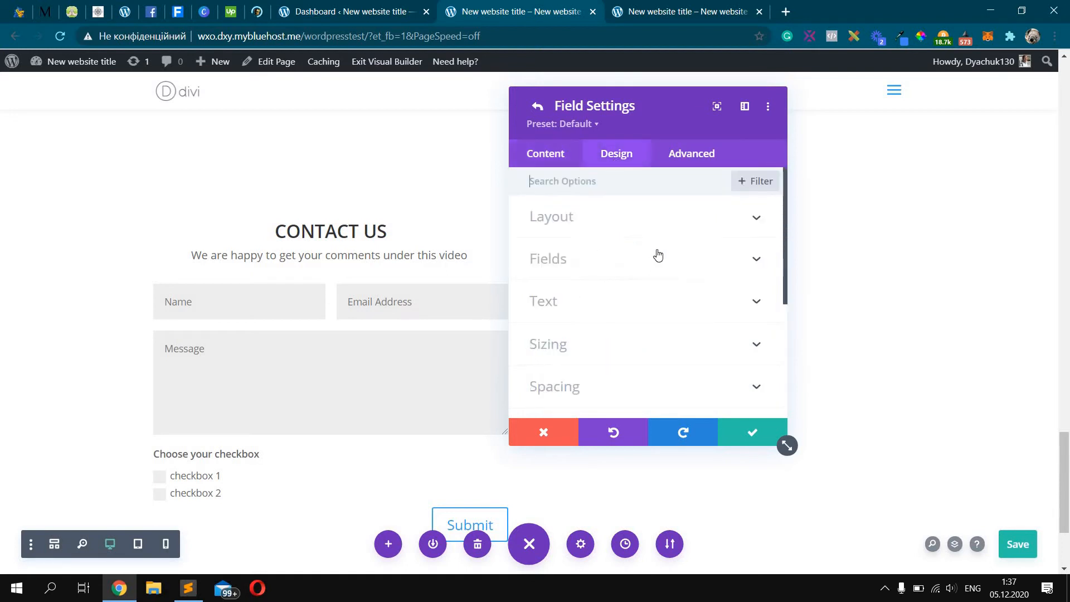
left_click(690, 229)
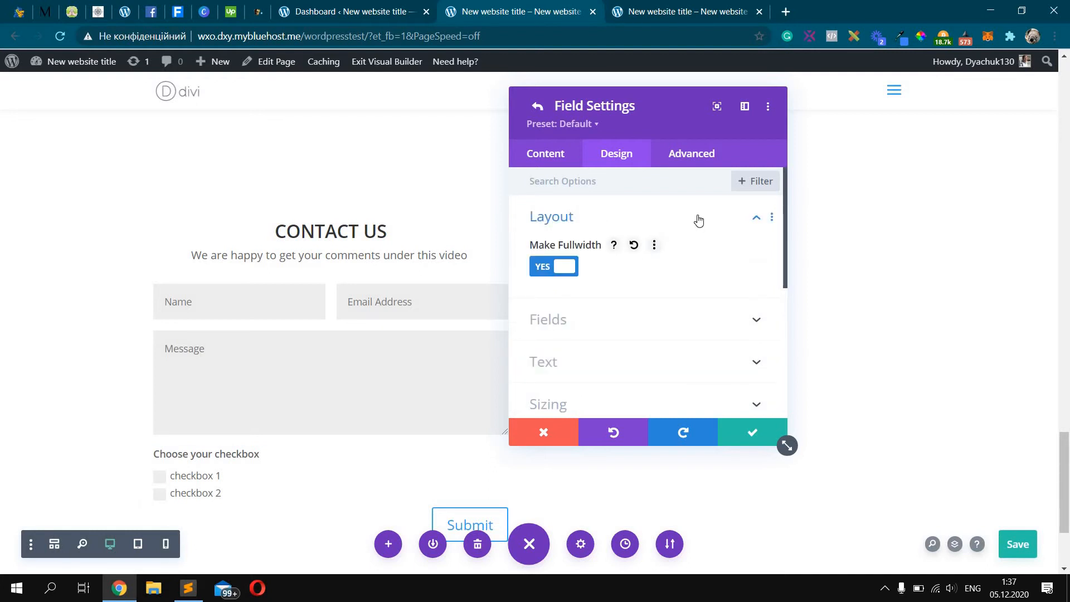
left_click(569, 269)
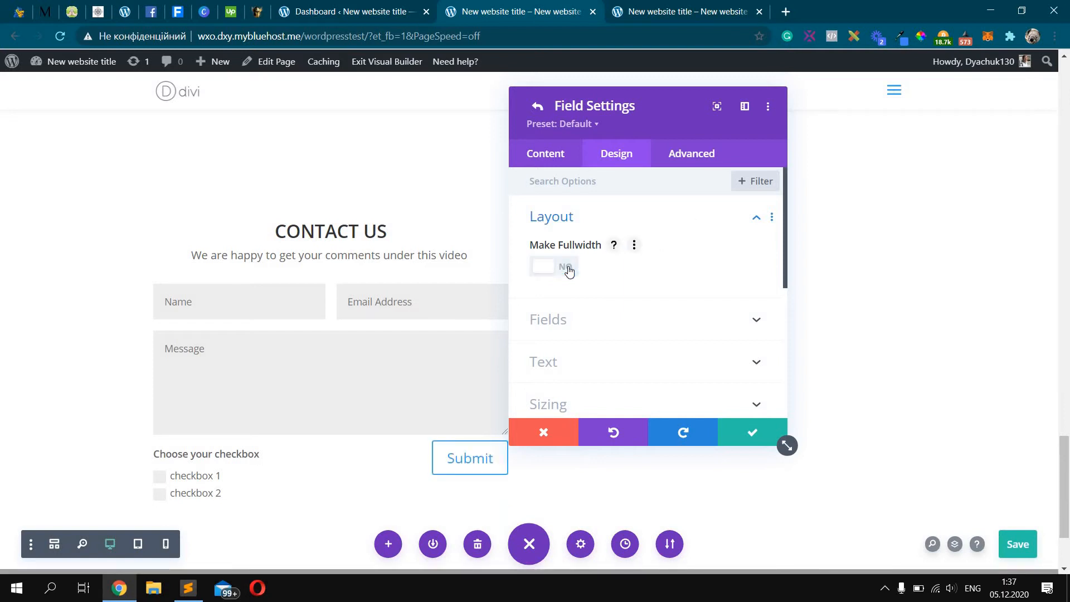
left_click(569, 269)
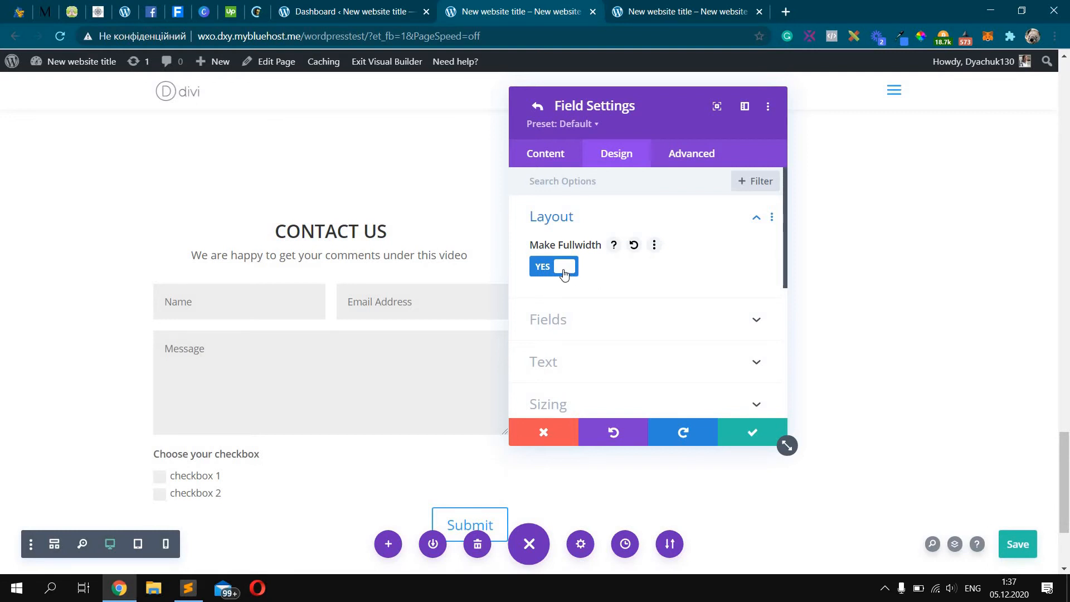
left_click(567, 268)
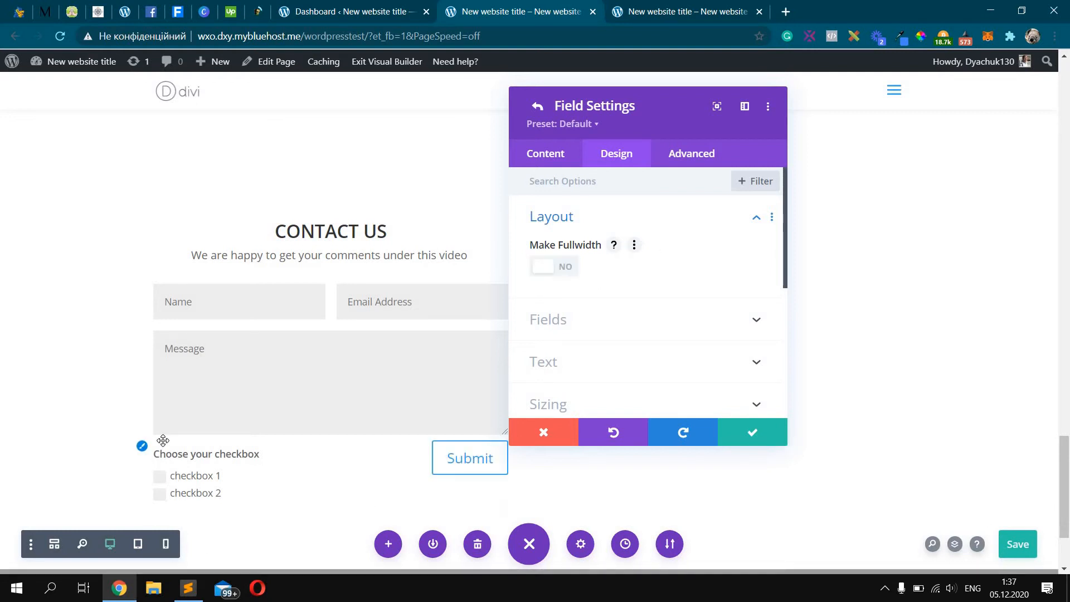
key("ctrl+s")
left_click(549, 268)
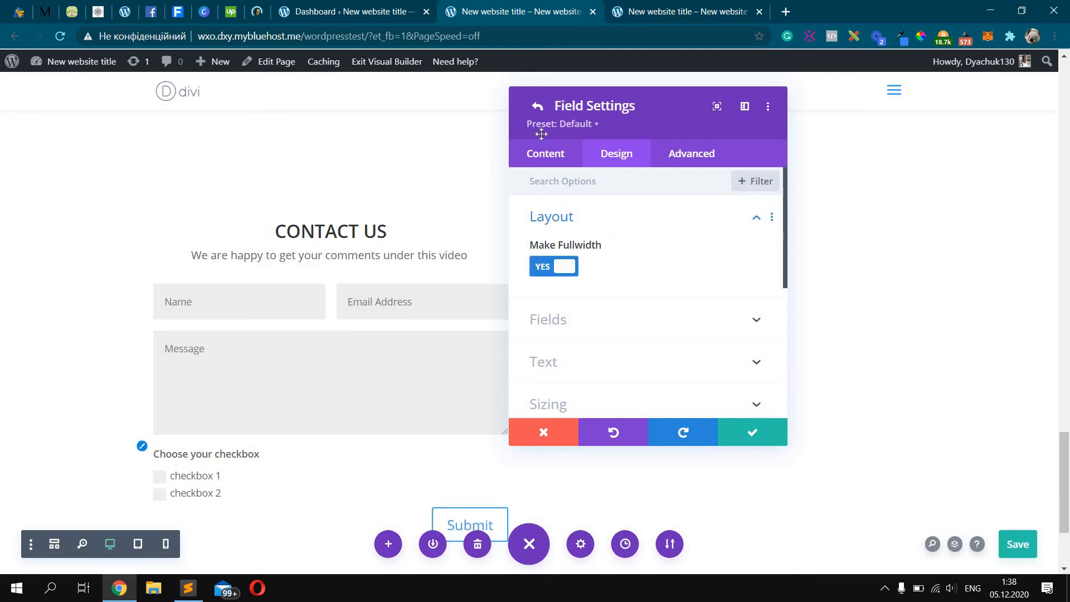
left_click(537, 106)
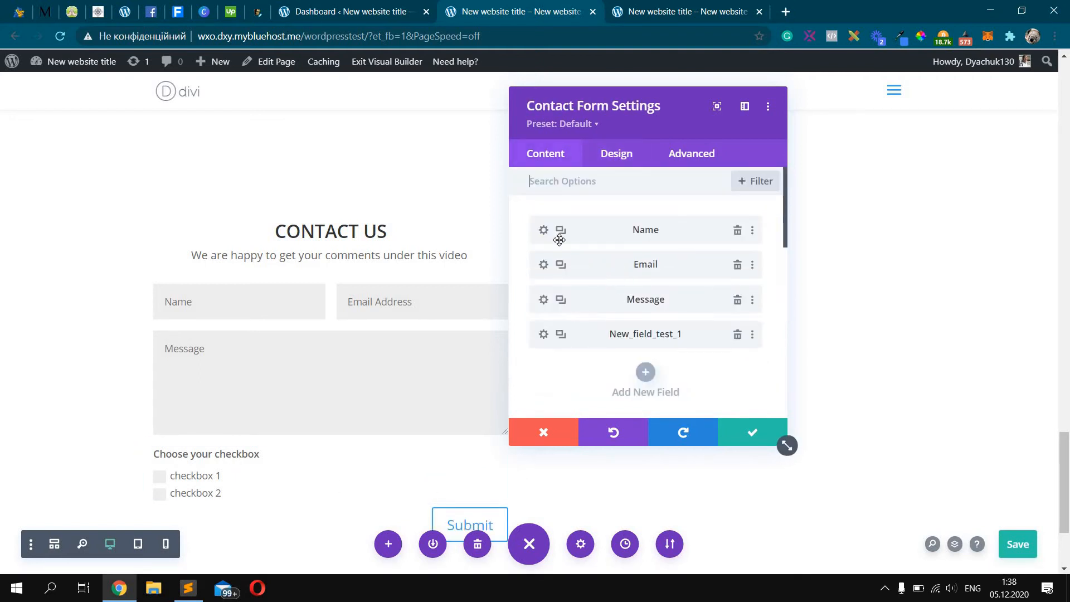
Set Make Fullwidth to YES on both the Name and Email Address fields, then confirm
left_click(542, 231)
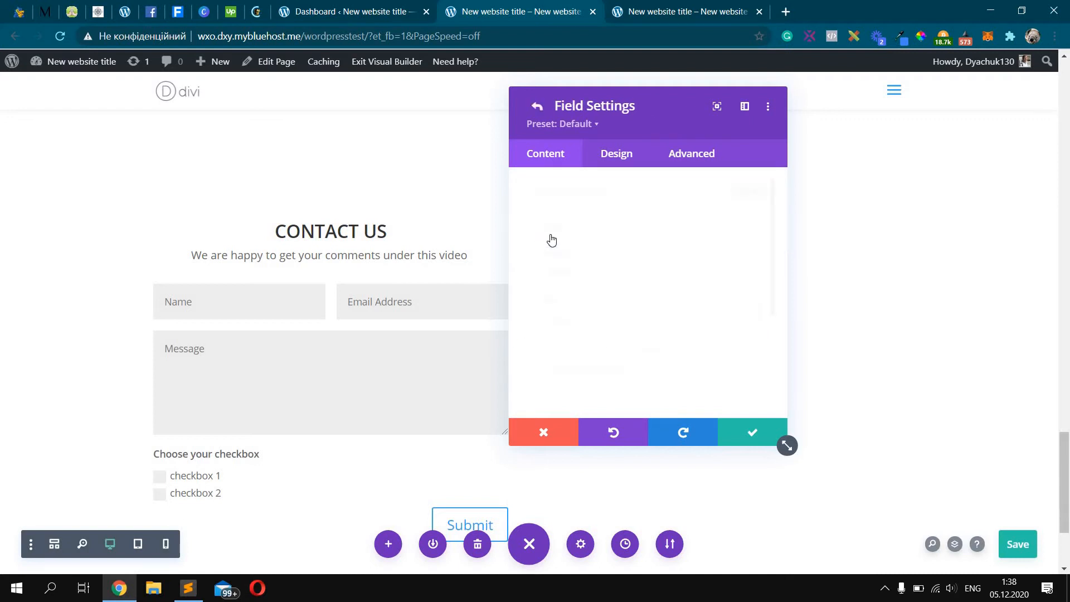
scroll(613, 240, "down", 3)
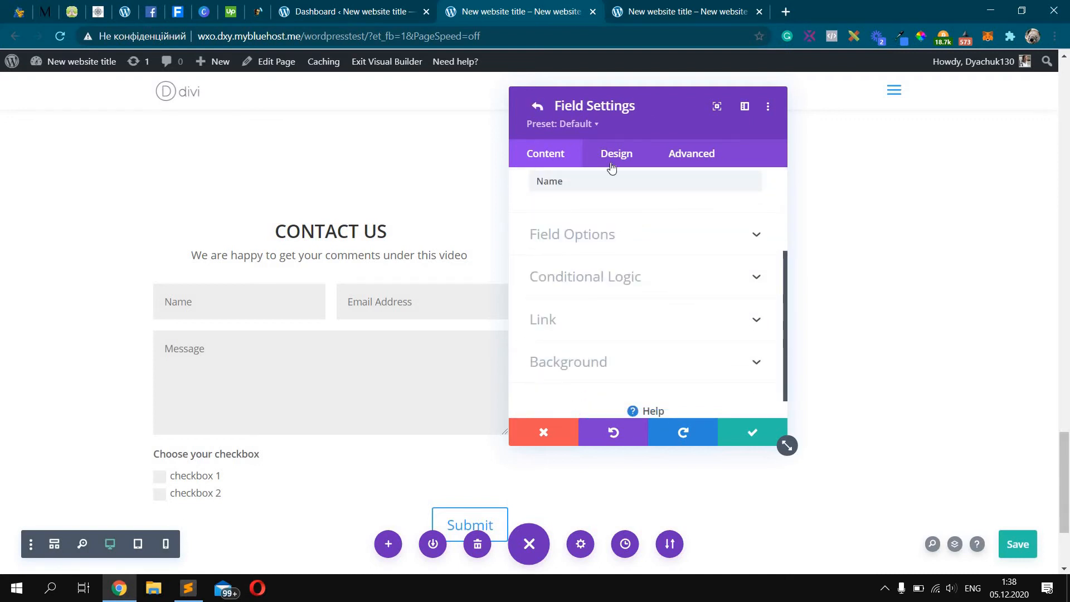
left_click(613, 161)
left_click(610, 225)
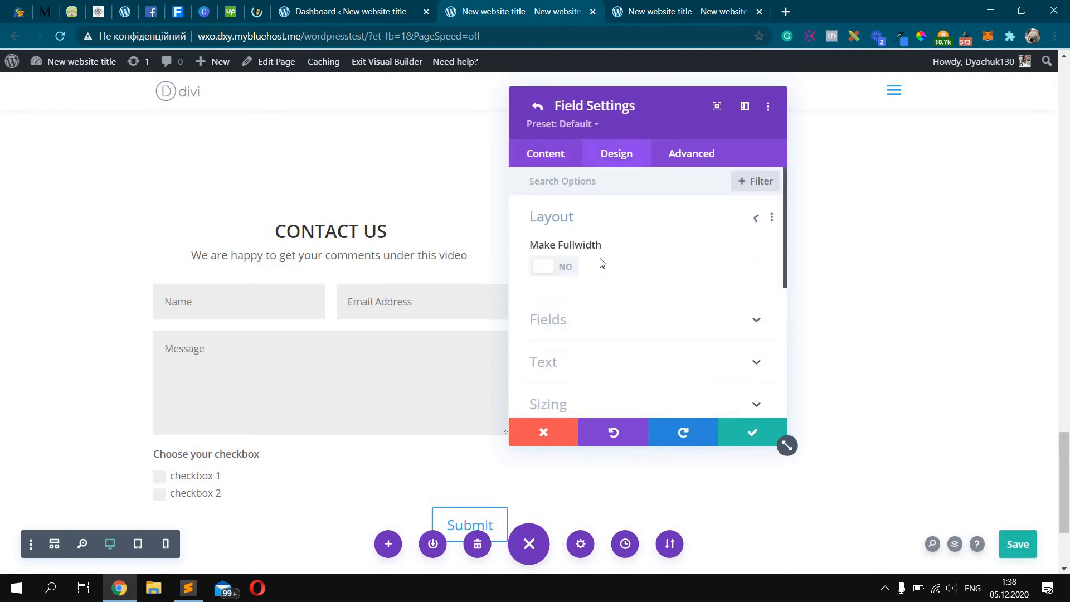
left_click(562, 267)
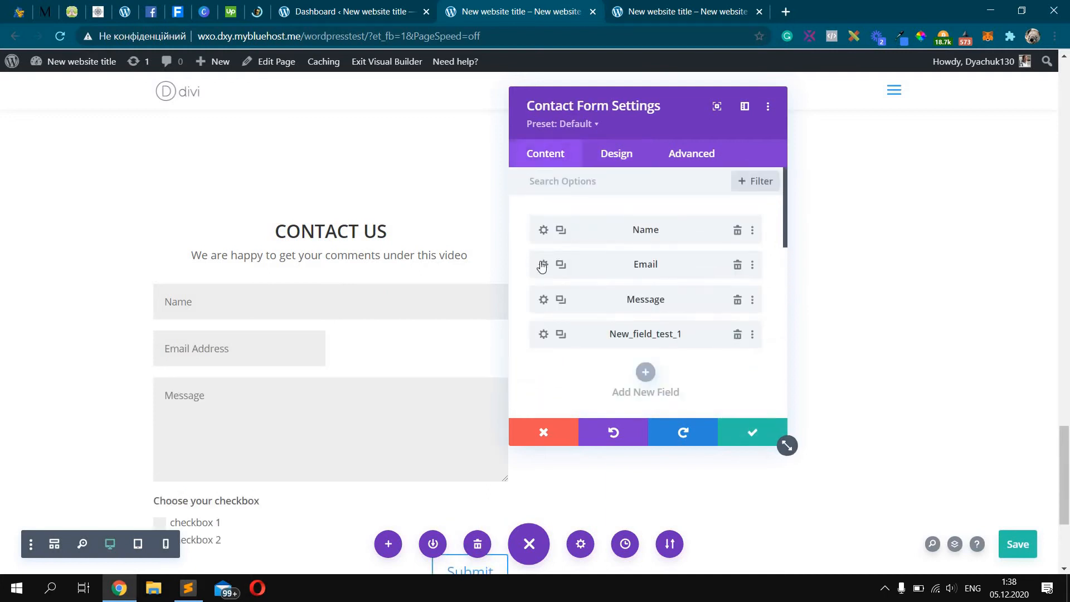
left_click(542, 266)
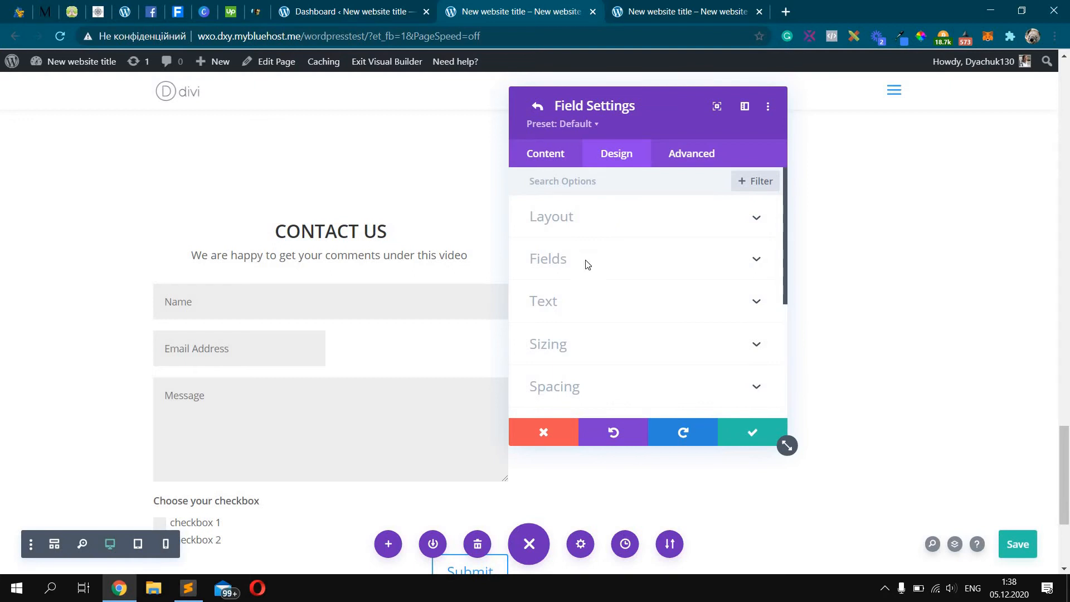
left_click(573, 269)
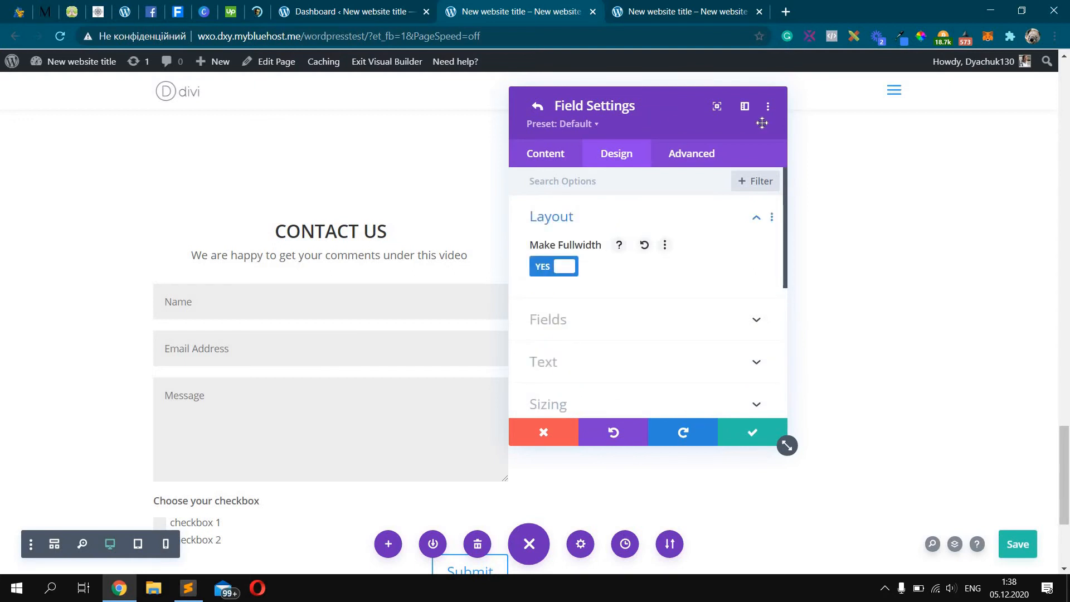
scroll(544, 250, "down", 1)
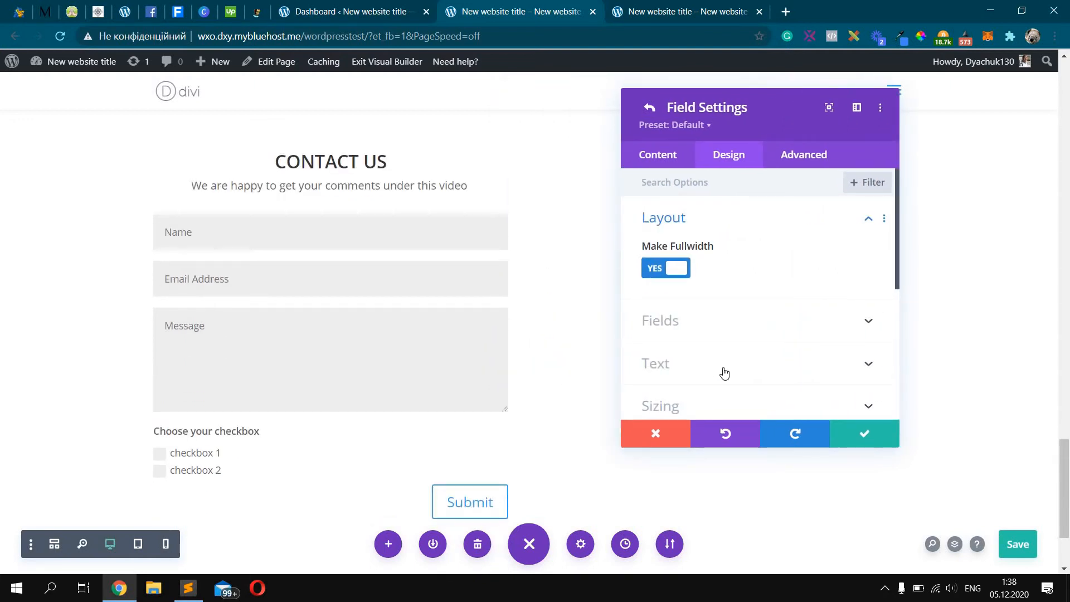
scroll(795, 353, "down", 4)
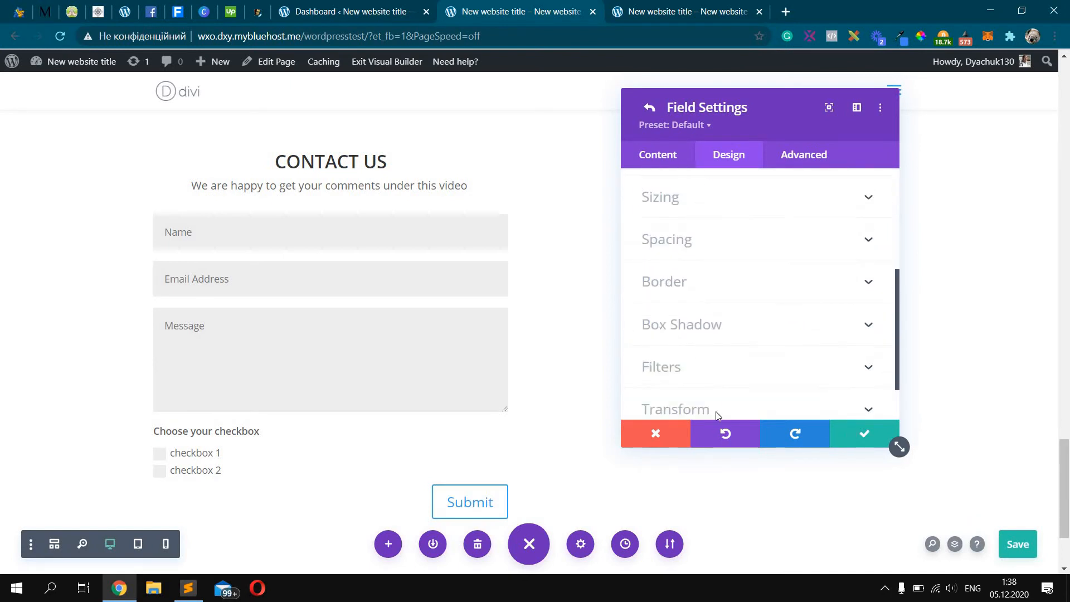
left_click(864, 433)
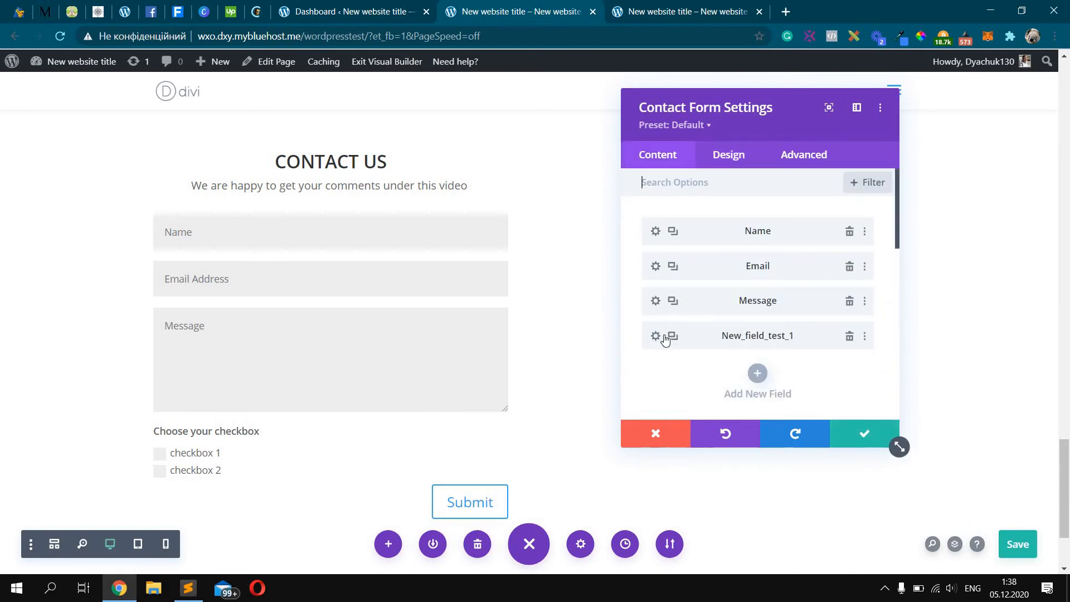
Add a new field to the contact form and set its type to Textarea
left_click(757, 373)
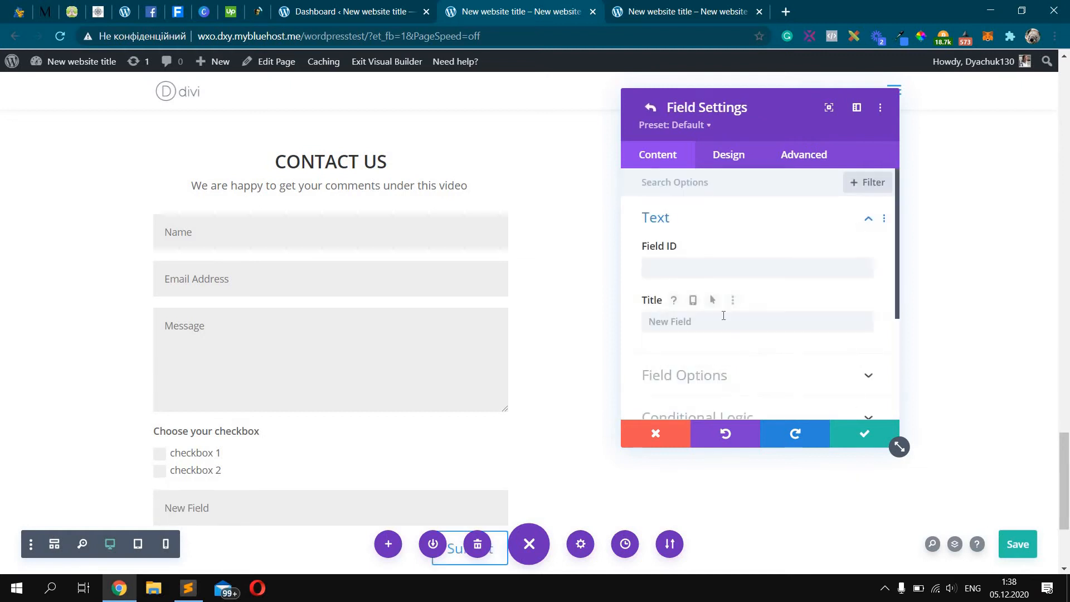
scroll(718, 243, "down", 3)
left_click(716, 234)
scroll(713, 329, "down", 2)
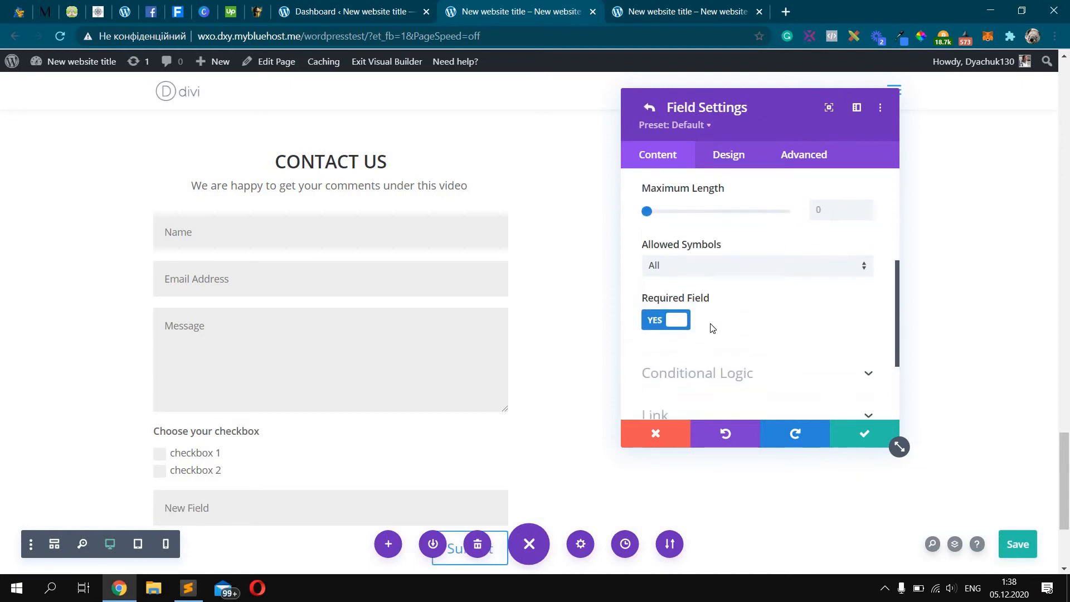
scroll(712, 321, "up", 2)
scroll(712, 304, "down", 1)
scroll(715, 262, "up", 3)
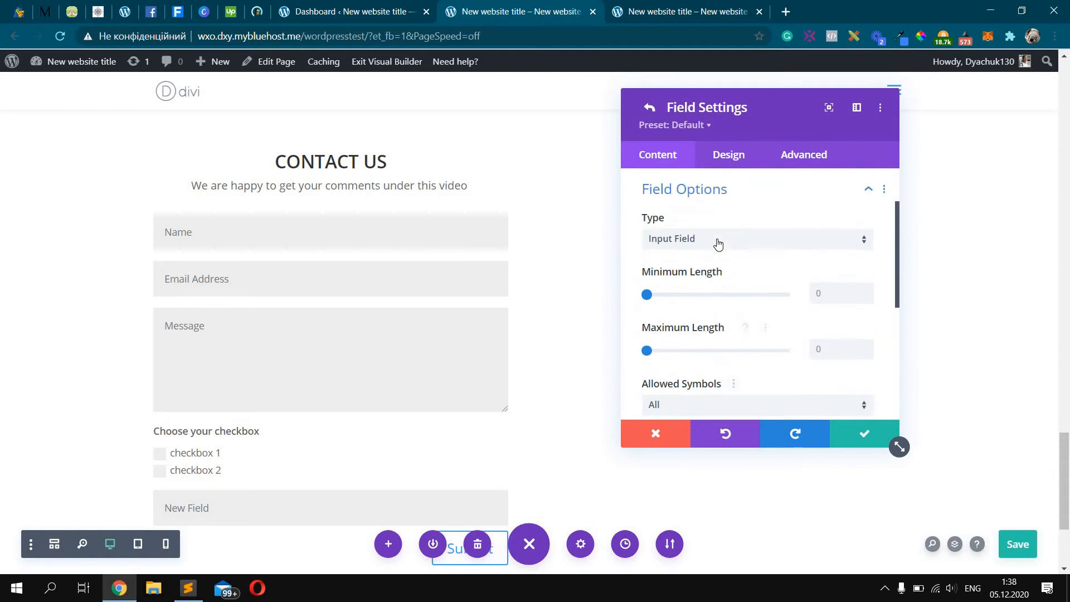
left_click(725, 238)
left_click(726, 298)
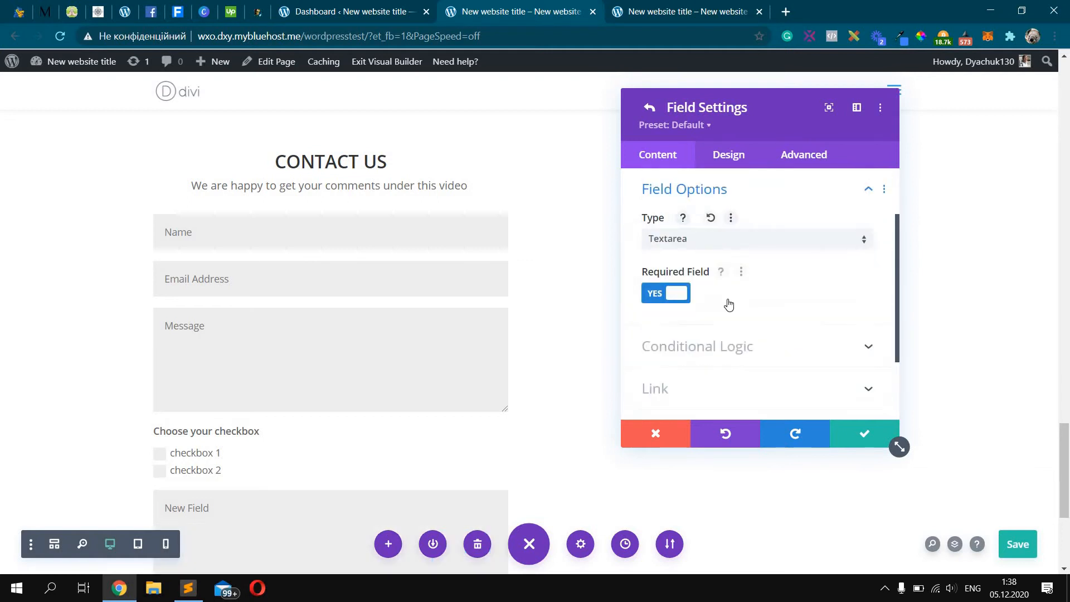
Title the new textarea 'Tell us about you' and confirm it
scroll(728, 303, "down", 2)
scroll(719, 262, "up", 3)
left_click(708, 224)
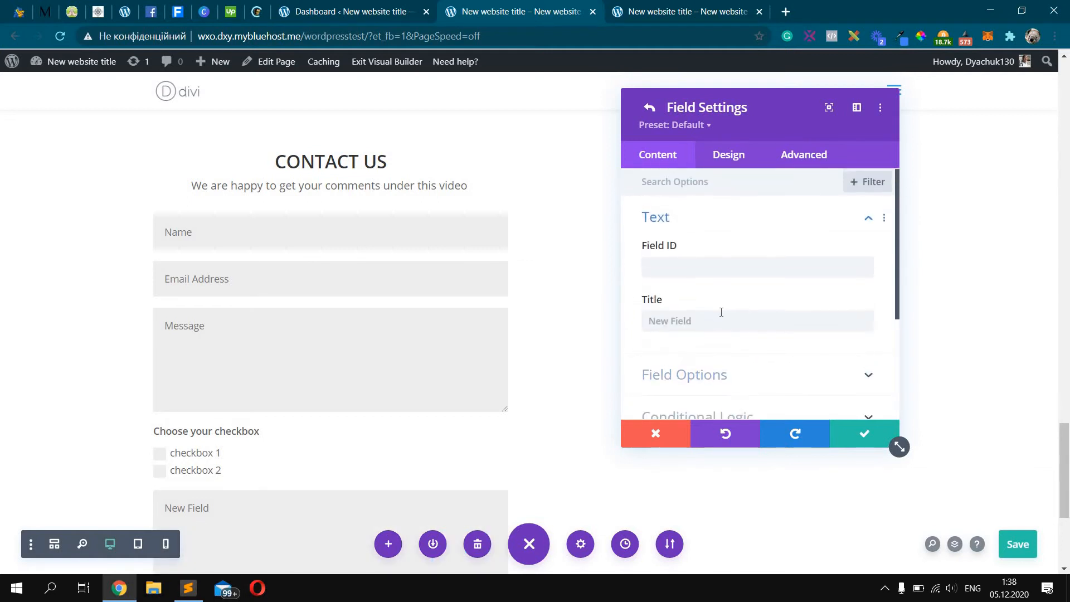
left_click(723, 313)
type("Tell")
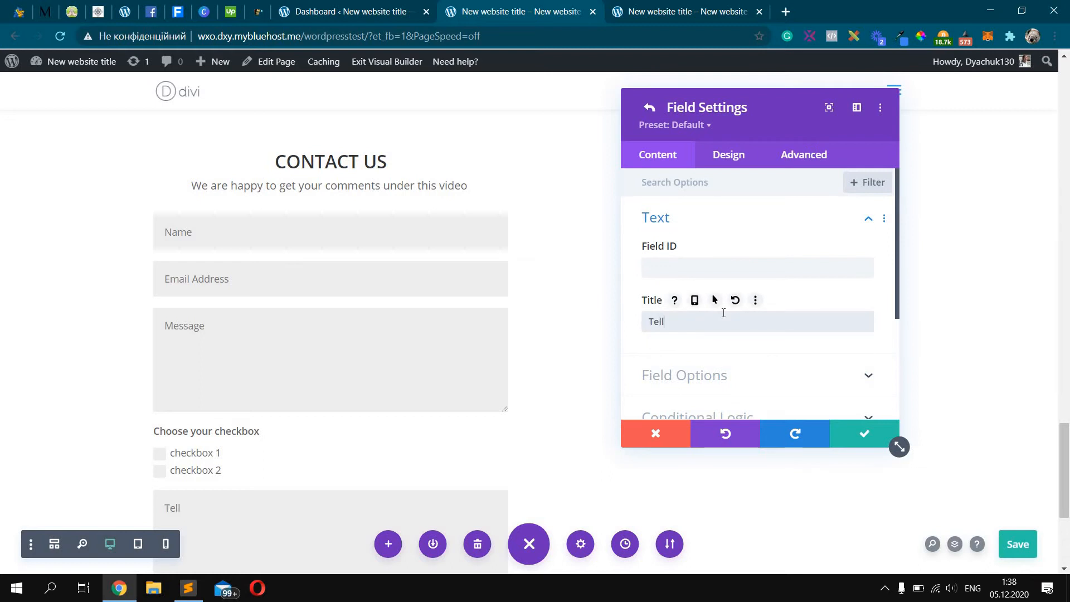
type(" us about yo")
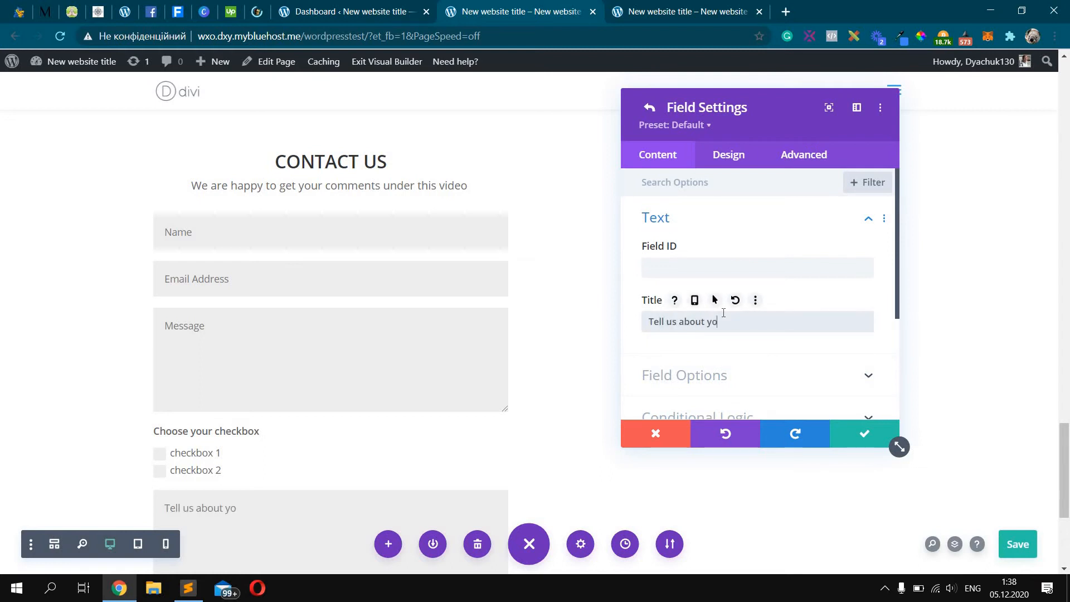
type("u")
left_click(858, 434)
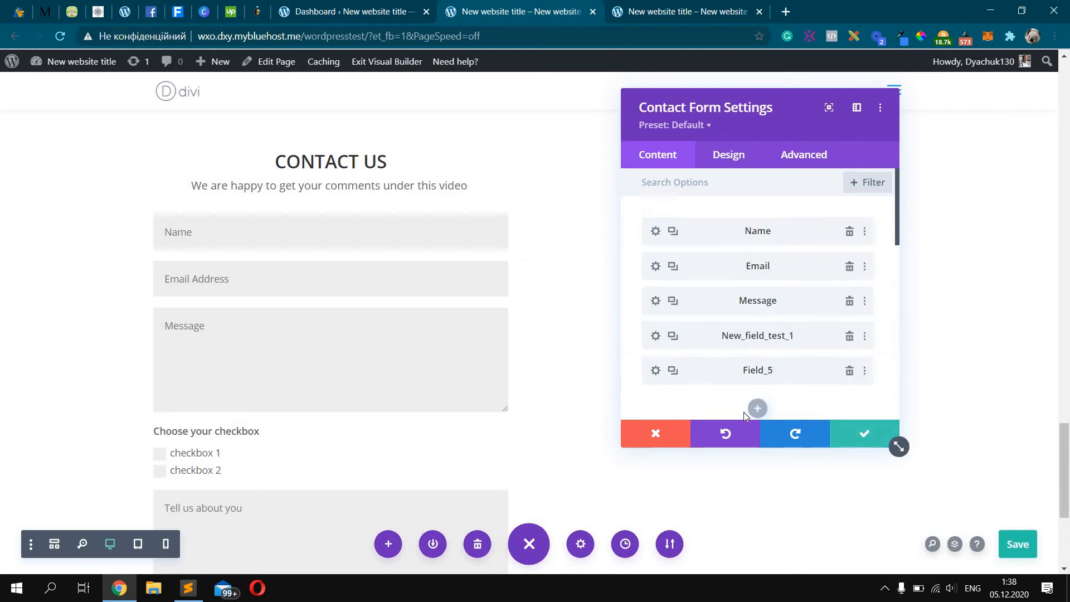
scroll(784, 320, "down", 3)
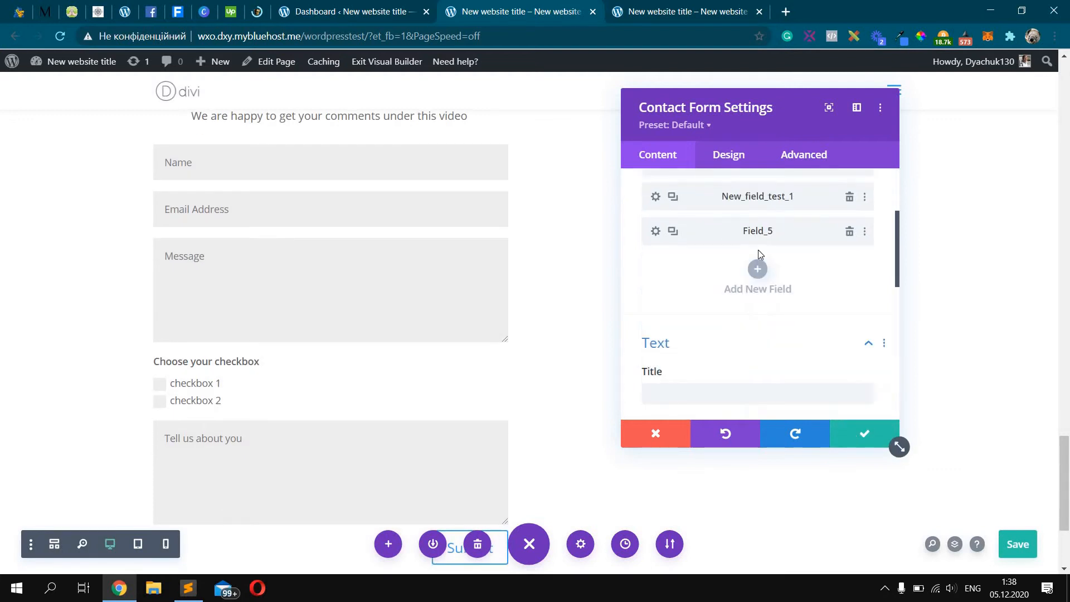
scroll(503, 244, "down", 1)
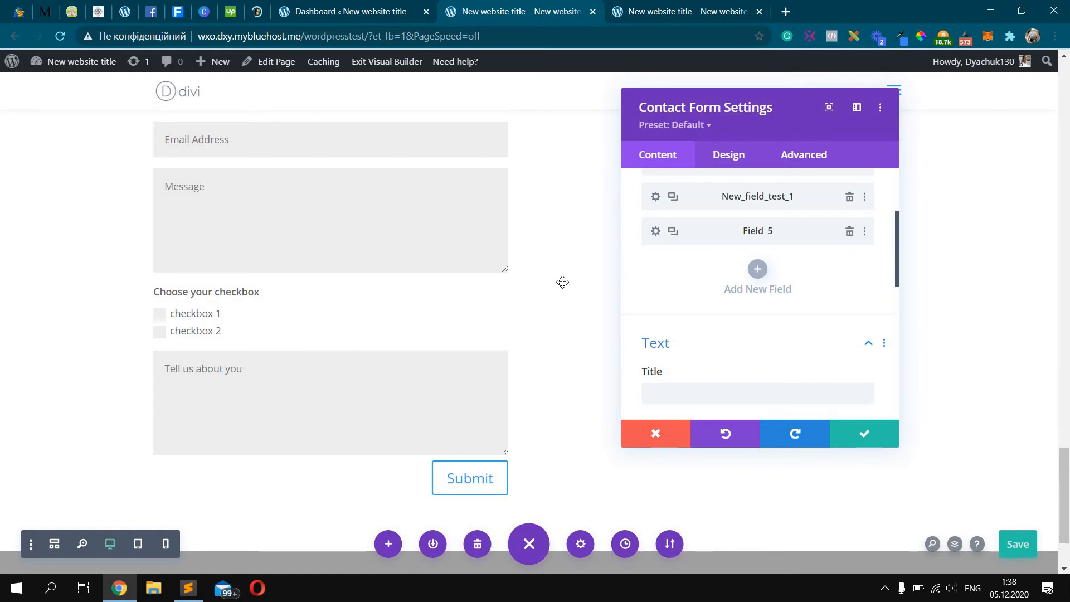
Drag the 'Tell us about you' textarea up to sit directly below Message
scroll(562, 282, "up", 2)
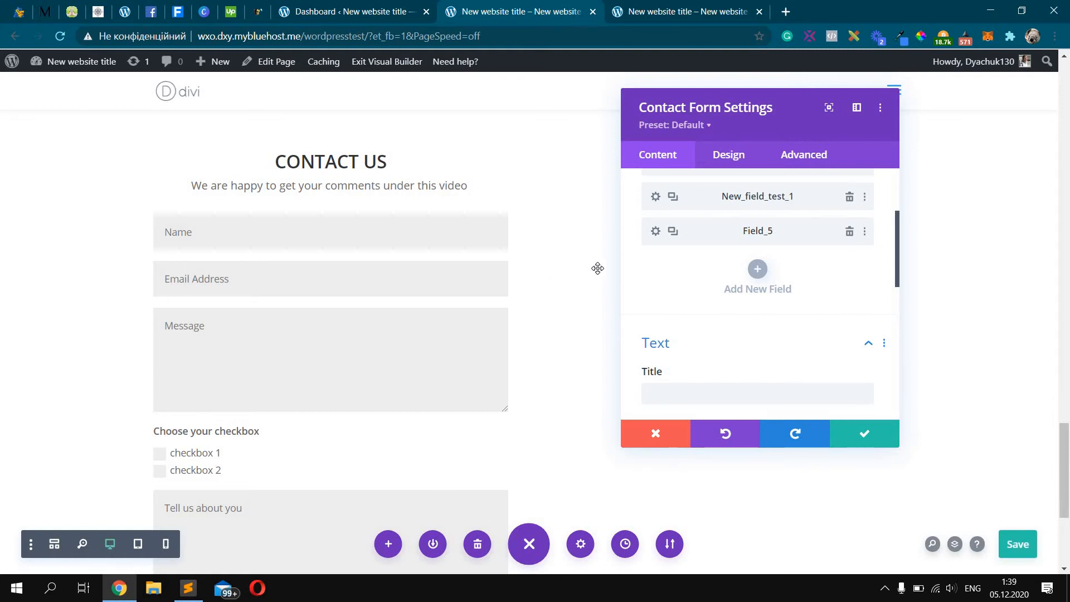
scroll(719, 250, "up", 3)
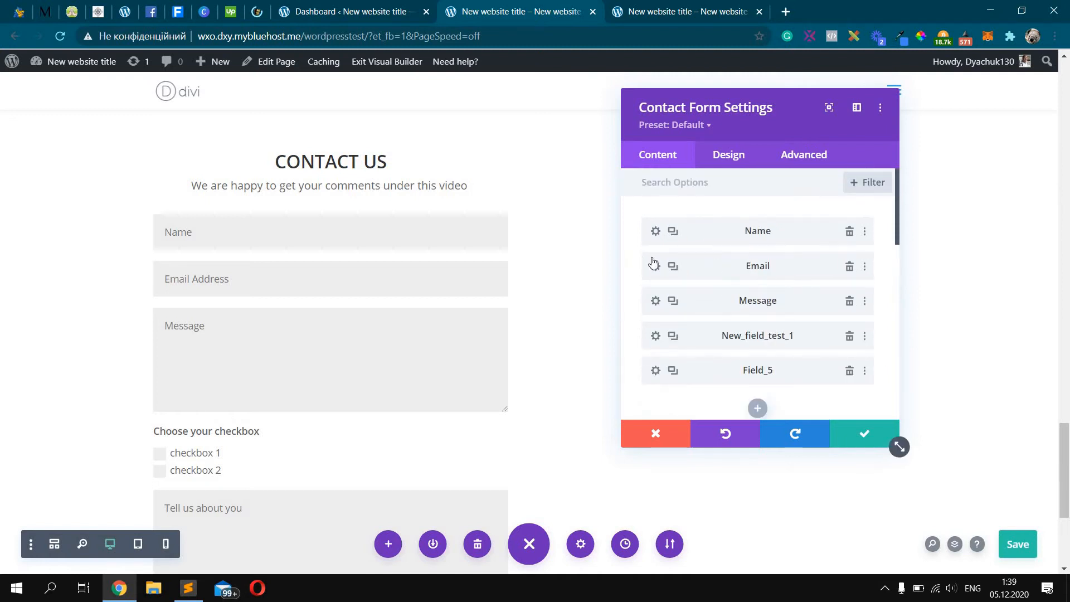
left_click_drag(729, 282, 730, 337)
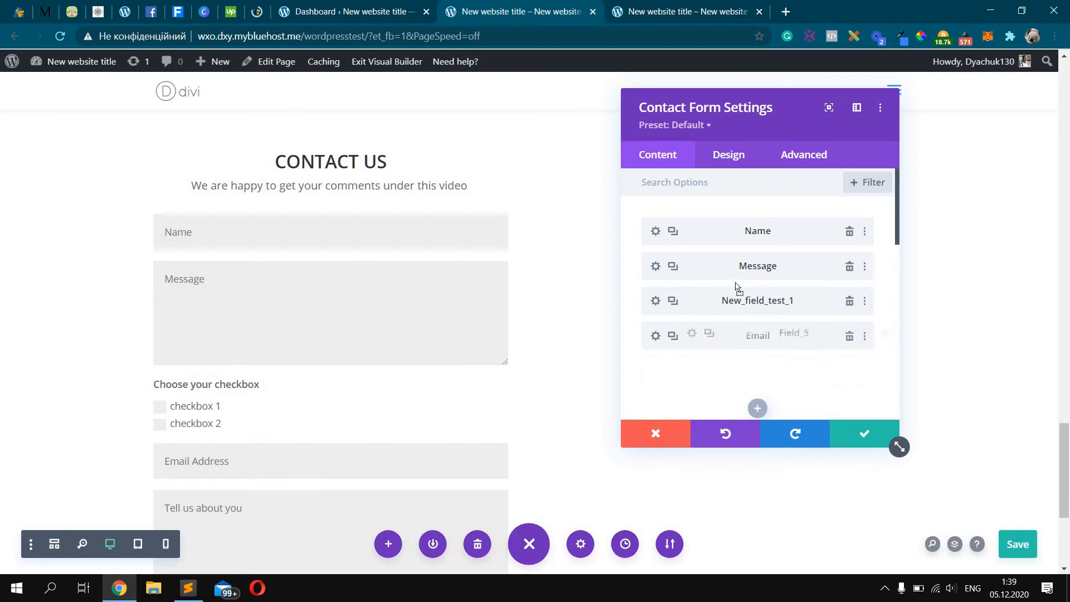
left_click_drag(735, 287, 736, 283)
left_click_drag(729, 376, 732, 263)
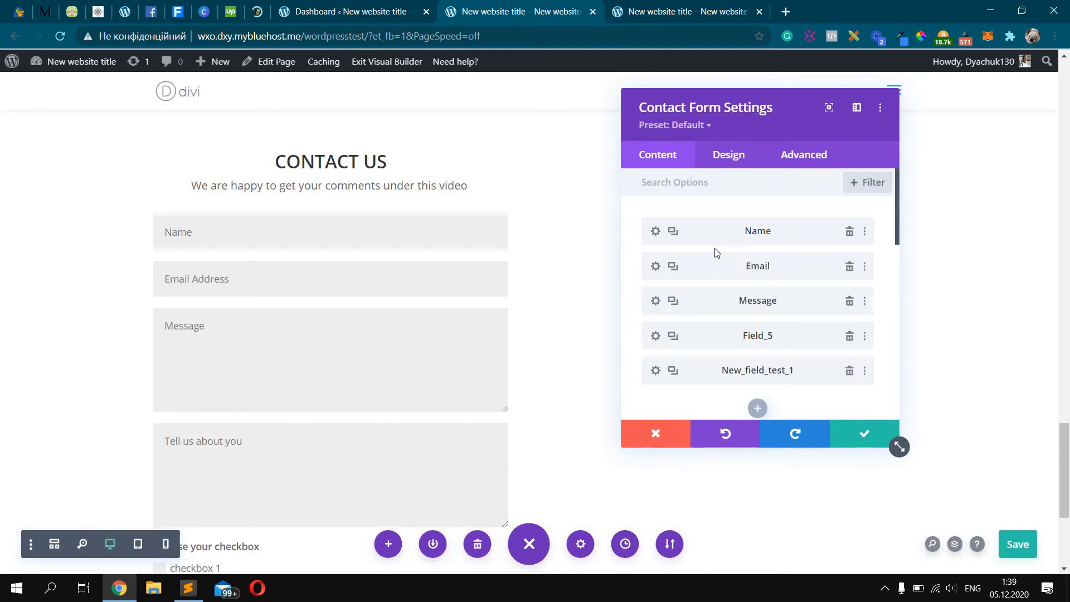
Duplicate the Name field and give the copy the ID and title 'Last name'
left_click(673, 232)
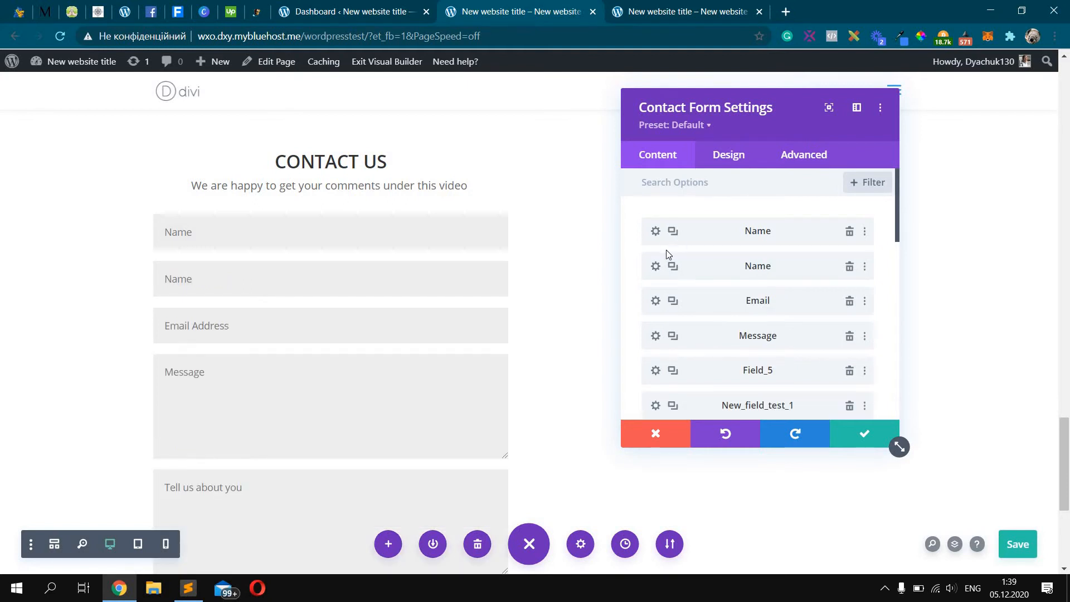
left_click(655, 266)
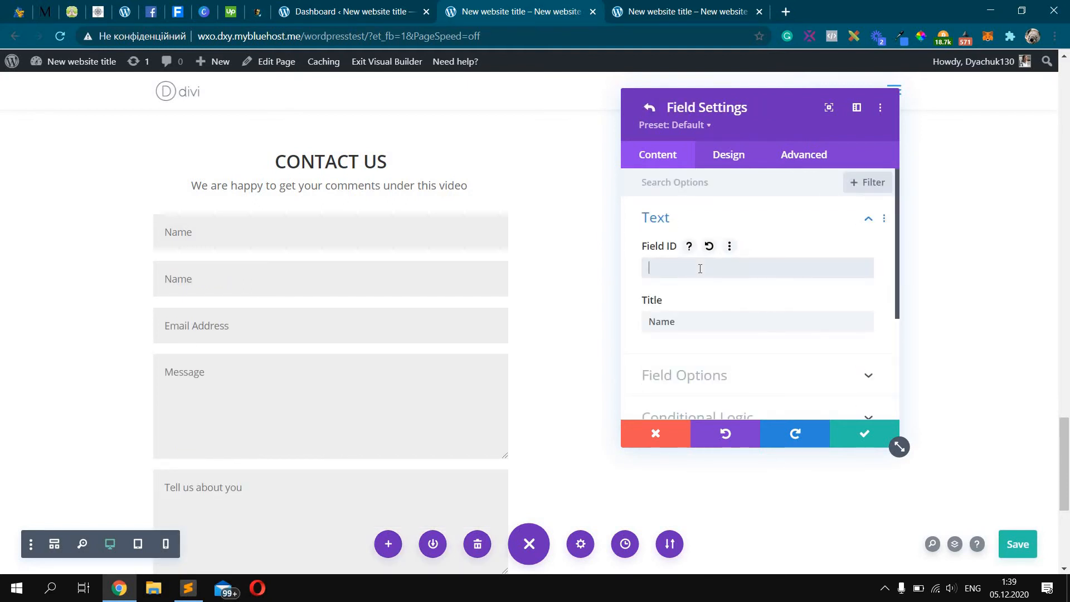
type("Last name")
key("ctrl+a")
key("ctrl+c")
left_click(691, 315)
key("ctrl+a")
key("ctrl+v")
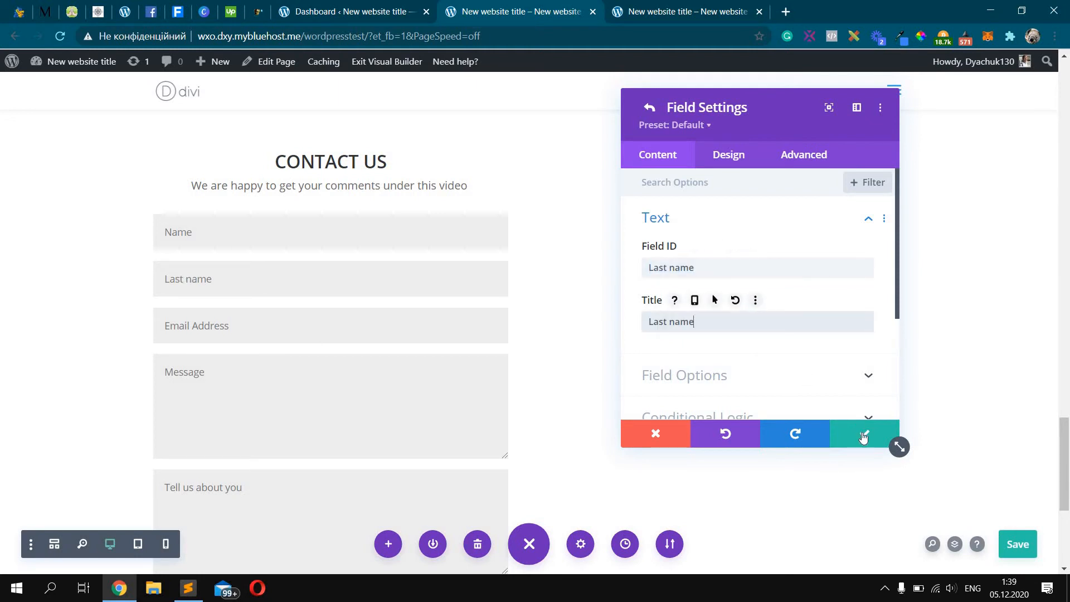
left_click(863, 439)
Rename the original Name field's ID and title to 'First name'
left_click(656, 231)
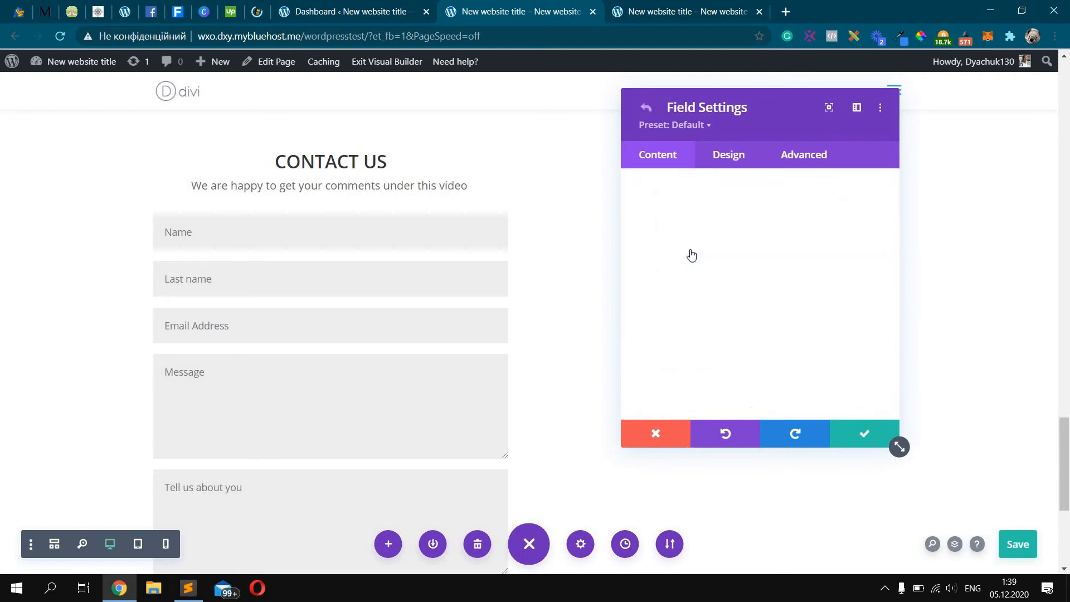
key("ctrl+a")
type("Fir")
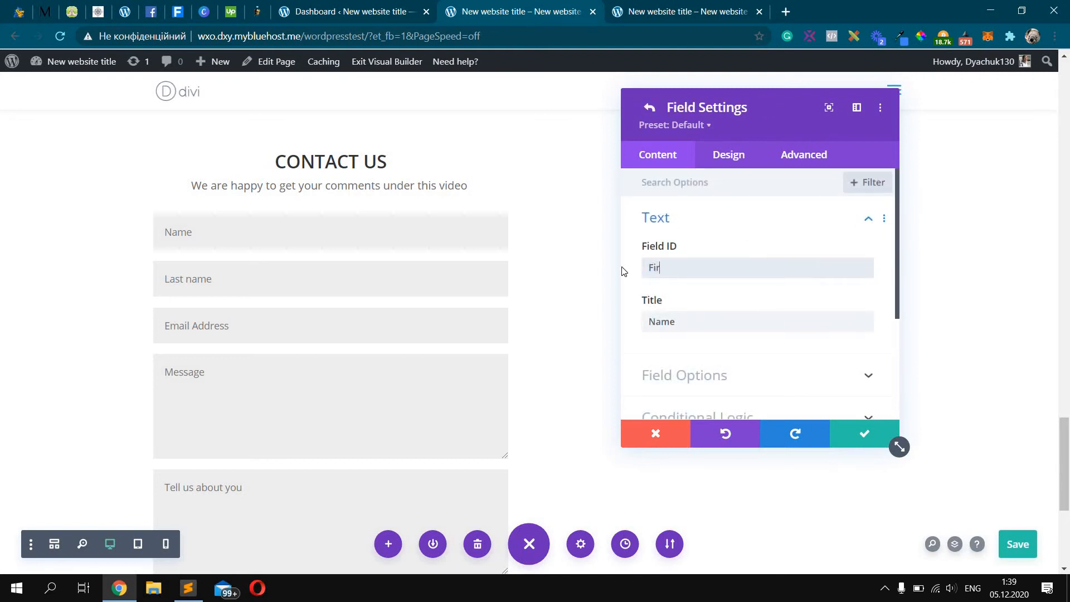
left_click(705, 321)
key("ctrl+a")
key("ctrl+v")
left_click(864, 433)
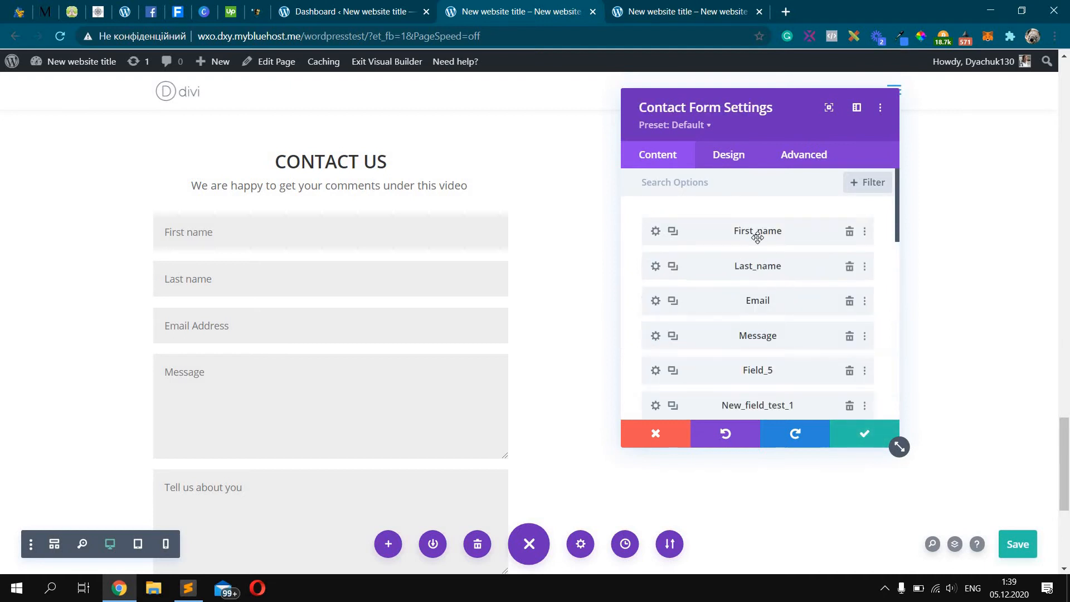
Try centre and right text alignment for the form, then keep it left-aligned
left_click(737, 169)
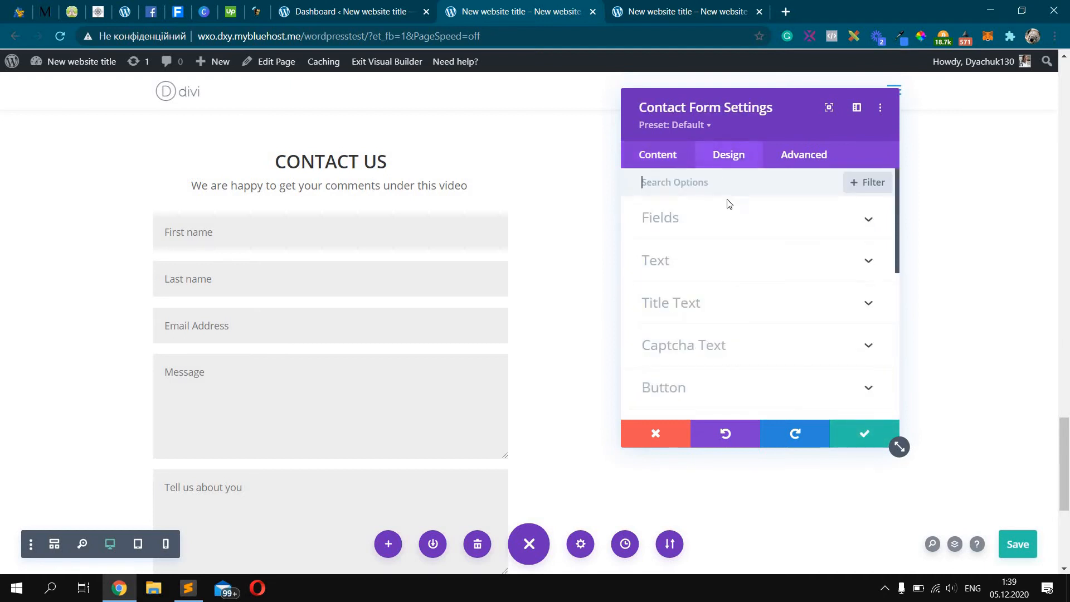
left_click(745, 259)
left_click(744, 248)
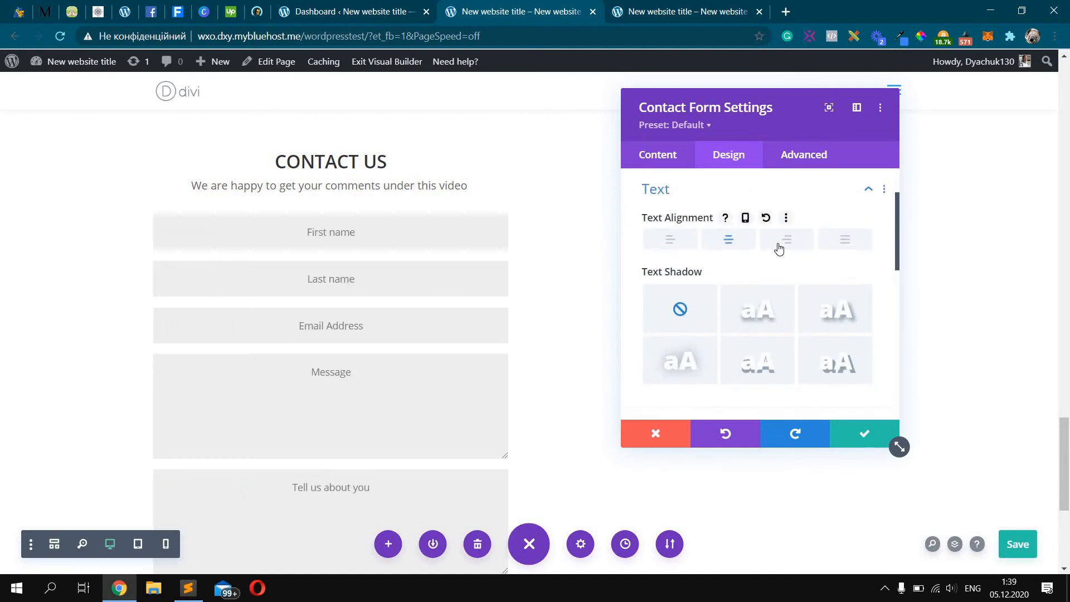
left_click(780, 245)
left_click(675, 249)
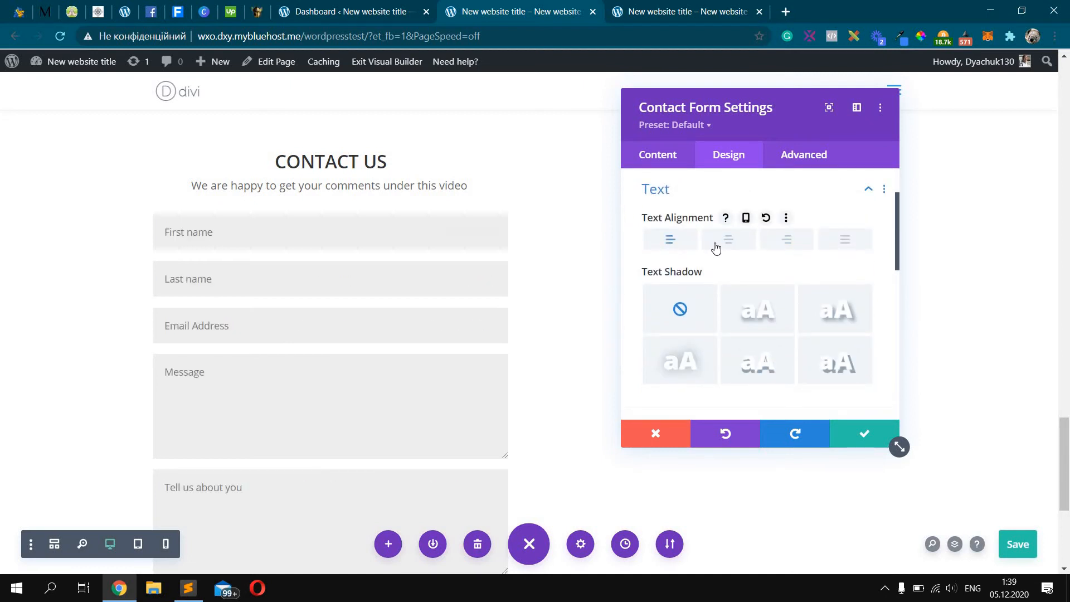
scroll(725, 279, "down", 3)
left_click(734, 296)
scroll(730, 287, "down", 6)
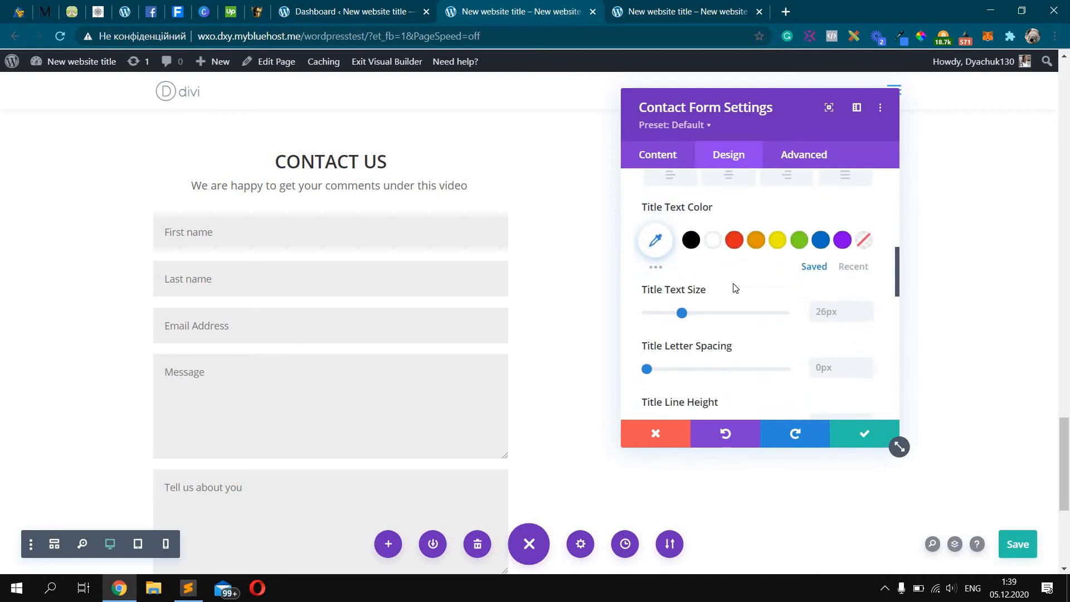
scroll(759, 286, "down", 6)
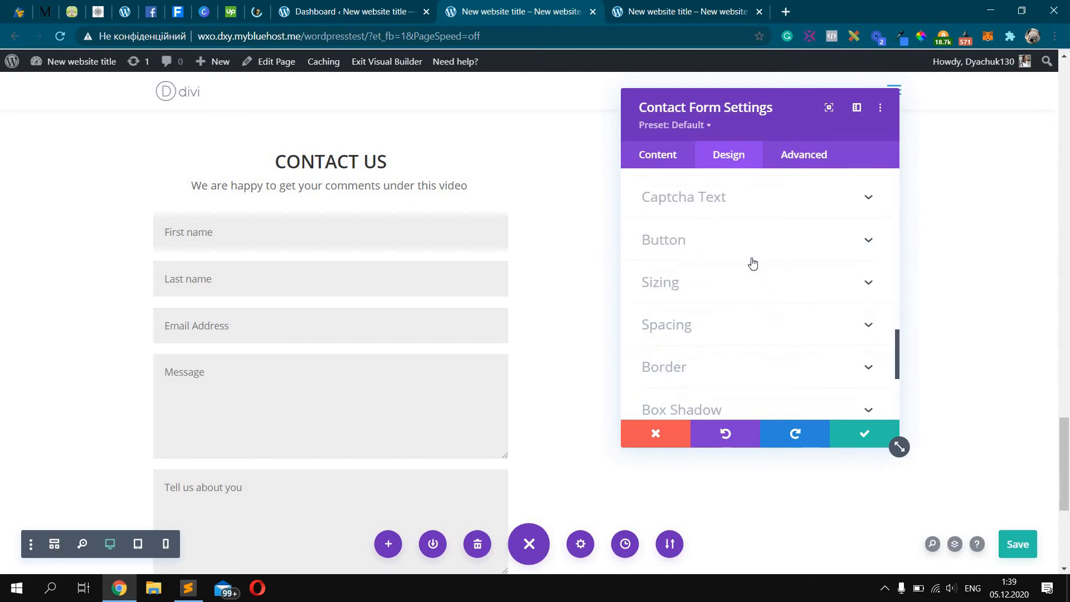
scroll(572, 245, "down", 4)
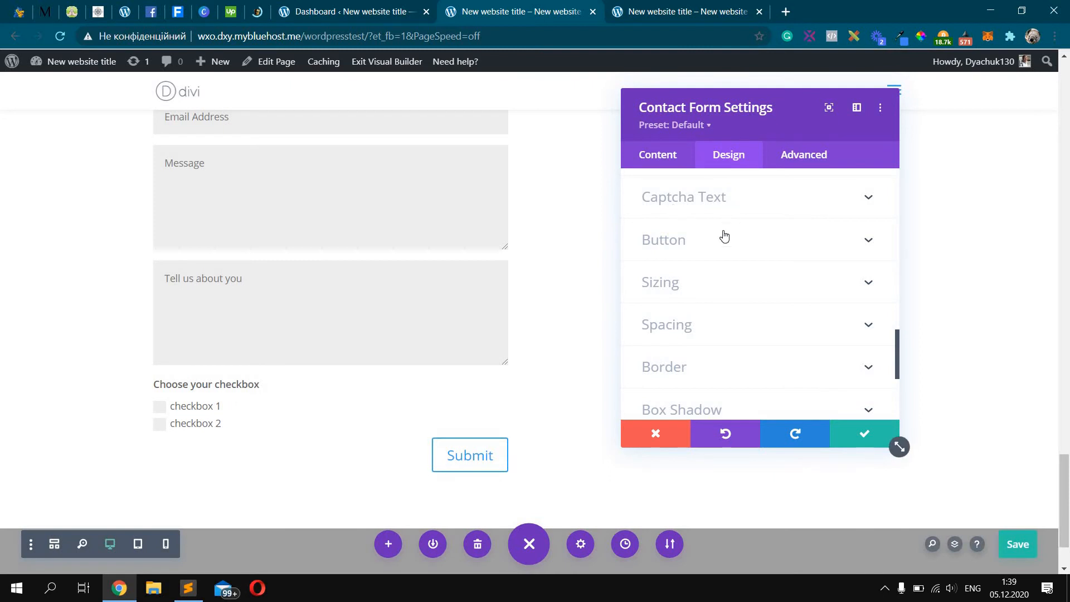
Enable custom Submit button styles with white text on a dark #1c1c1c background
left_click(706, 249)
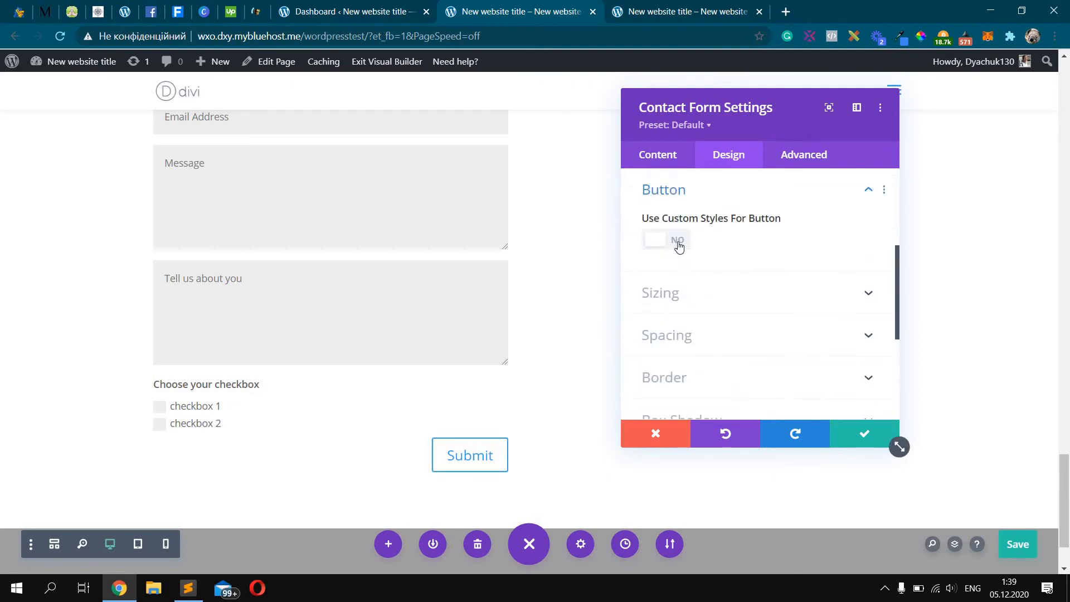
left_click(670, 241)
scroll(752, 268, "down", 1)
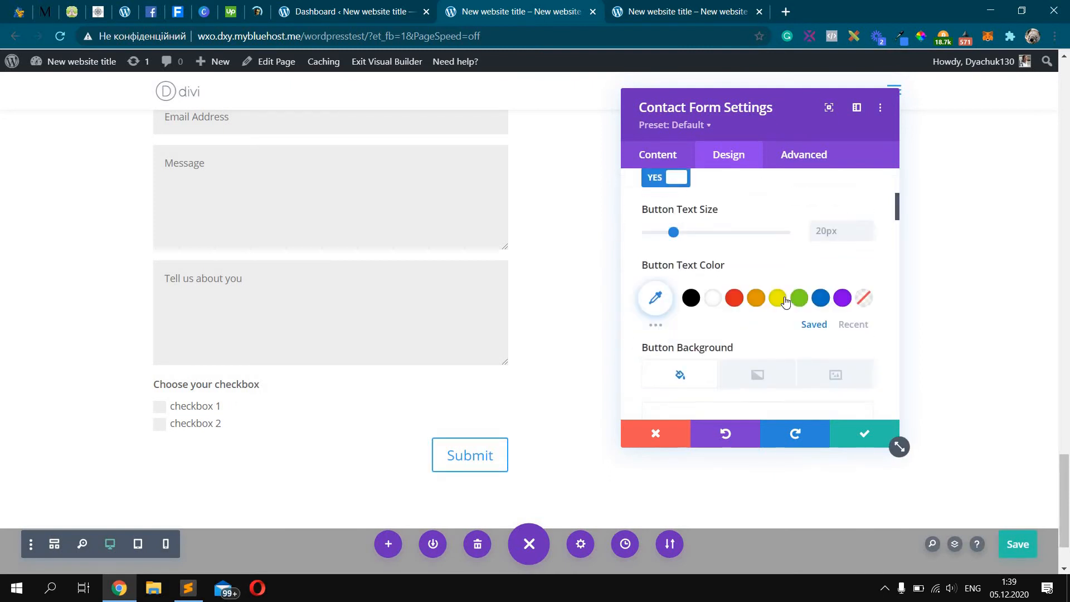
left_click(691, 291)
scroll(754, 321, "down", 3)
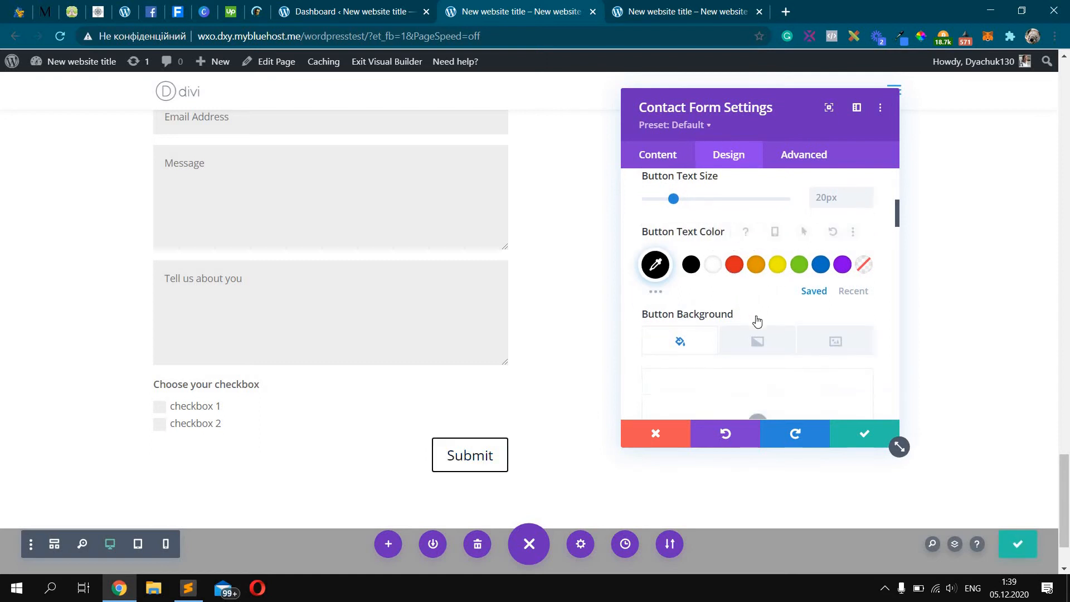
left_click(757, 312)
left_click(651, 375)
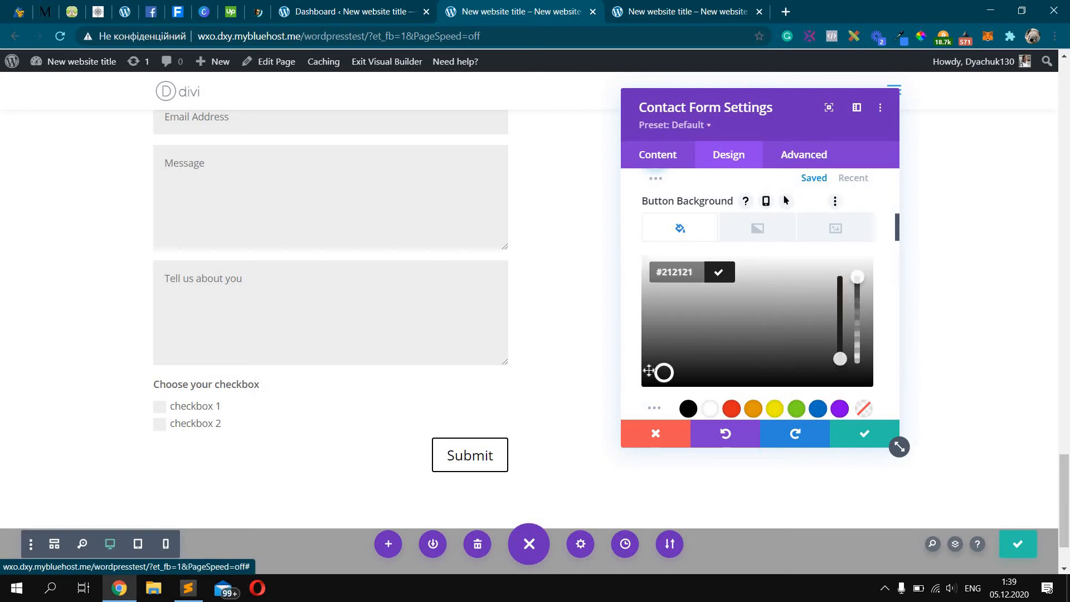
scroll(703, 256, "up", 2)
left_click(713, 221)
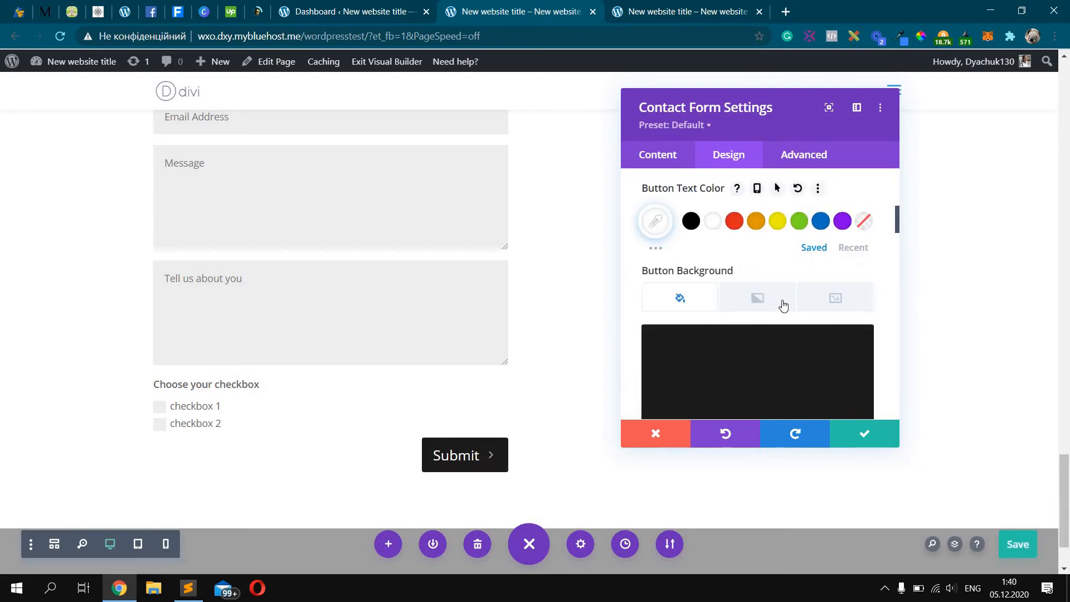
Remove the Submit button's arrow icon and set its border width to 0px
scroll(874, 278, "down", 4)
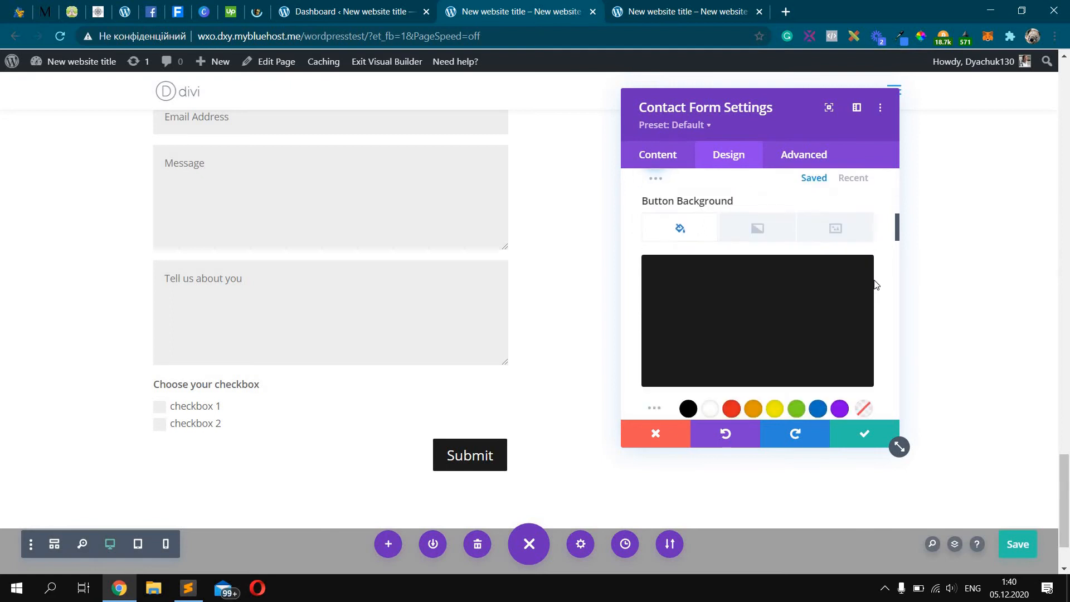
scroll(874, 284, "down", 2)
scroll(874, 284, "down", 5)
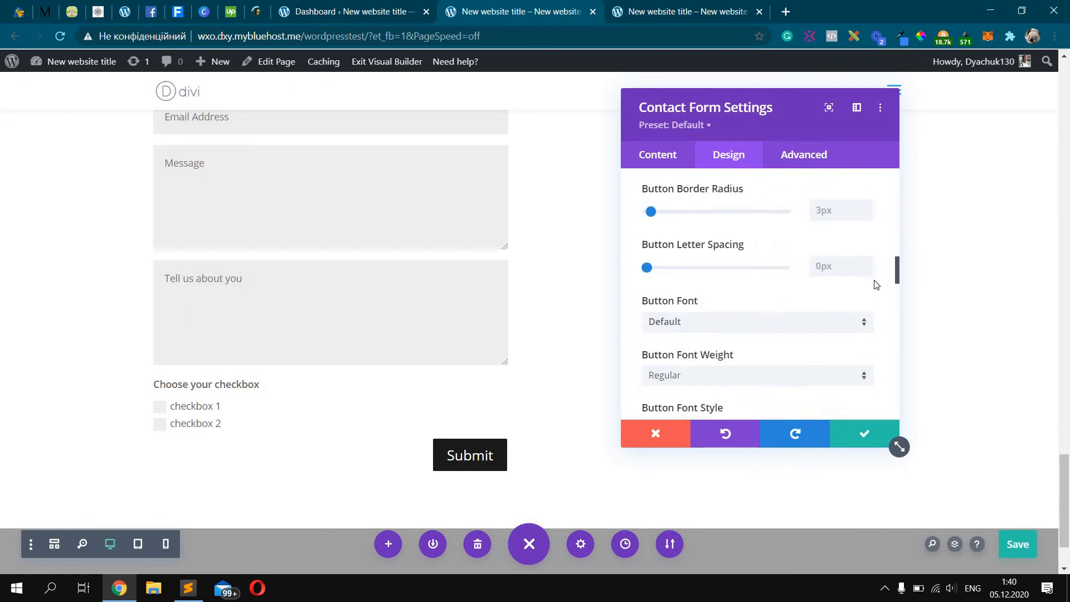
scroll(876, 285, "down", 1)
scroll(824, 282, "down", 2)
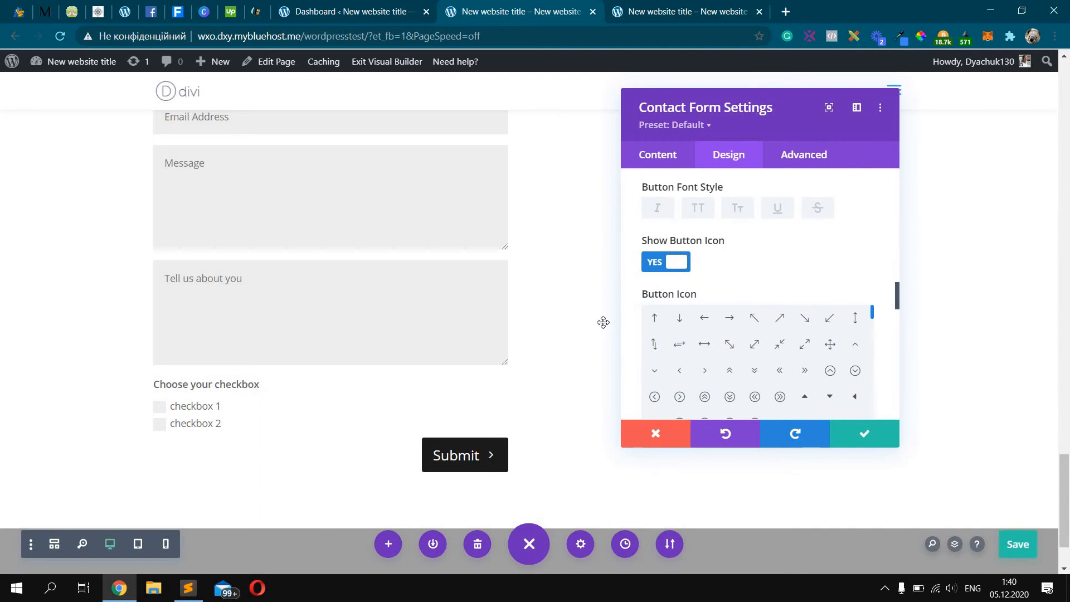
left_click(669, 273)
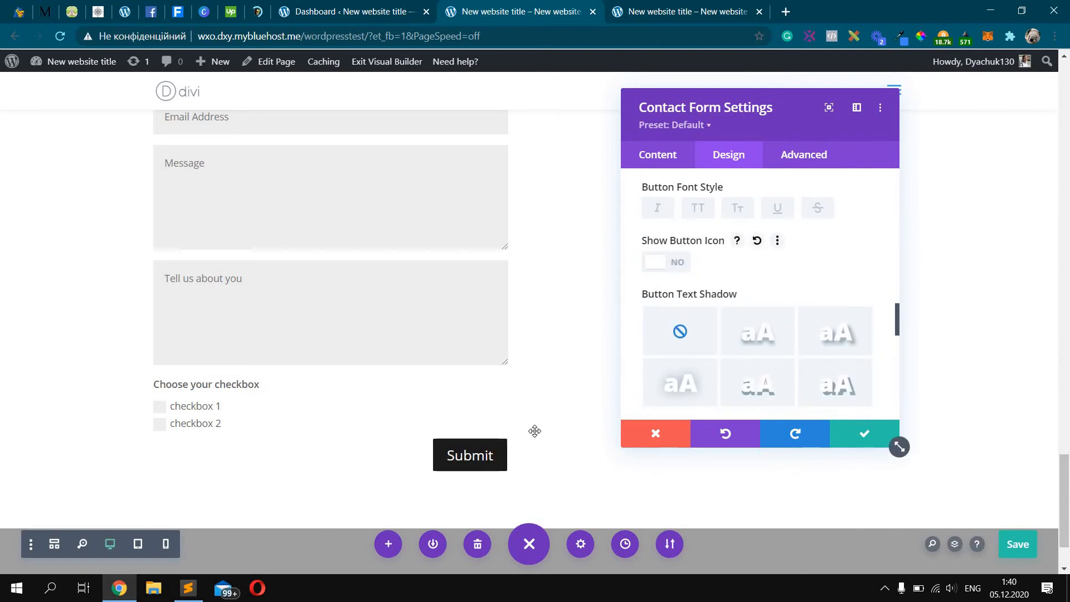
scroll(807, 268, "up", 4)
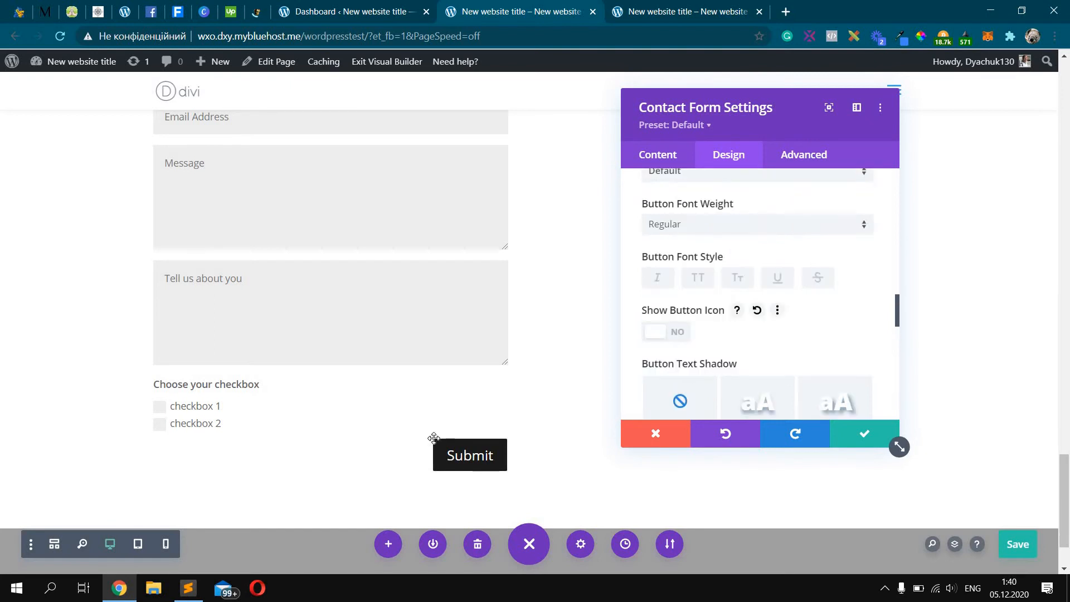
scroll(812, 310, "up", 5)
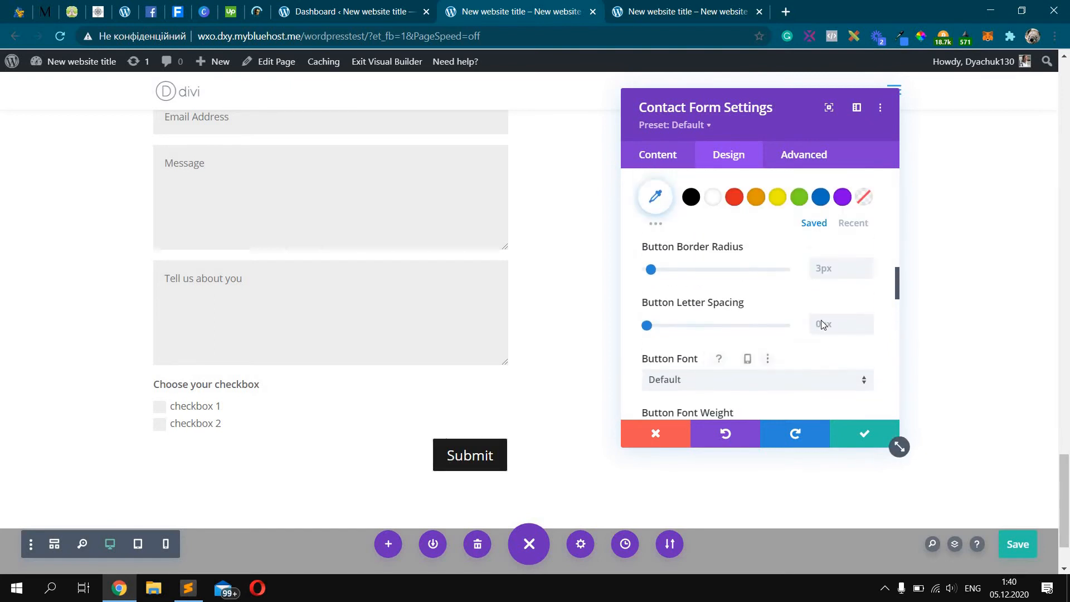
scroll(724, 346, "down", 2)
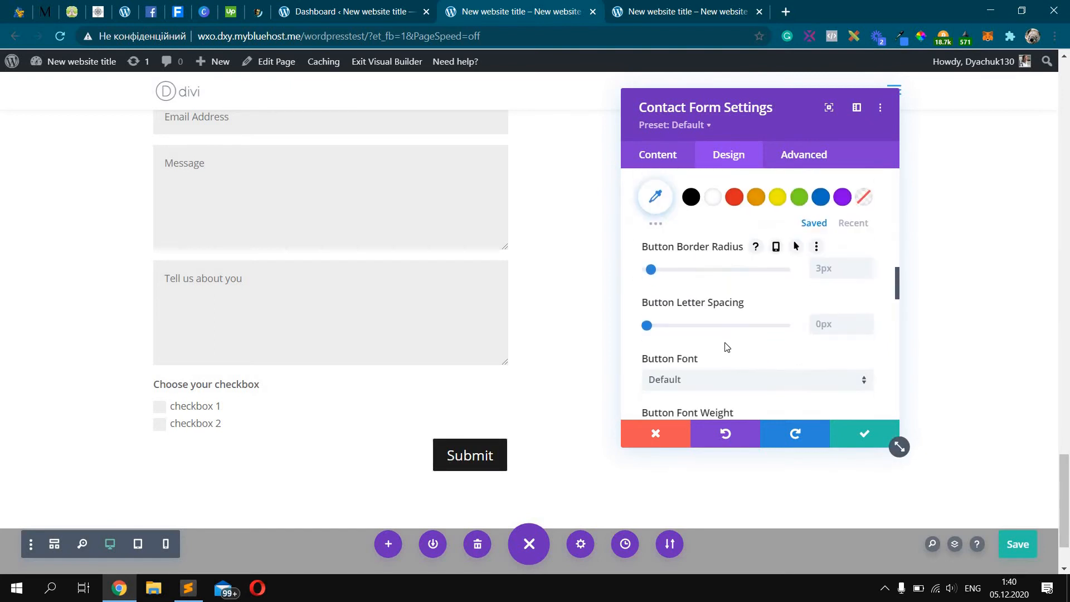
scroll(703, 312, "up", 4)
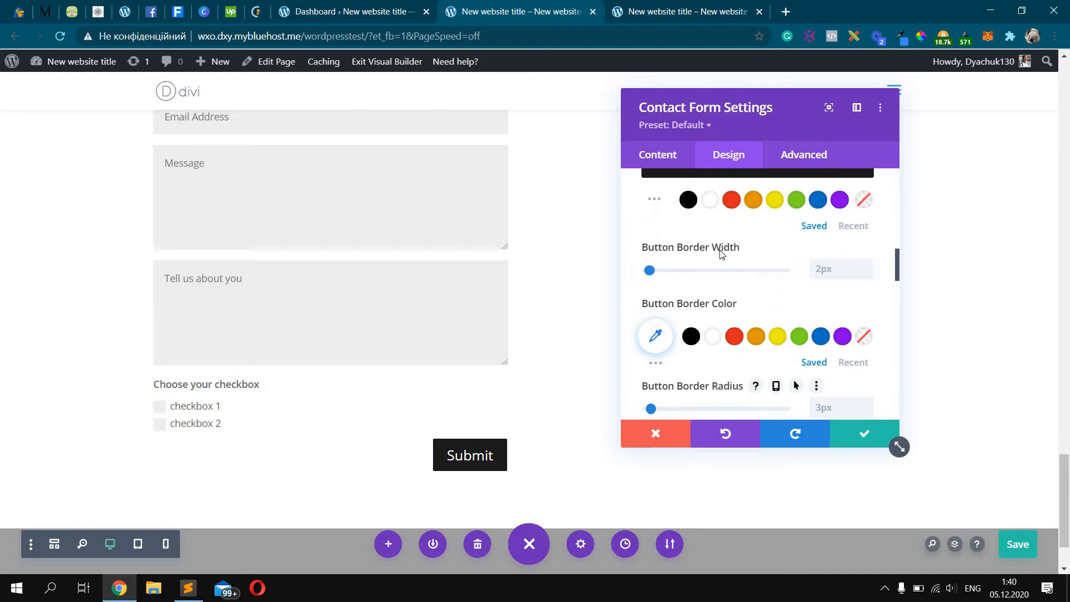
type("0")
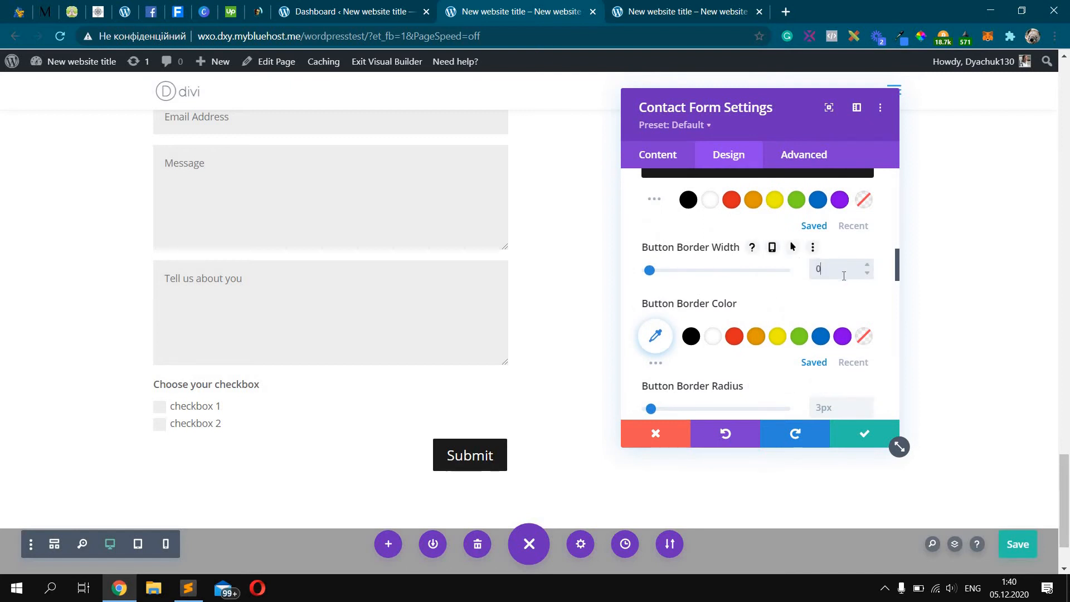
left_click(530, 420)
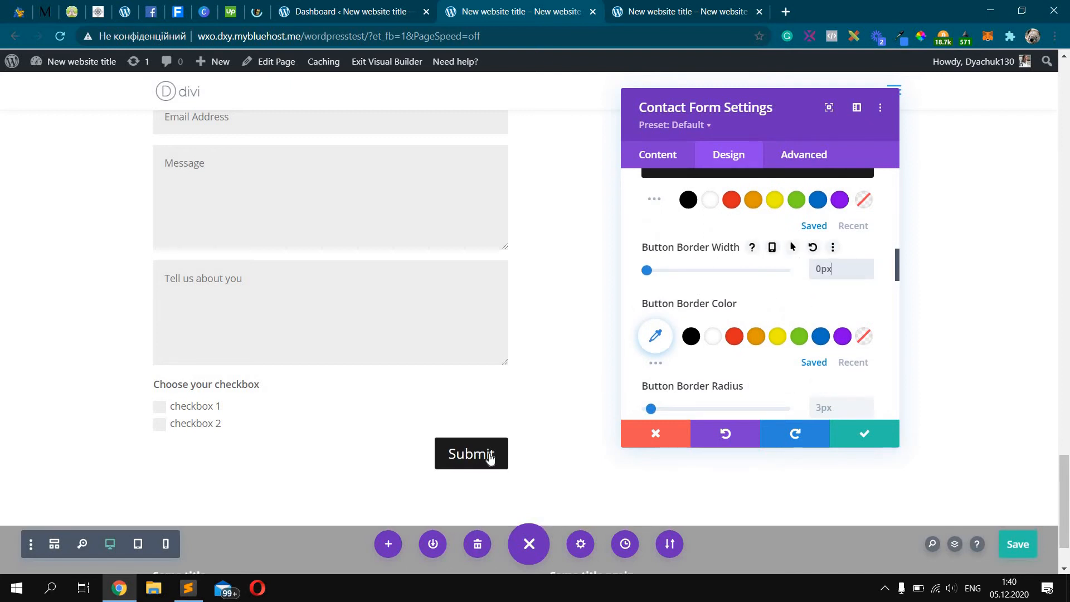
Set the button's hover background after trying dark grey, make the button black, and save
scroll(826, 255, "up", 5)
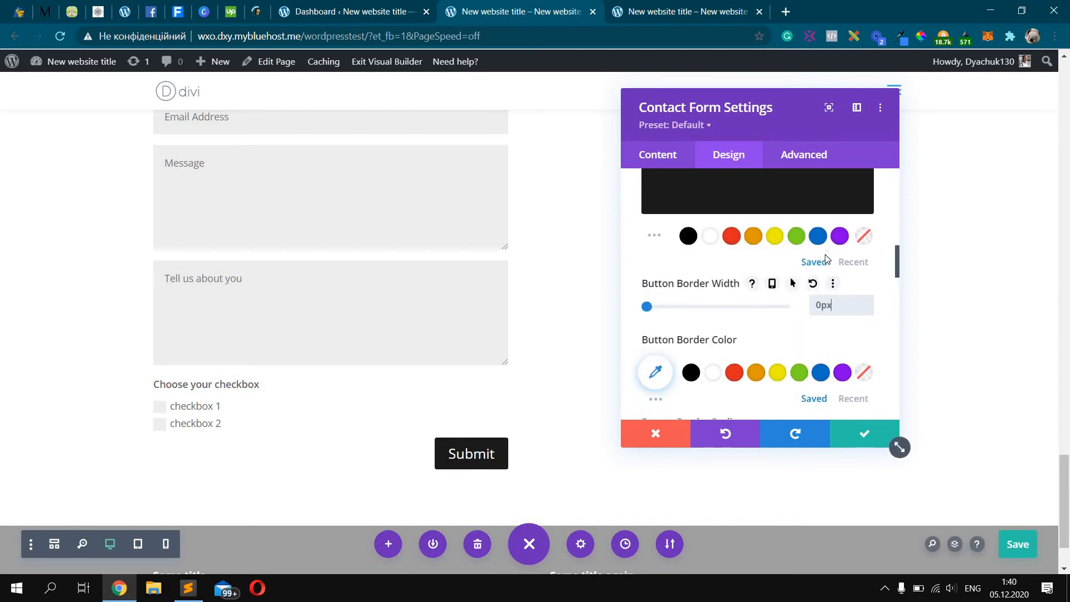
left_click(786, 271)
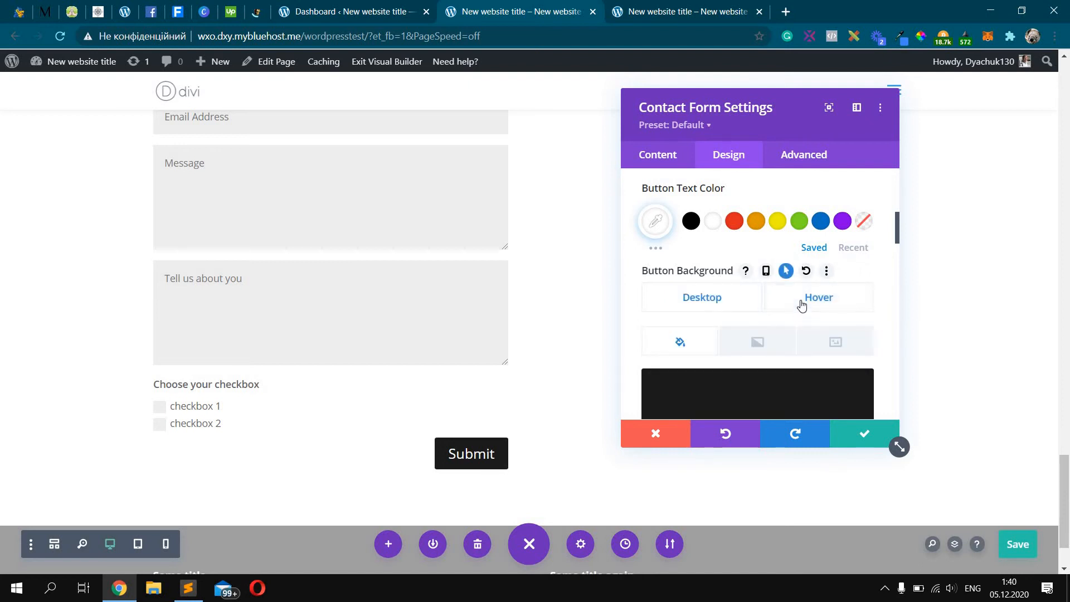
left_click(800, 306)
scroll(791, 309, "down", 1)
scroll(764, 308, "down", 1)
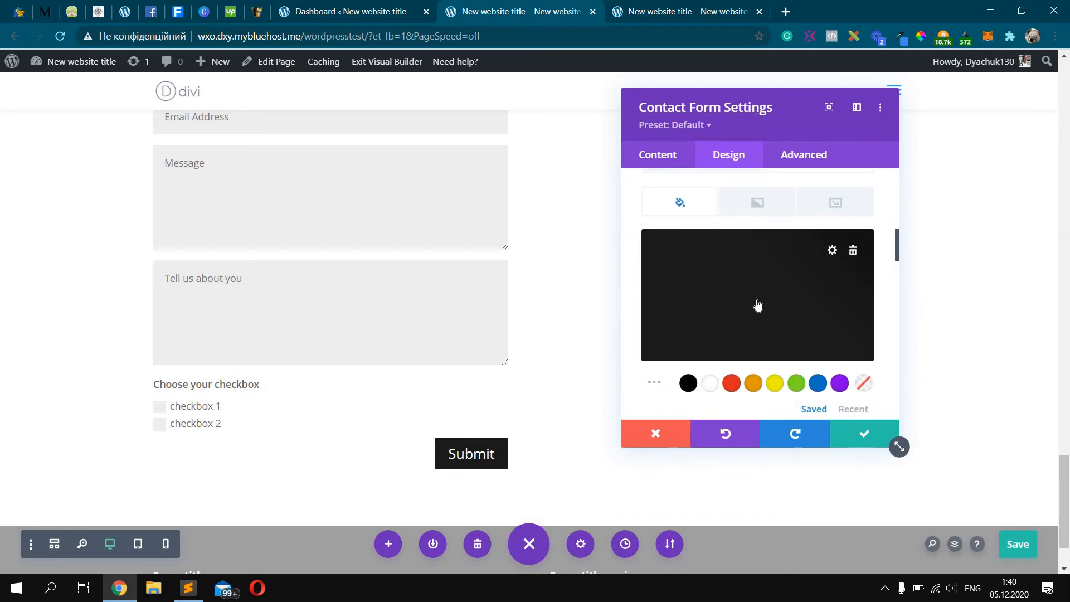
left_click(758, 305)
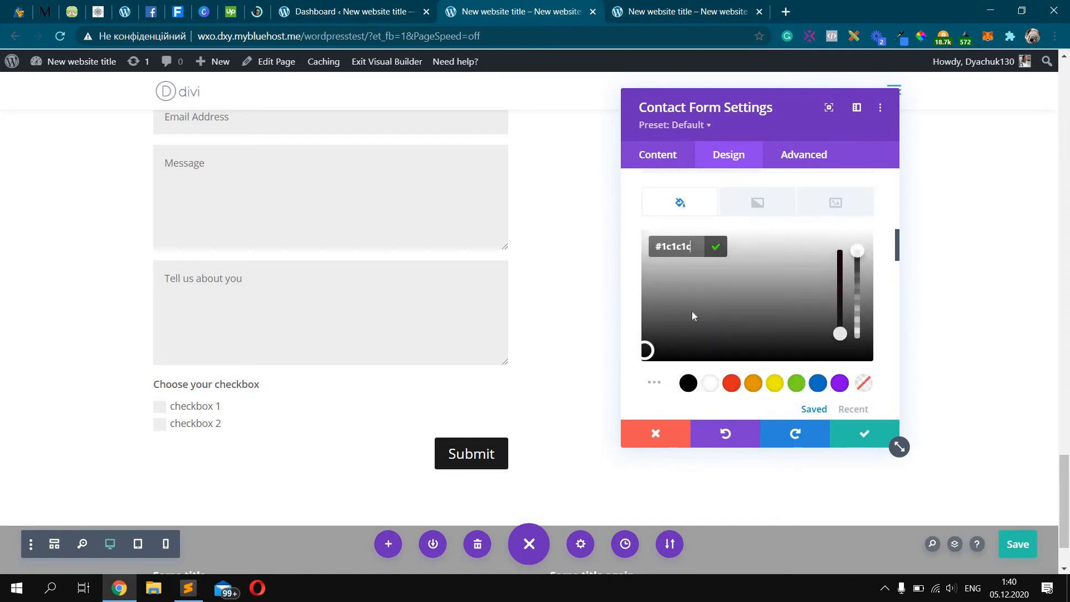
left_click_drag(782, 254, 810, 245)
left_click(770, 332)
left_click(747, 332)
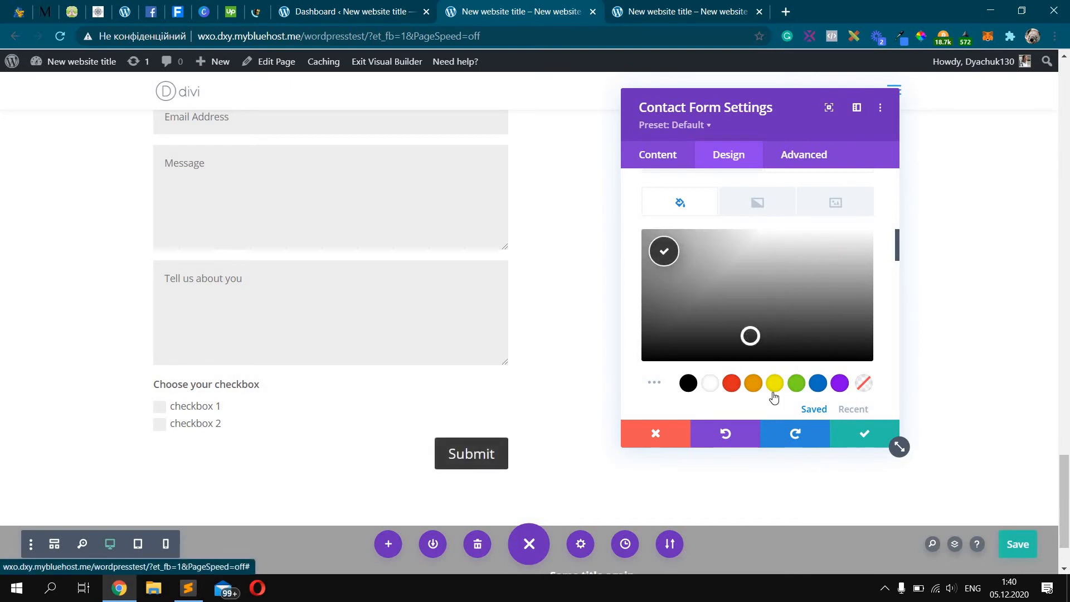
left_click(862, 434)
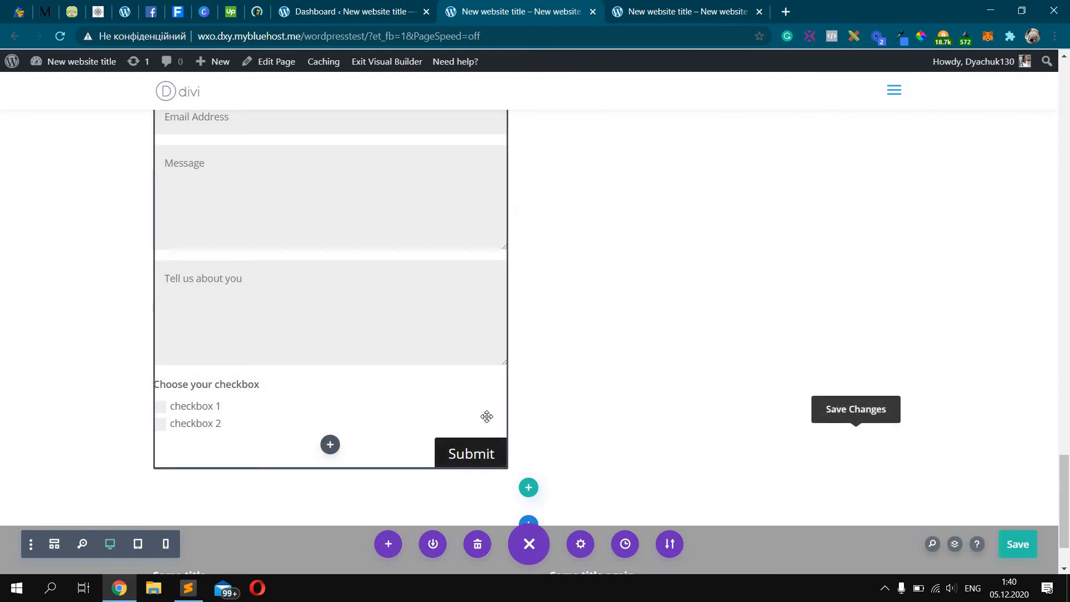
Open the contact form settings and trash a field, undoing the accidental Message deletion
scroll(540, 315, "up", 4)
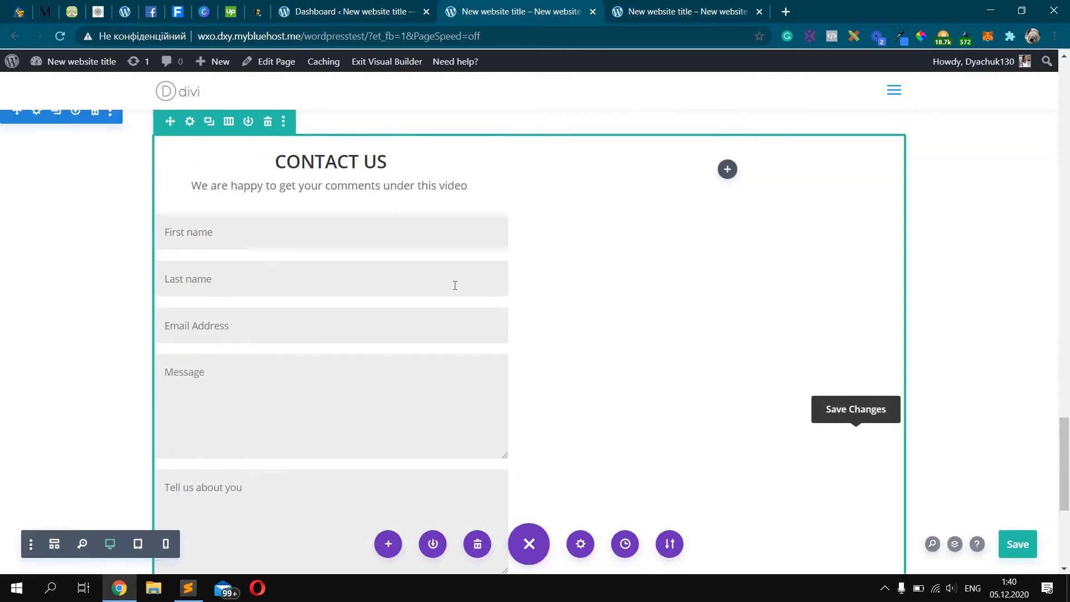
scroll(455, 286, "down", 2)
scroll(454, 285, "down", 1)
scroll(356, 260, "up", 4)
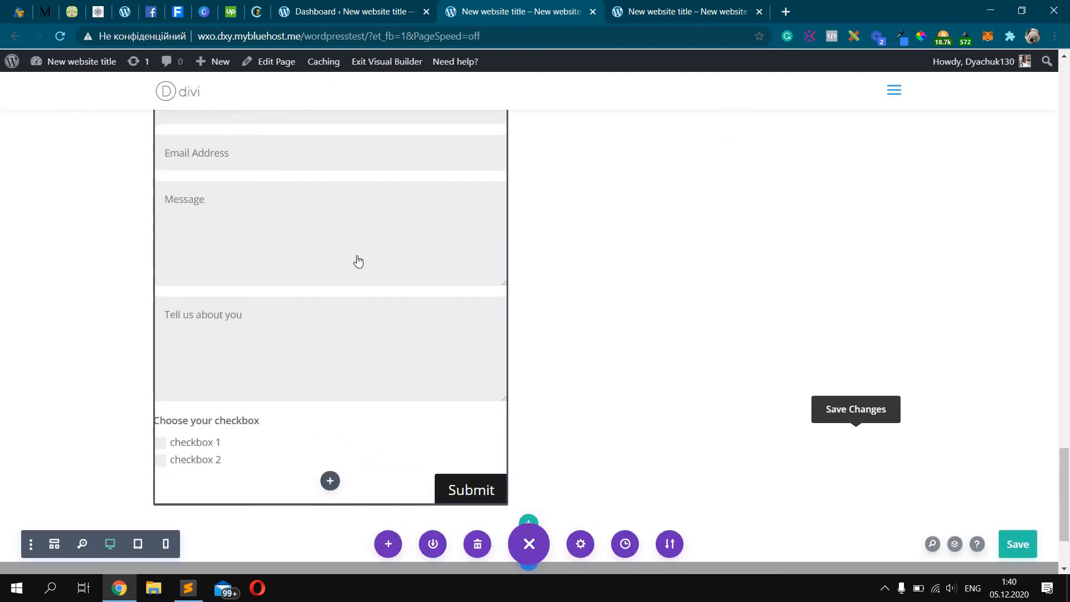
left_click(304, 249)
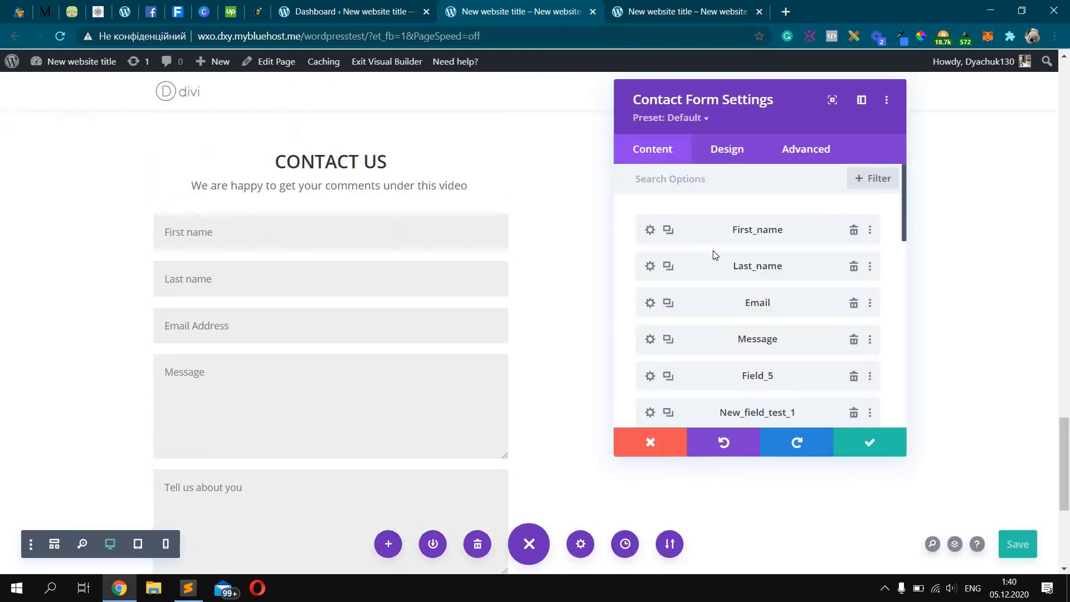
scroll(841, 301, "down", 2)
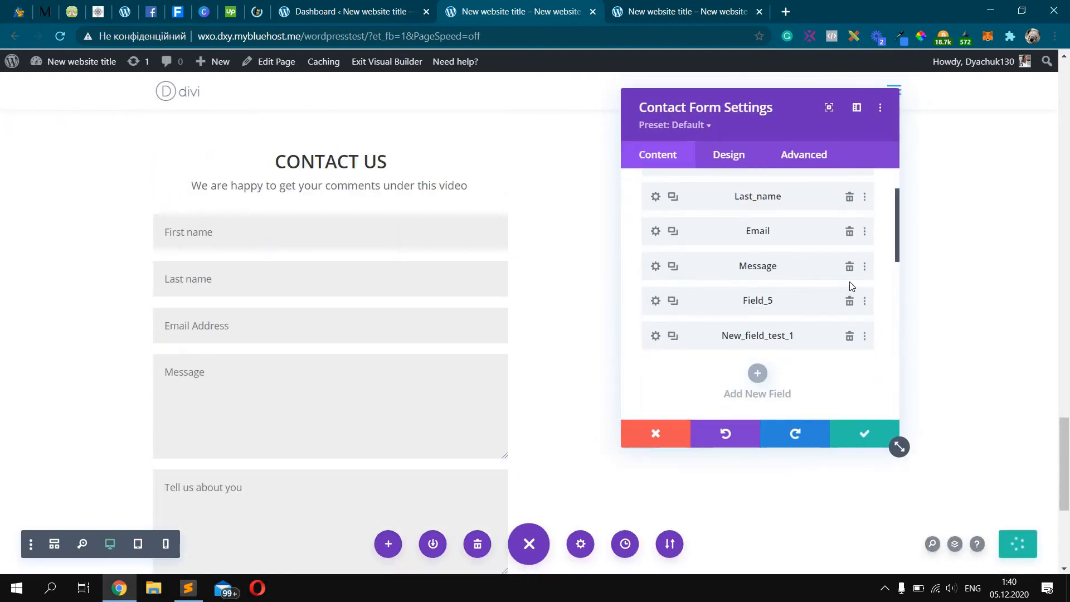
left_click(849, 300)
left_click(849, 274)
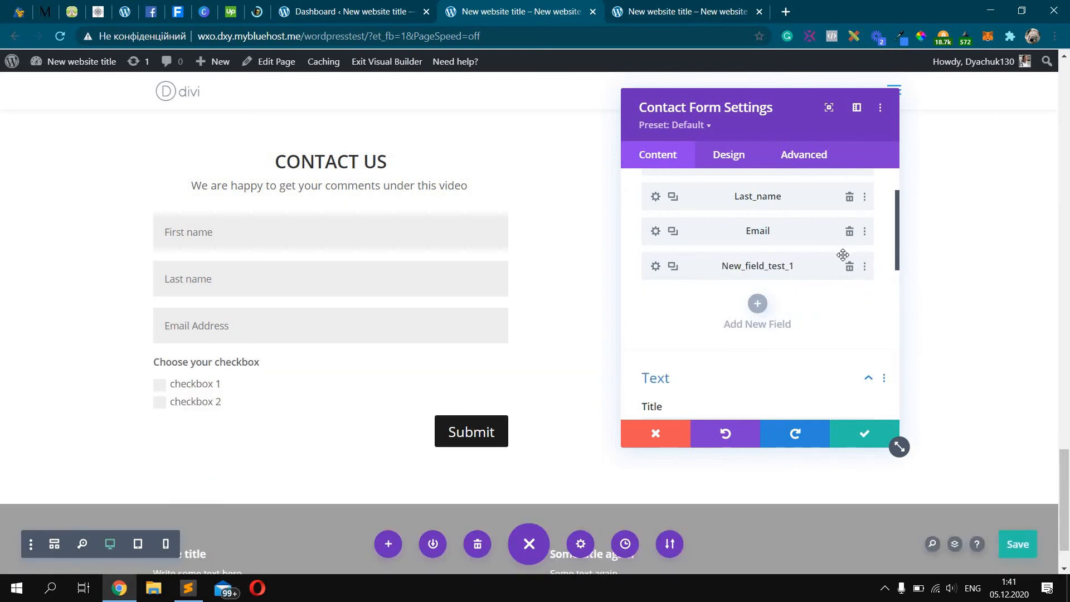
key("ctrl+z")
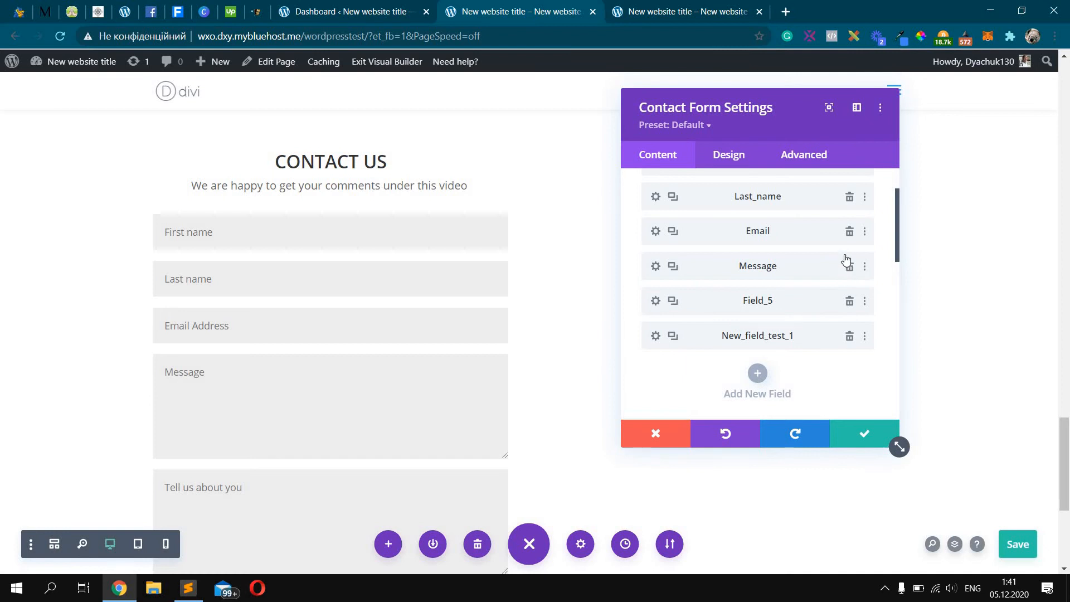
Delete the Email and 'Tell us about you' fields and save the form settings
left_click(849, 232)
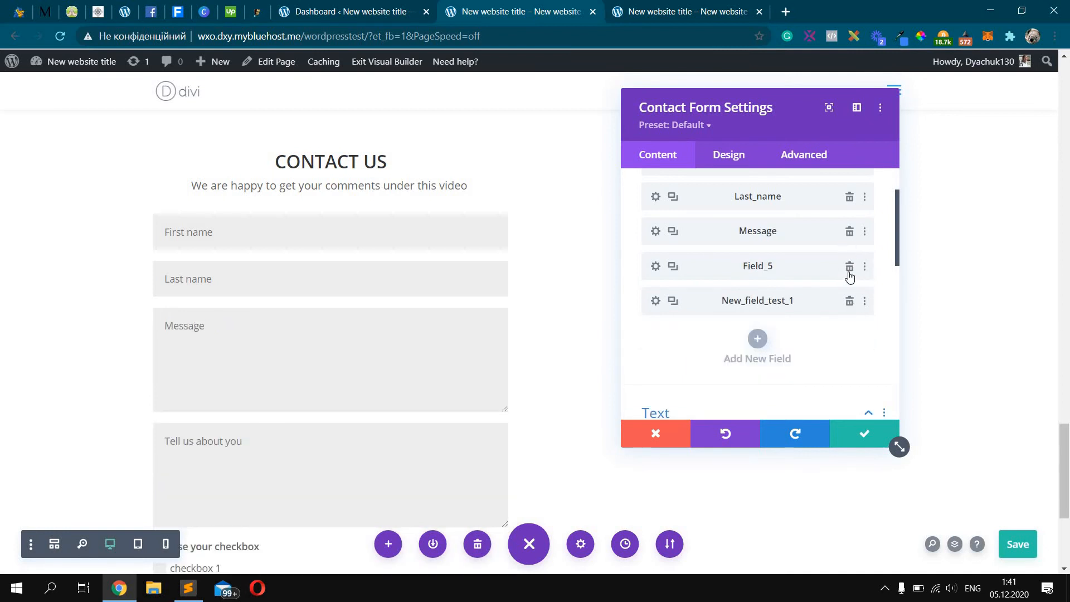
scroll(851, 302, "up", 2)
left_click(849, 336)
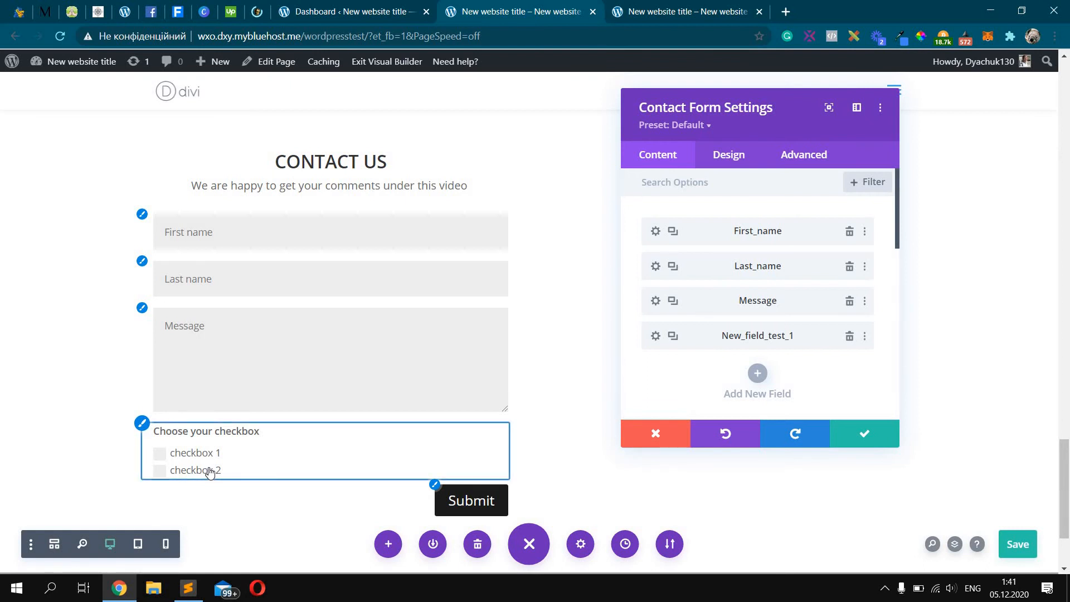
left_click(851, 433)
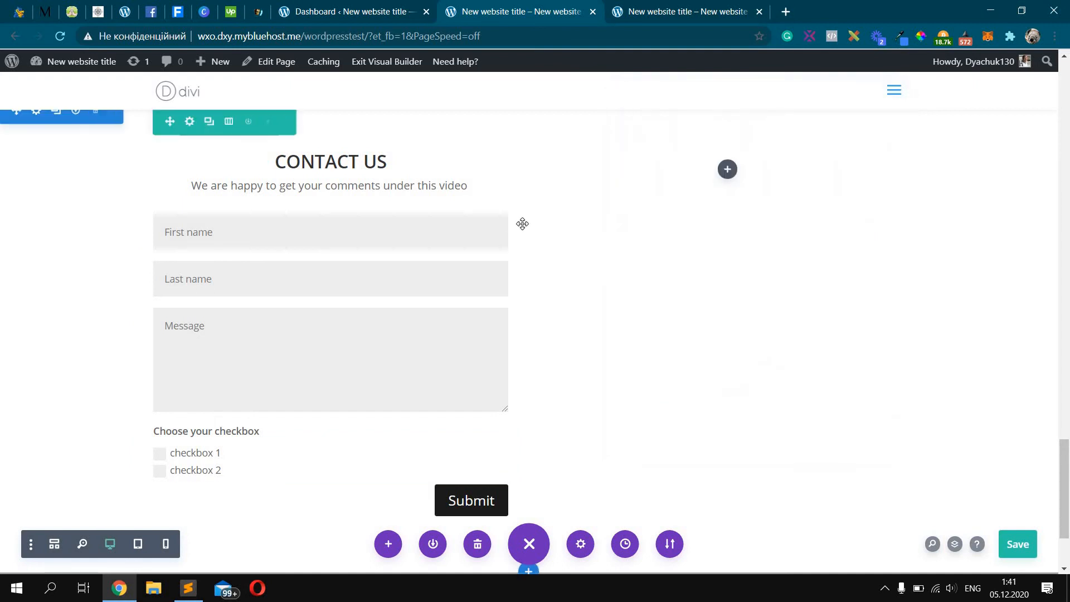
Add a Text module to the right column beside the contact form
left_click(727, 169)
left_click(705, 280)
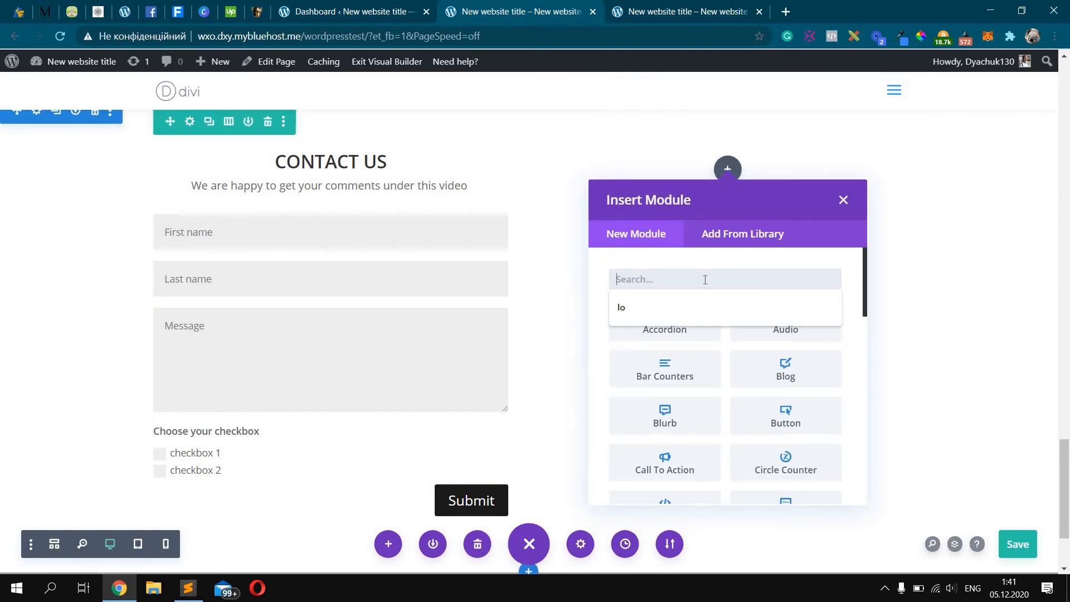
type("text")
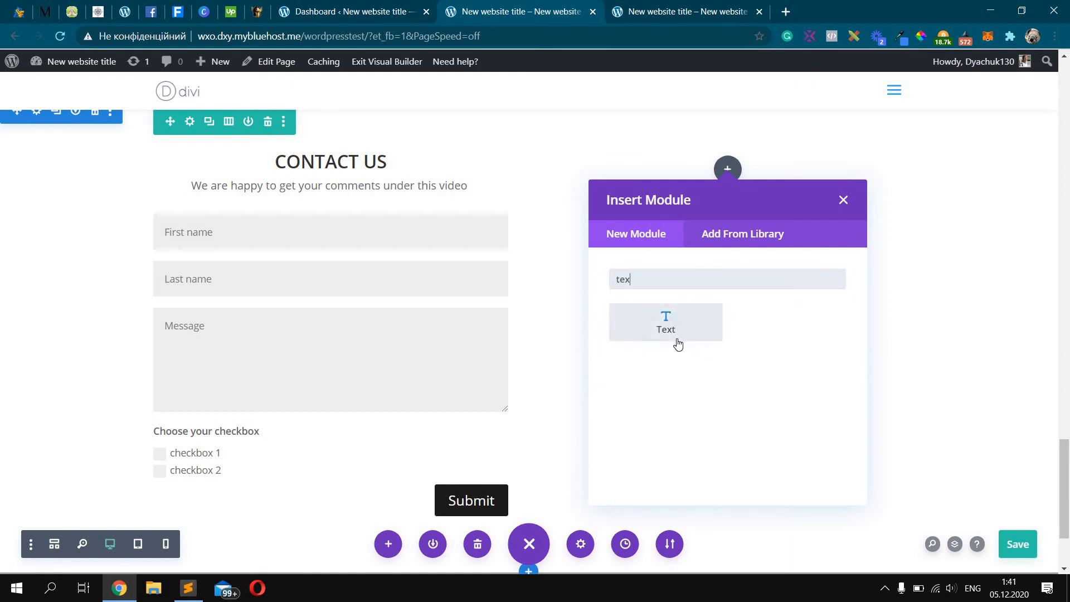
left_click(702, 337)
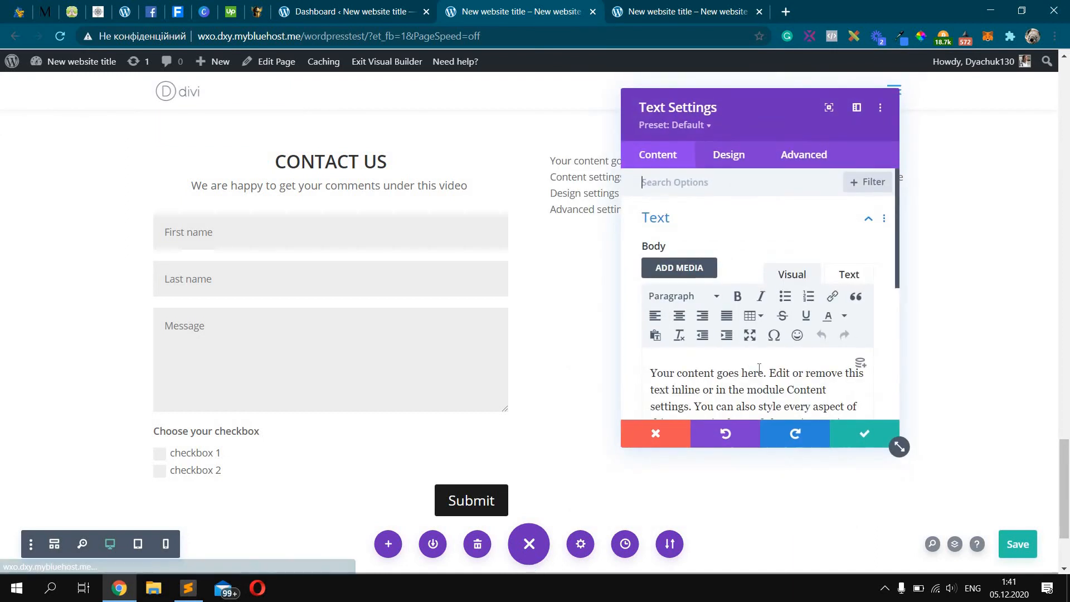
Replace the text with phone, email and 'Location: we can leave everywhere!' lines, then save
left_click(759, 368)
key("ctrl+a")
type("Phone")
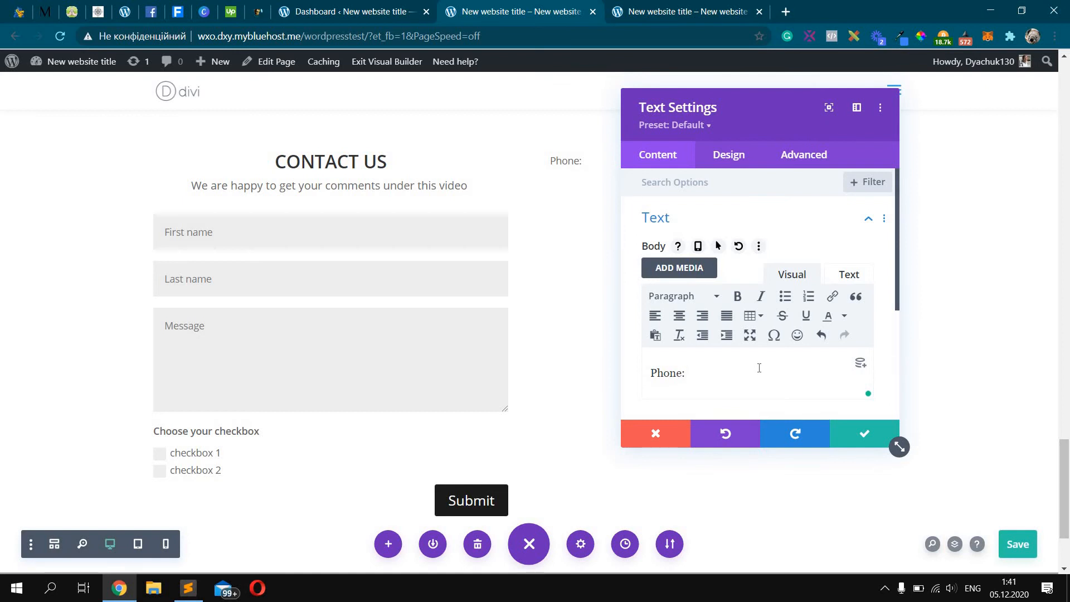
type(": 120202020")
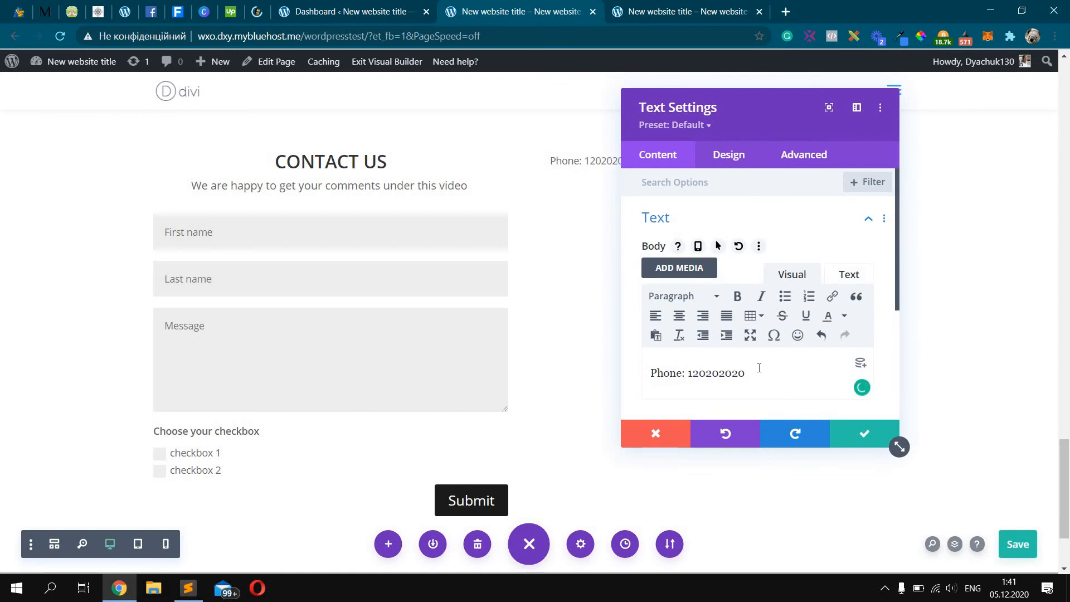
key("Return")
type("Email: emai")
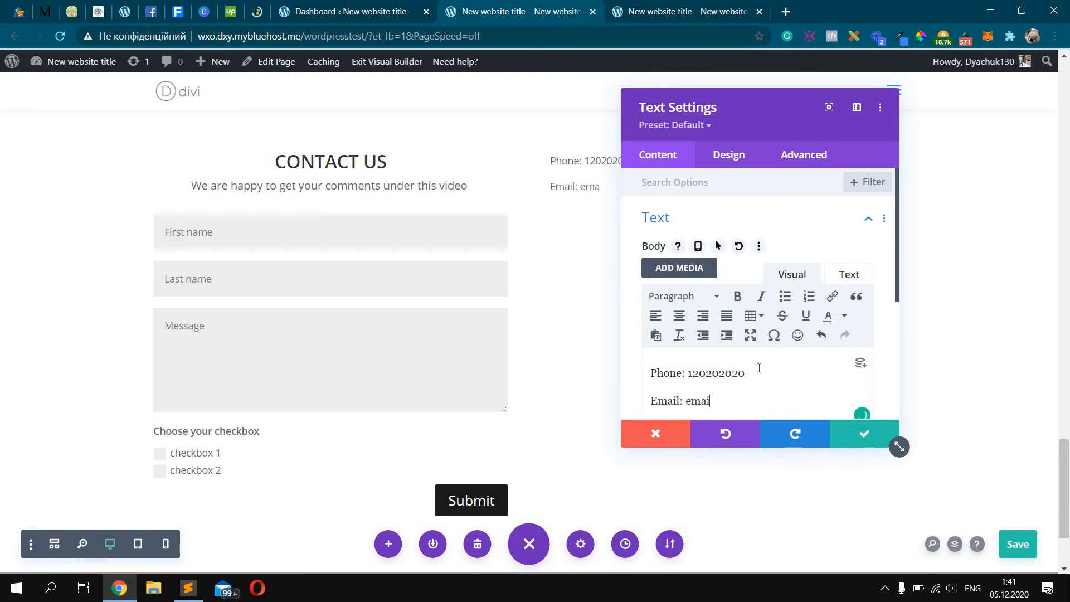
type("l@email.com")
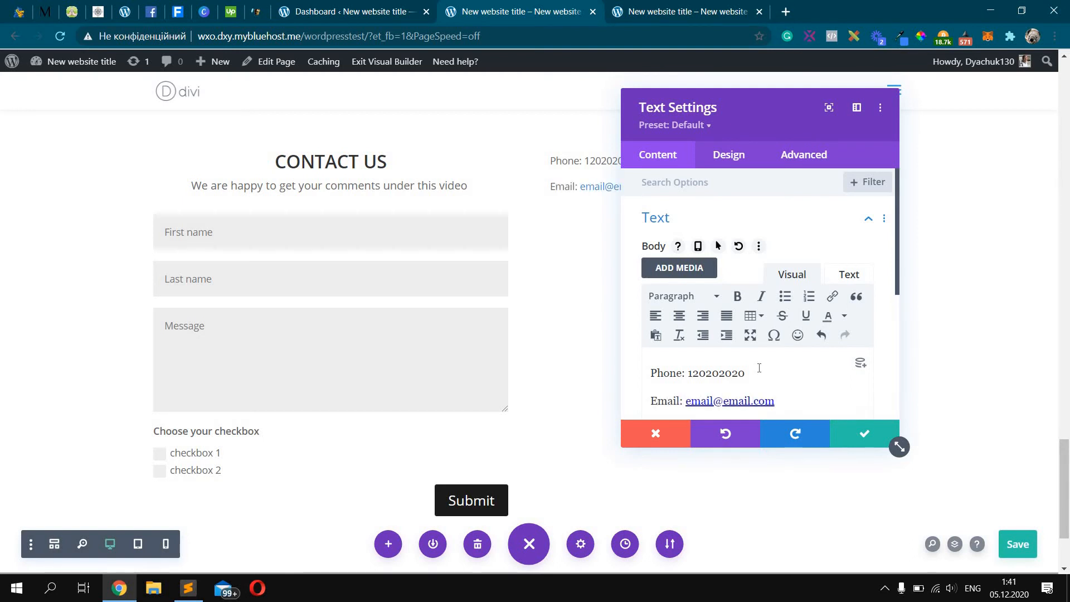
key("Return")
type("Locatio")
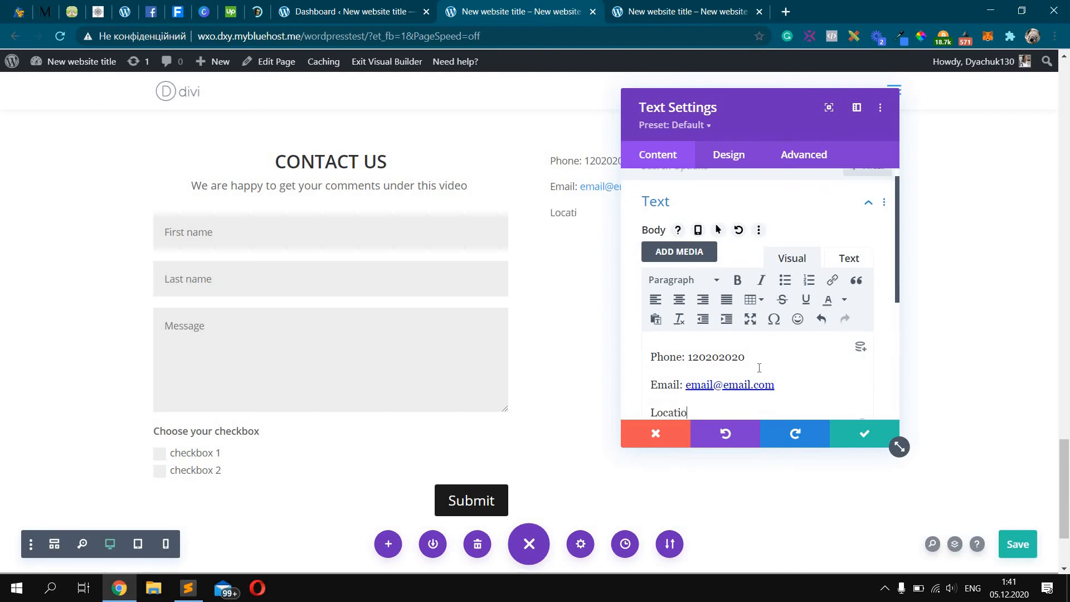
type("n: we can leave")
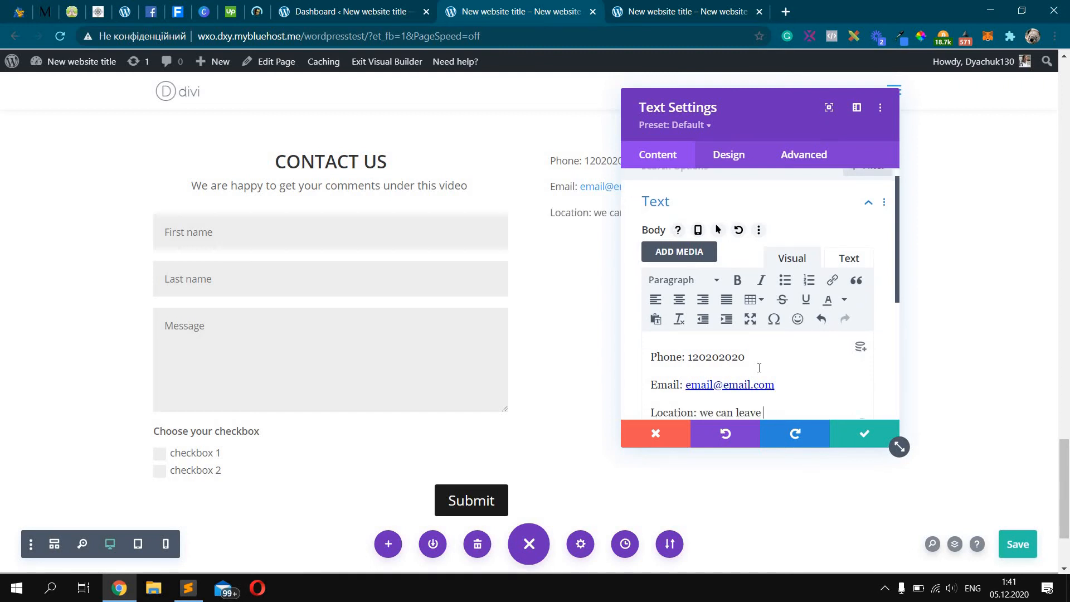
type(" everyth")
left_click_drag(750, 110, 864, 128)
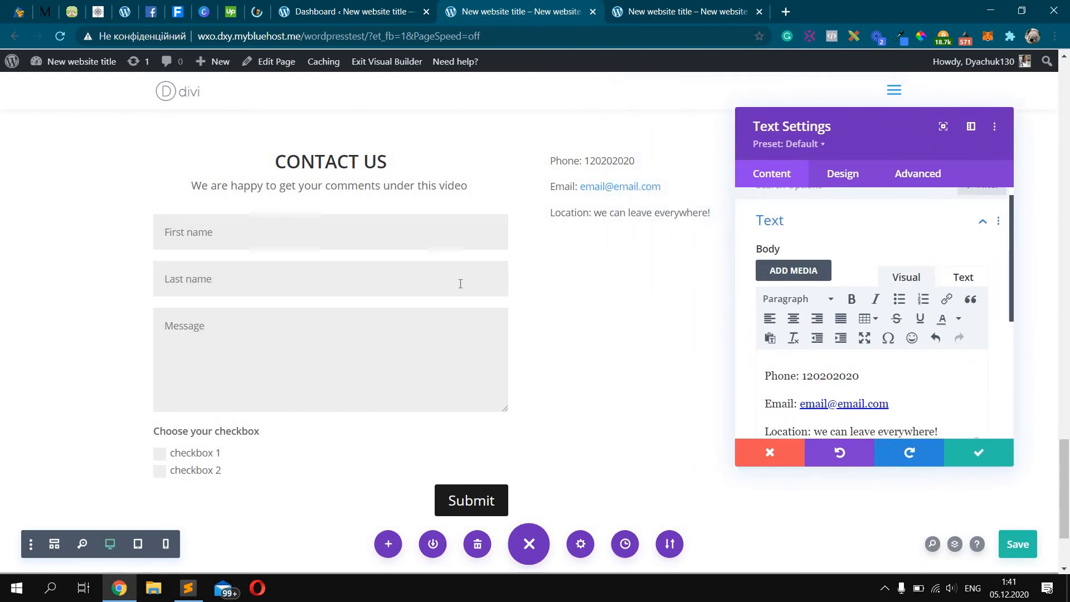
key("ctrl+s")
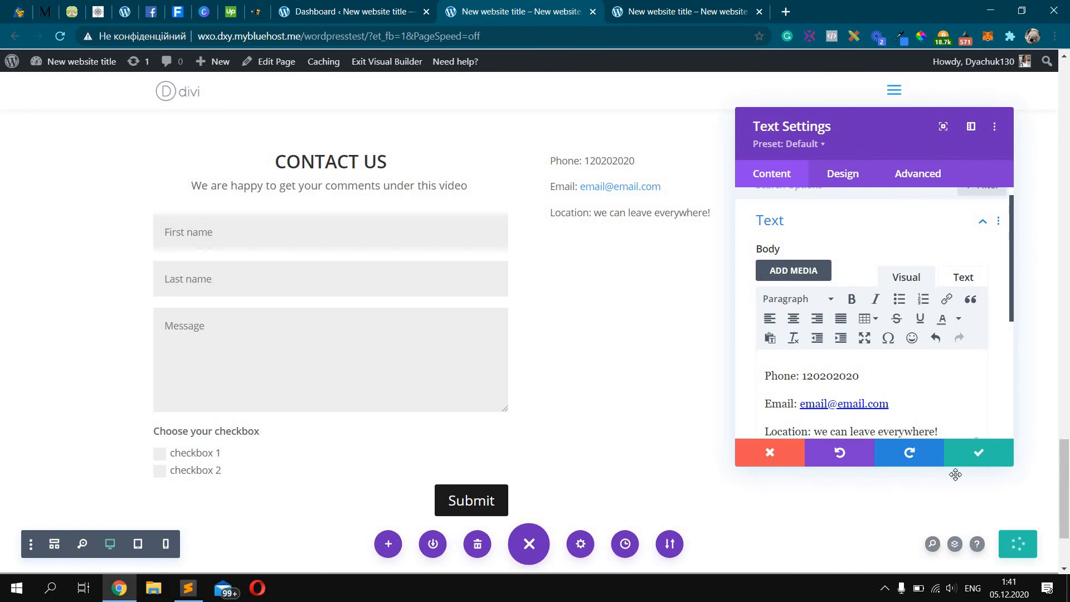
left_click(982, 461)
Search 'google map' in a new browser tab and open Google Maps
left_click(785, 11)
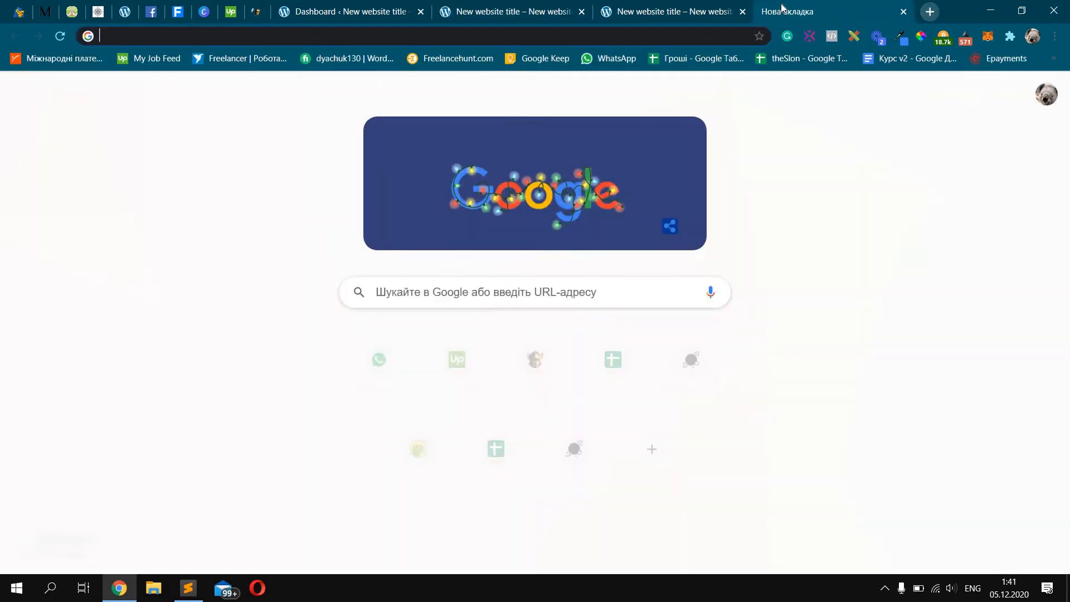
type("google map")
key("Return")
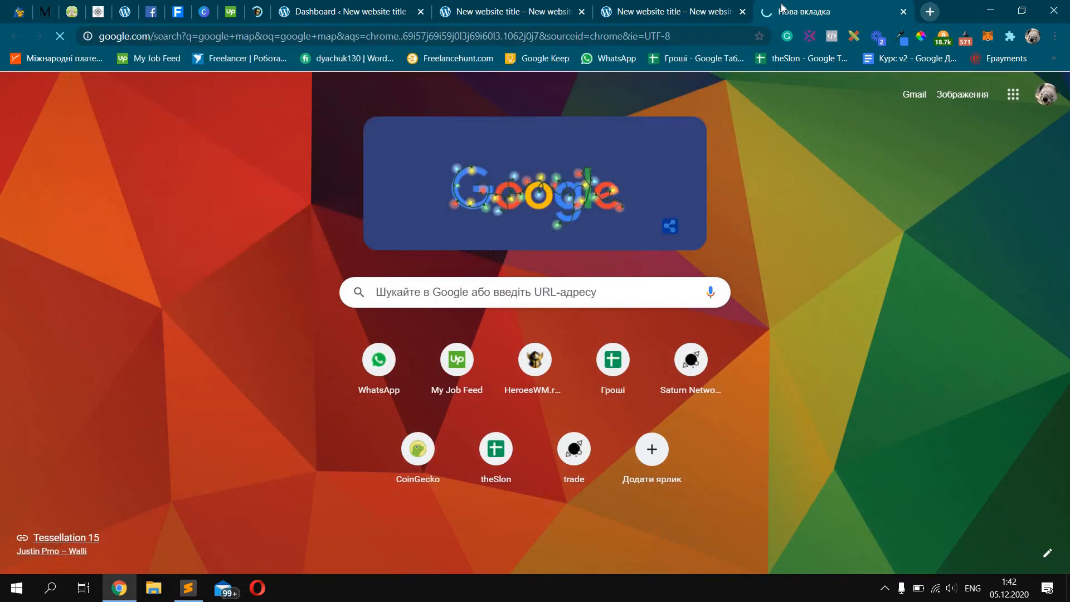
left_click(206, 193)
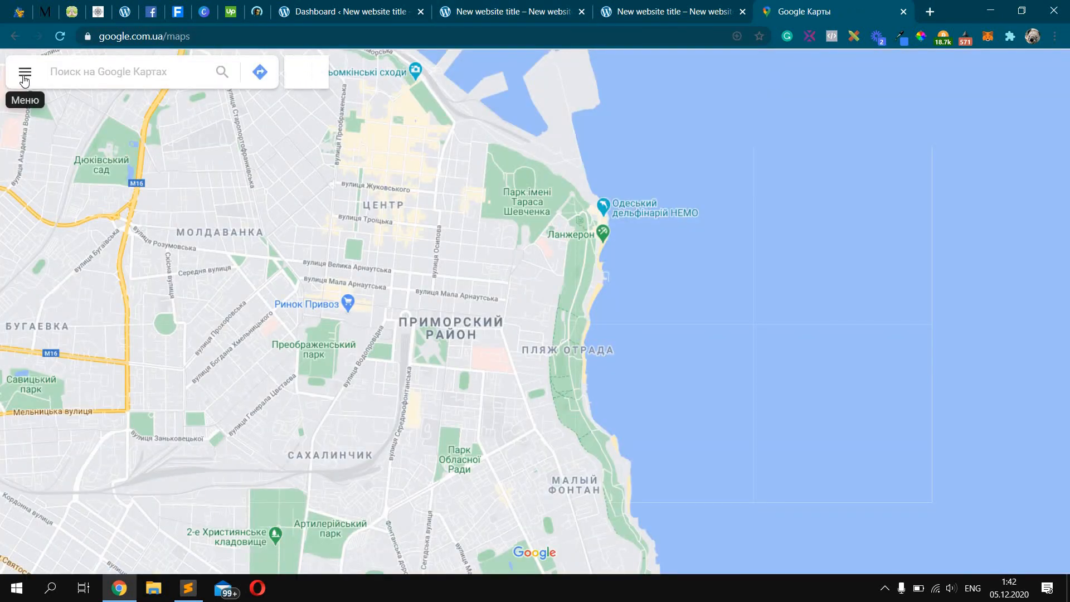
Copy the map's embed HTML via Share or embed map and return to the WordPress tab
left_click(25, 71)
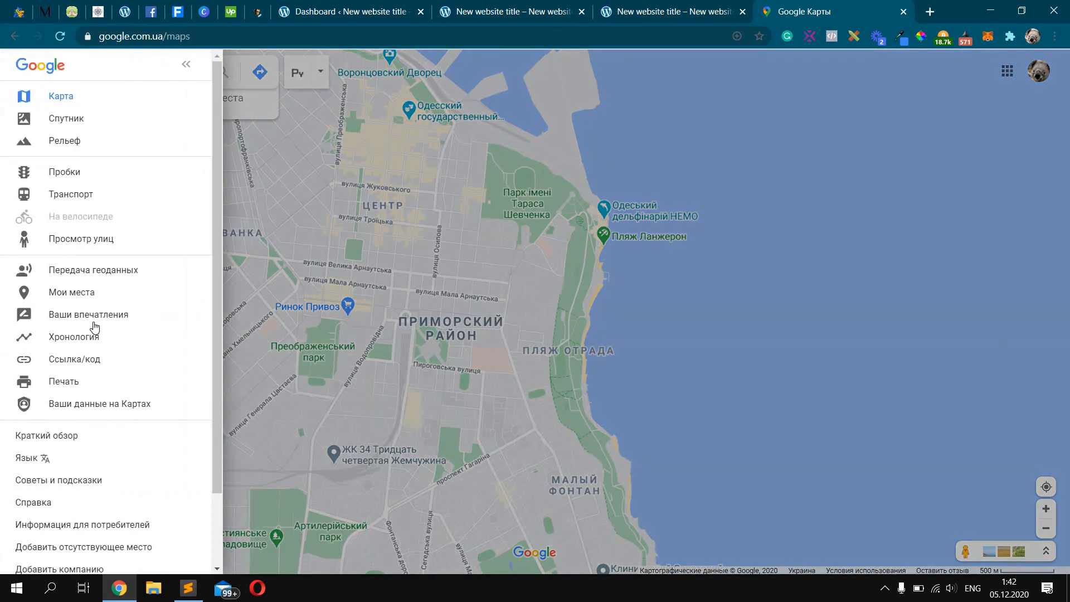
left_click(286, 338)
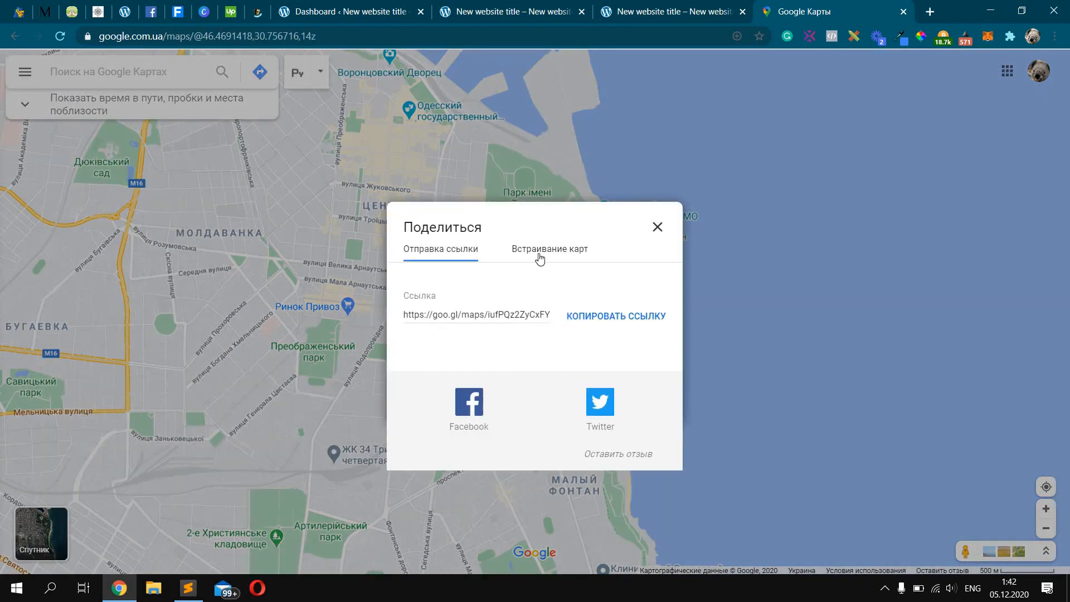
left_click(538, 256)
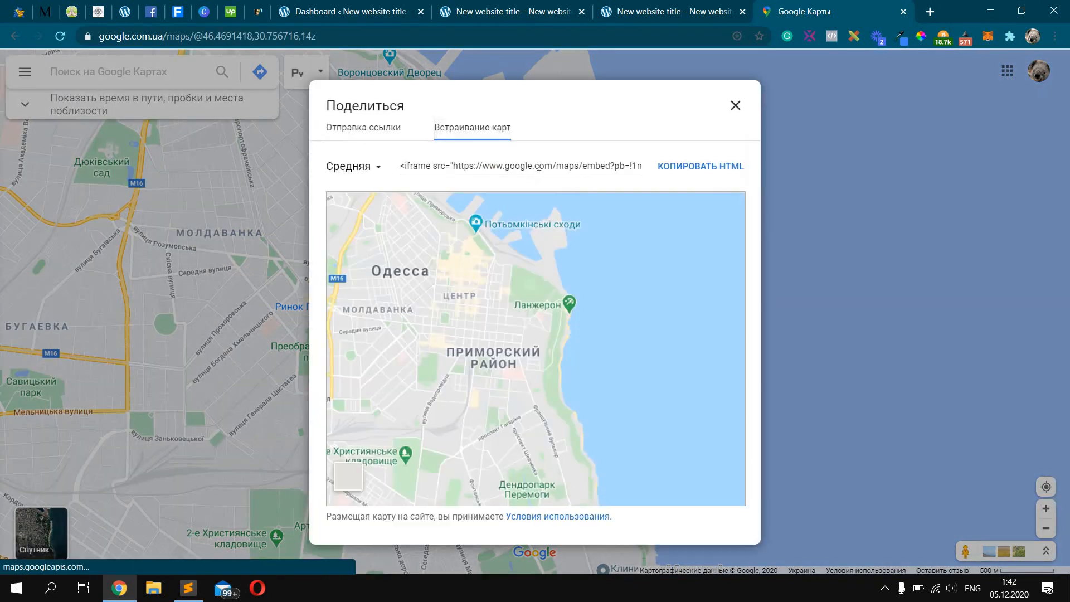
left_click(538, 165)
left_click(518, 12)
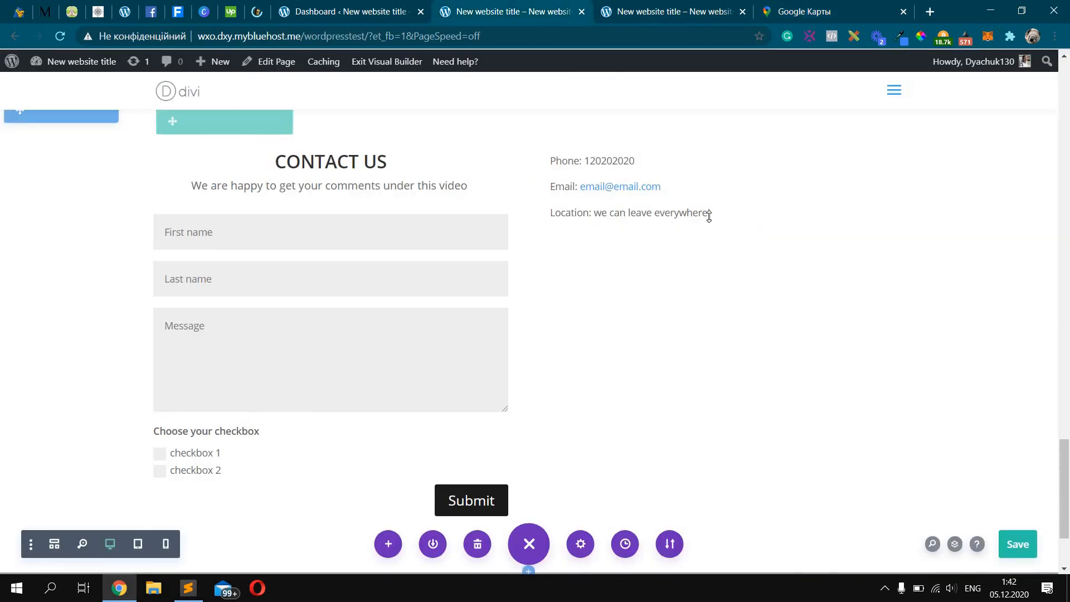
Add a Code module below the contact text and paste the Google Maps embed code
left_click(724, 192)
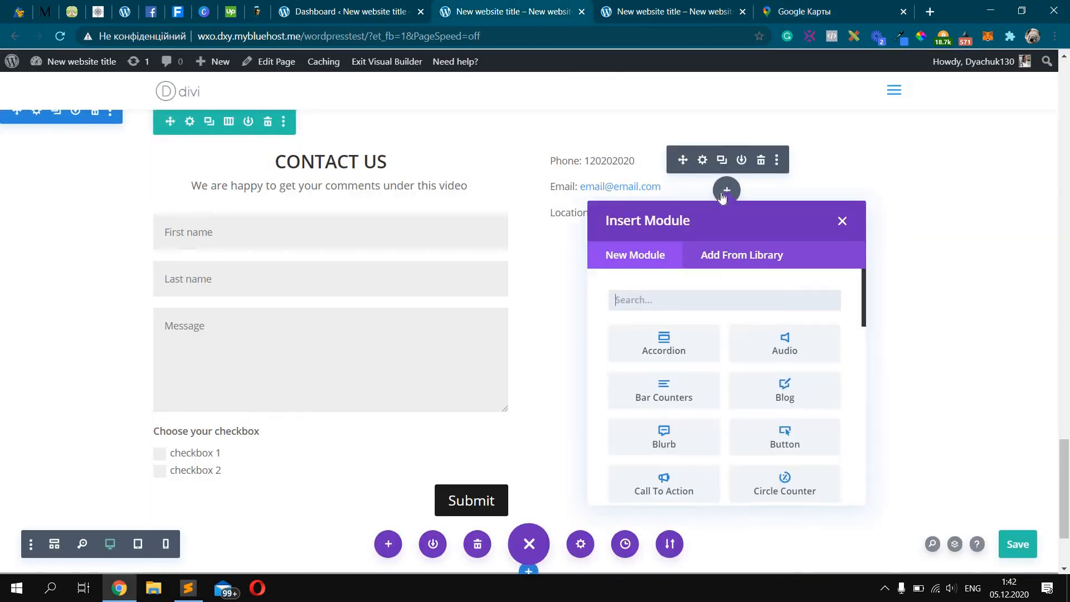
type("code")
left_click(665, 342)
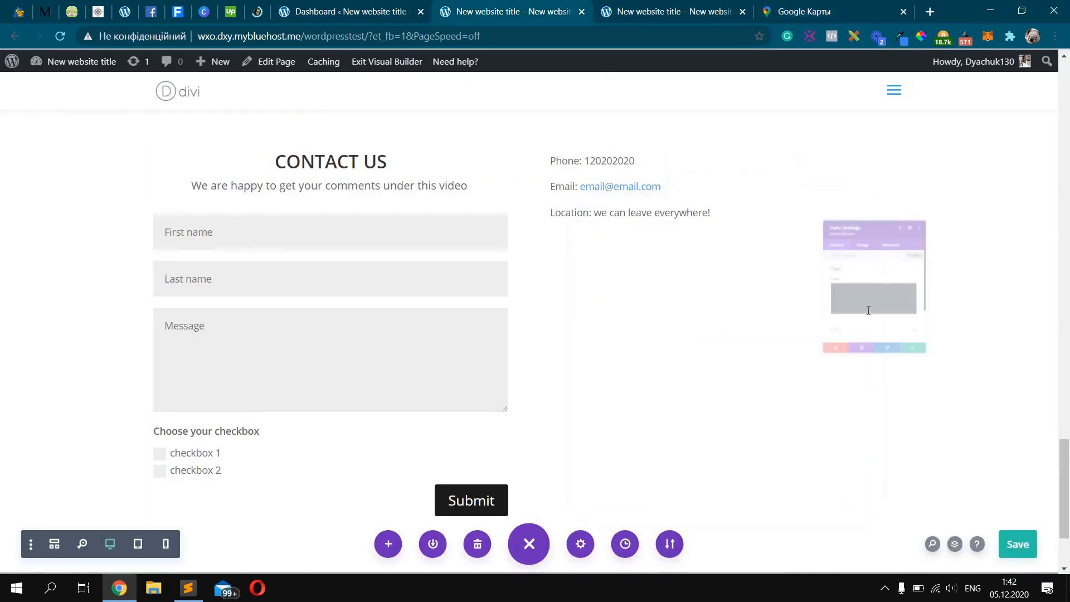
key("ctrl+v")
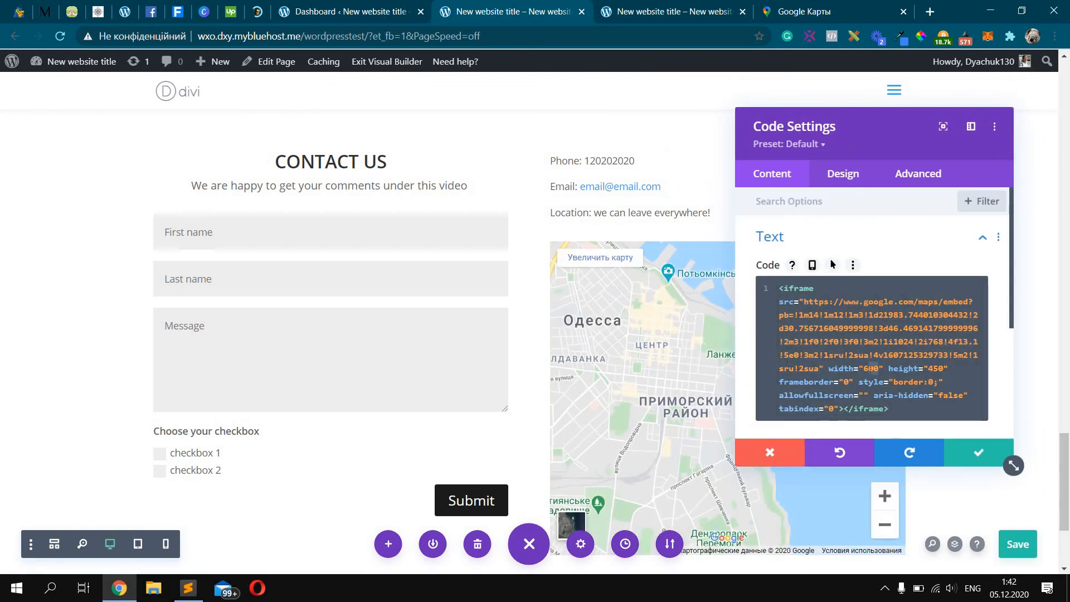
Set the iframe width to 100% and height to 400, then save the module and page
double_click(871, 367)
type("100%")
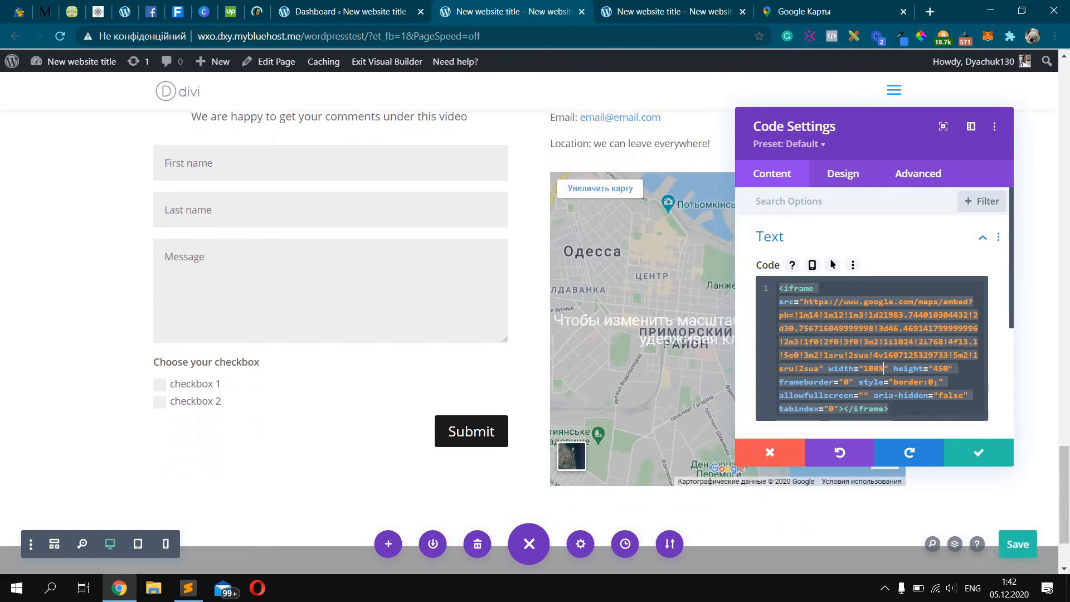
scroll(335, 335, "down", 1)
left_click(938, 369)
key("BackSpace")
type("3")
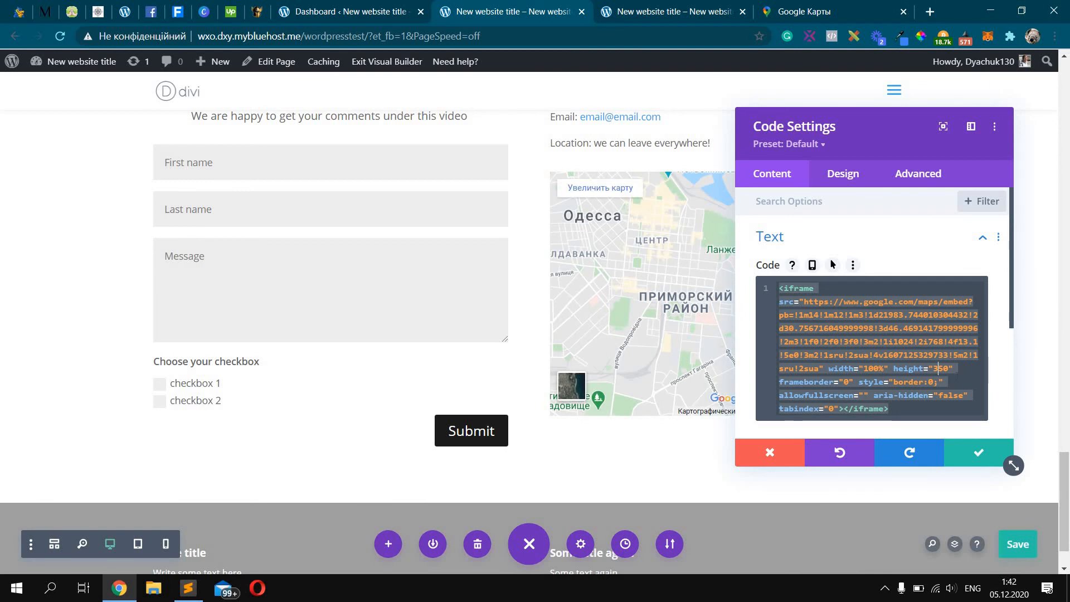
key("BackSpace")
key("BackSpace")
type("40")
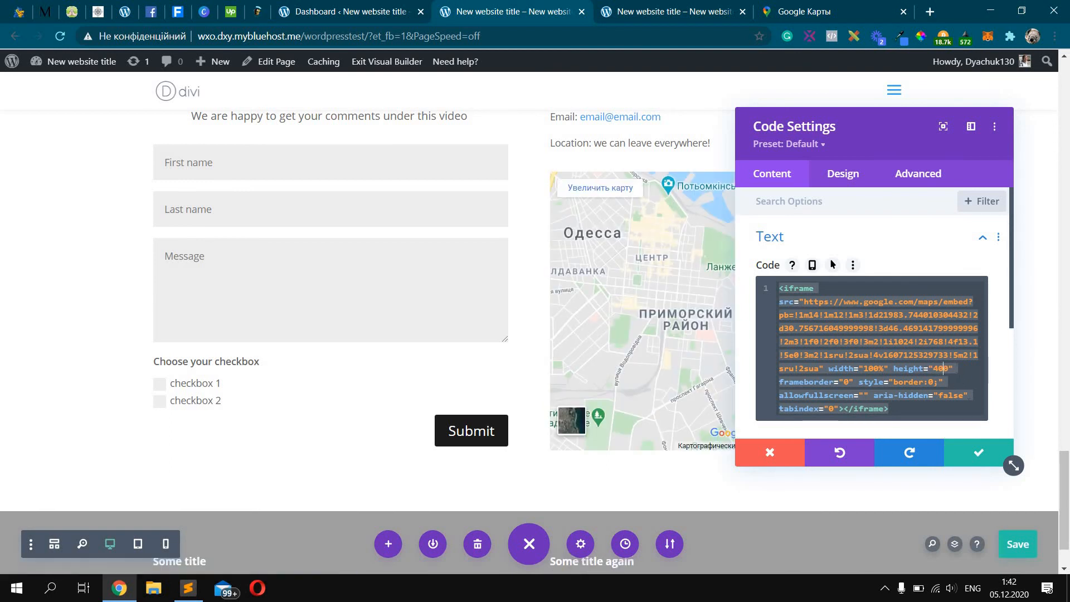
left_click(975, 457)
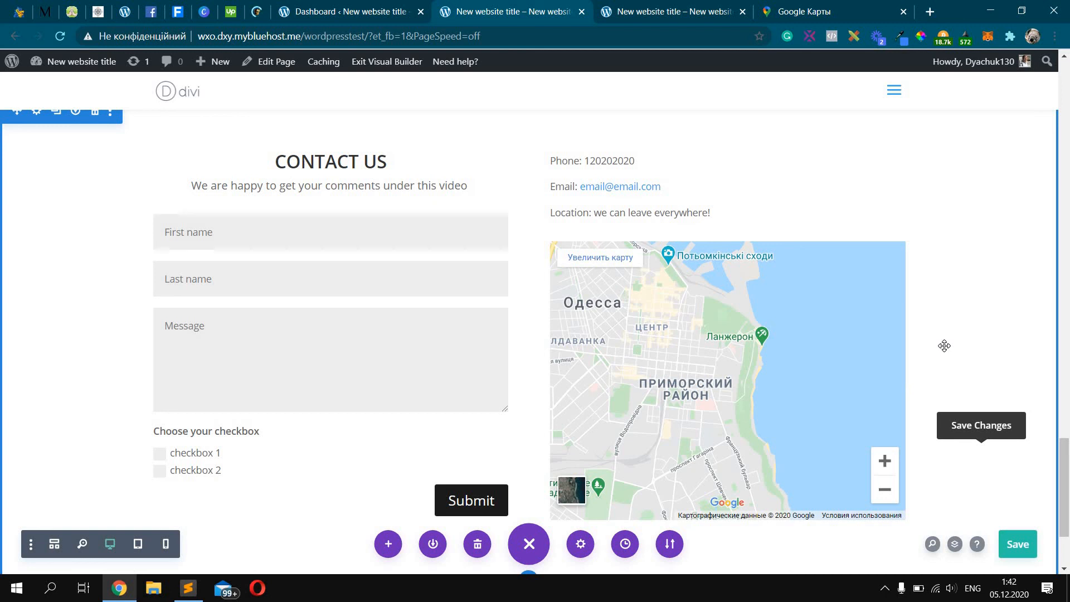
left_click(1021, 545)
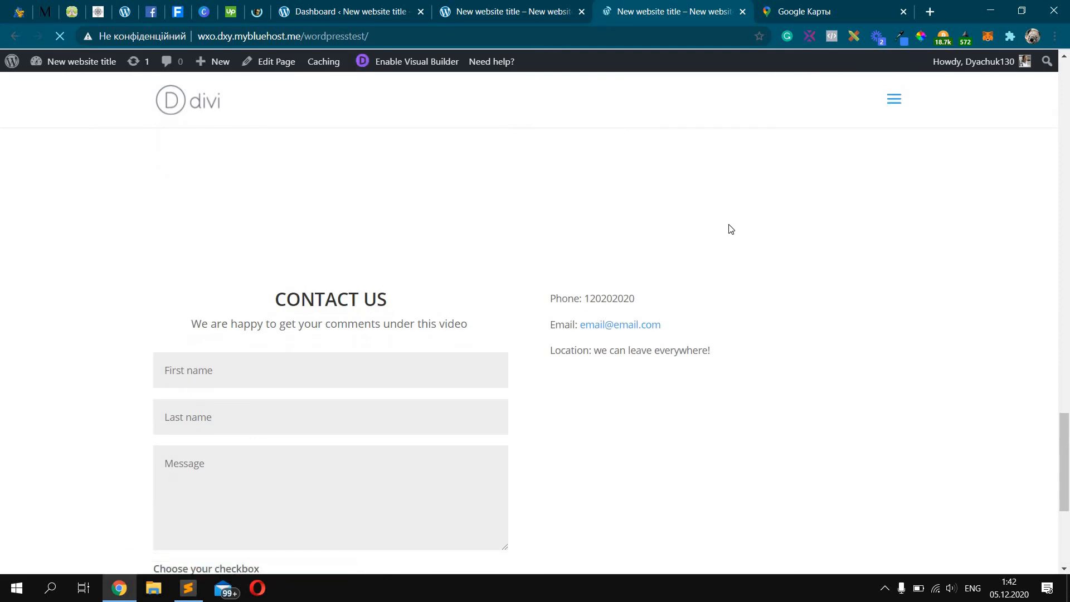
scroll(731, 228, "down", 2)
scroll(728, 224, "up", 3)
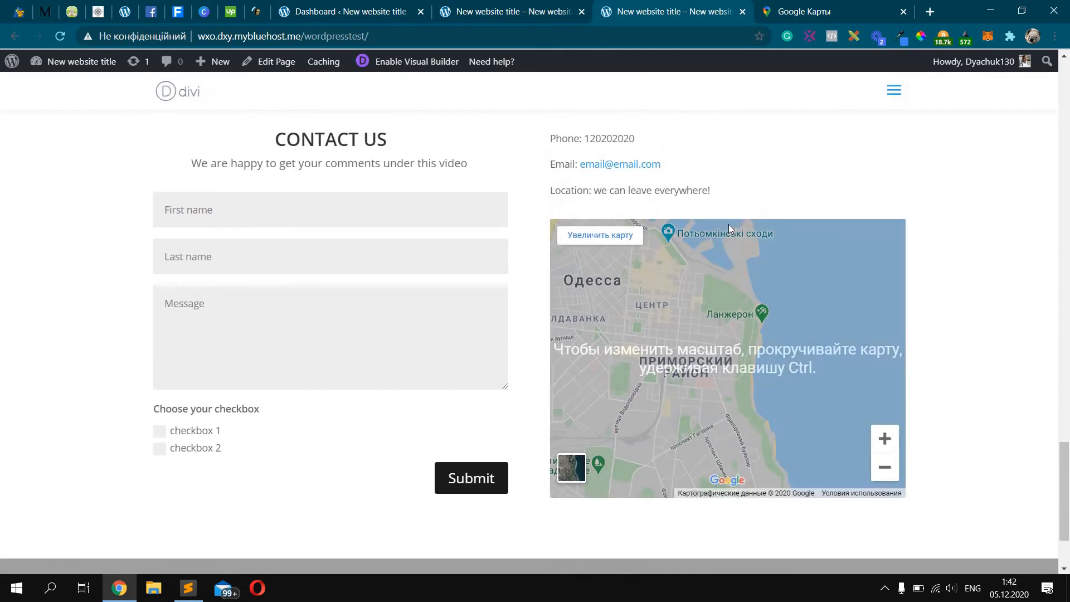
left_click(334, 282)
scroll(334, 284, "down", 1)
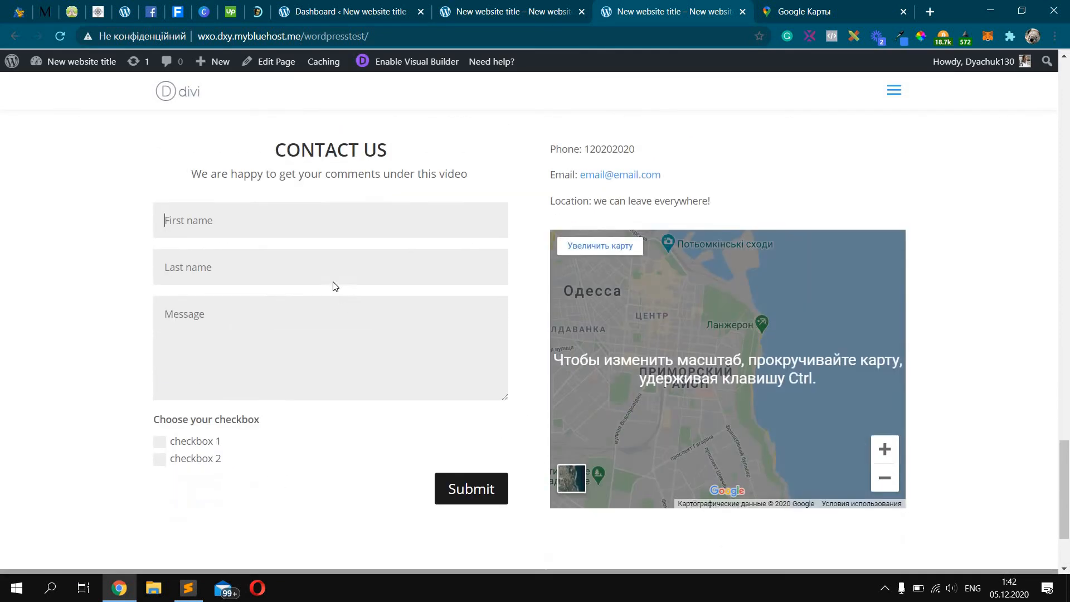
type("first ame")
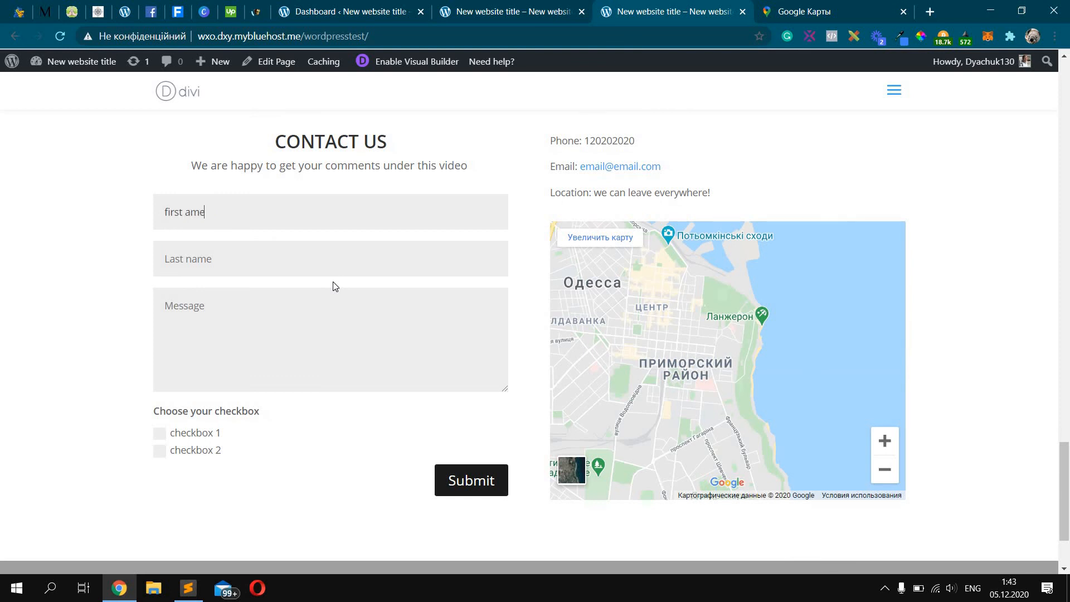
key("ctrl+a")
type("f")
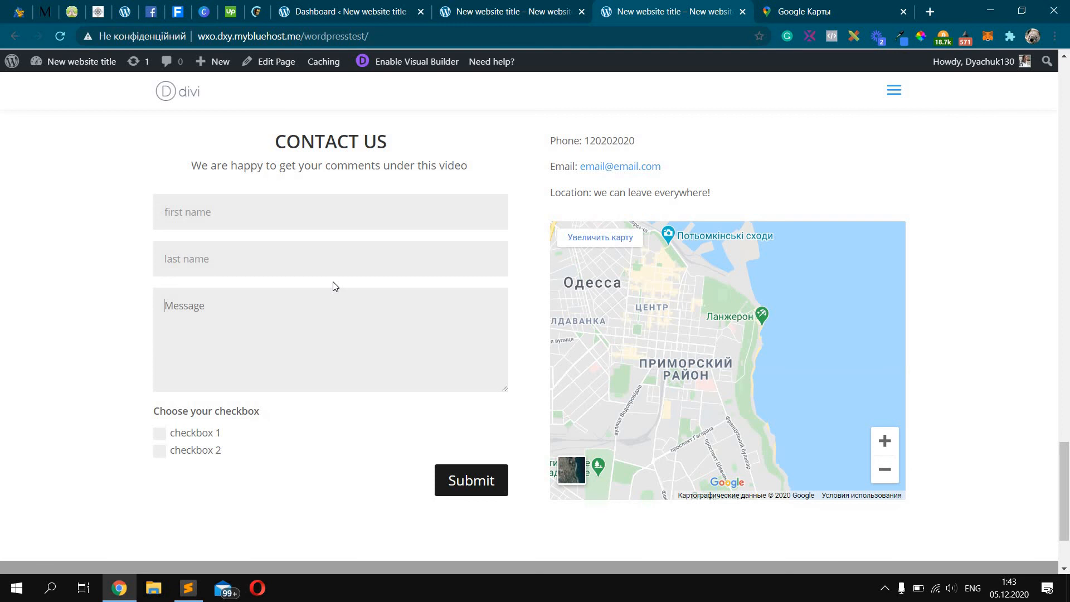
type("mess")
key("shift+Left")
key("shift+Left")
key("shift+Left")
key("shift+Left")
key("shift+Left")
key("shift+Left")
key("shift+Left")
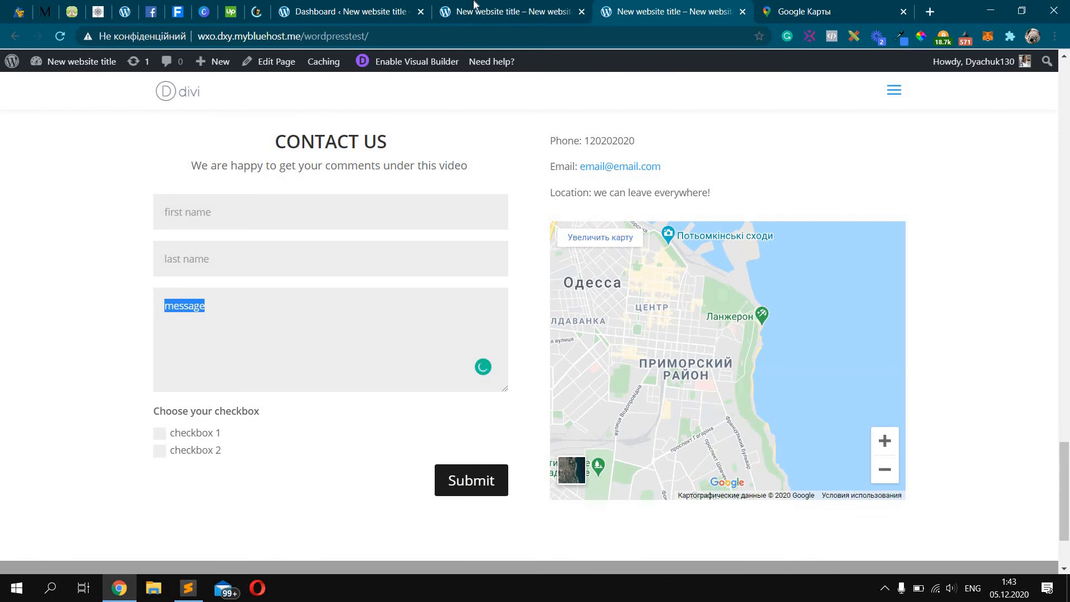
key("ctrl+shift+Tab")
mouse_move(308, 259)
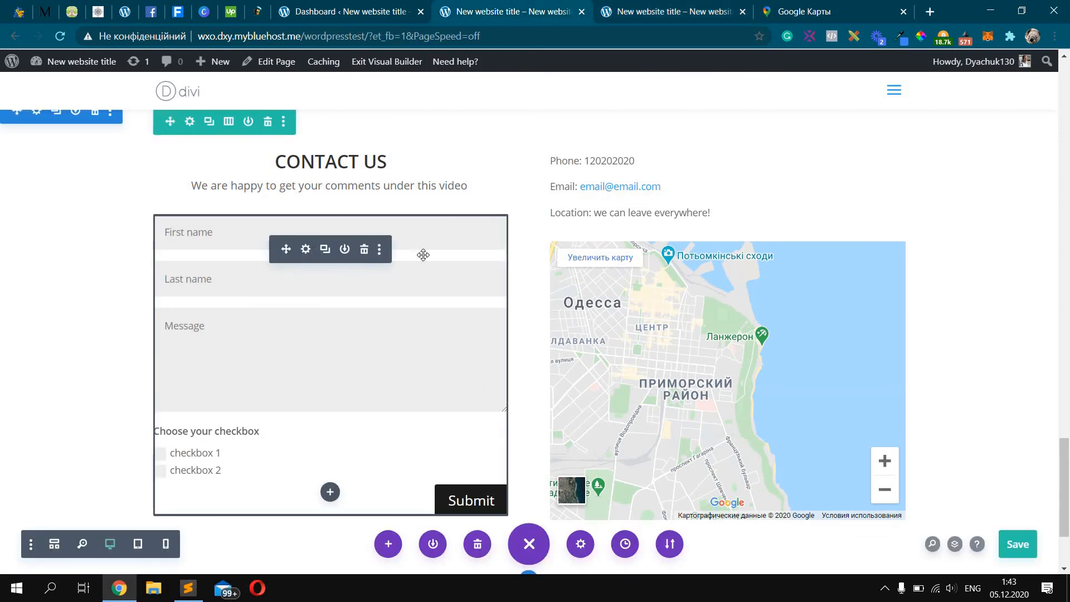
Set the contact form's Fields Text Color to black in the Design settings
left_click(843, 173)
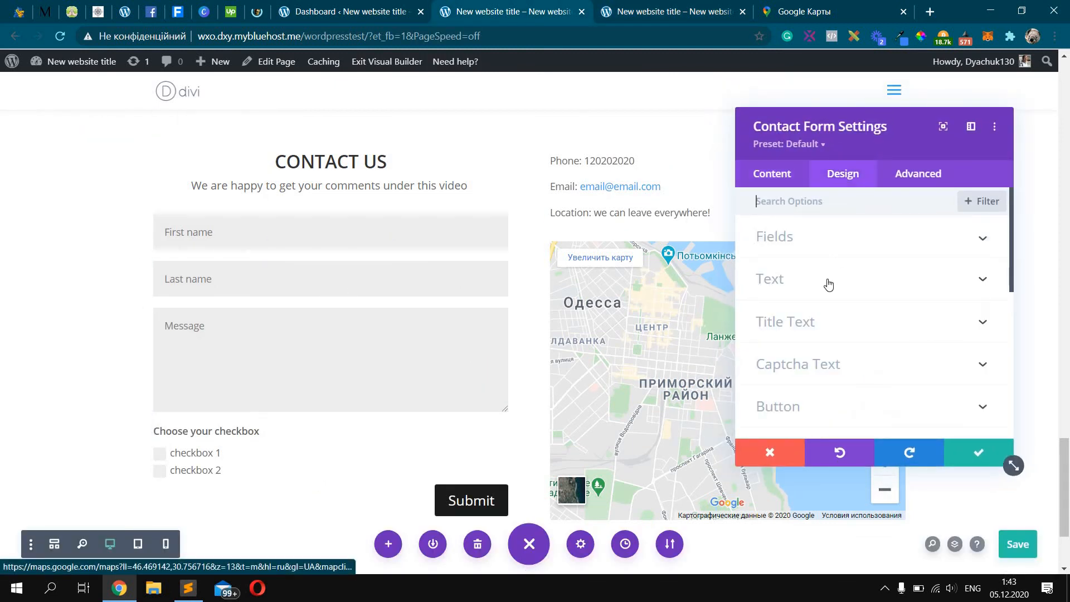
left_click(829, 282)
scroll(864, 301, "down", 3)
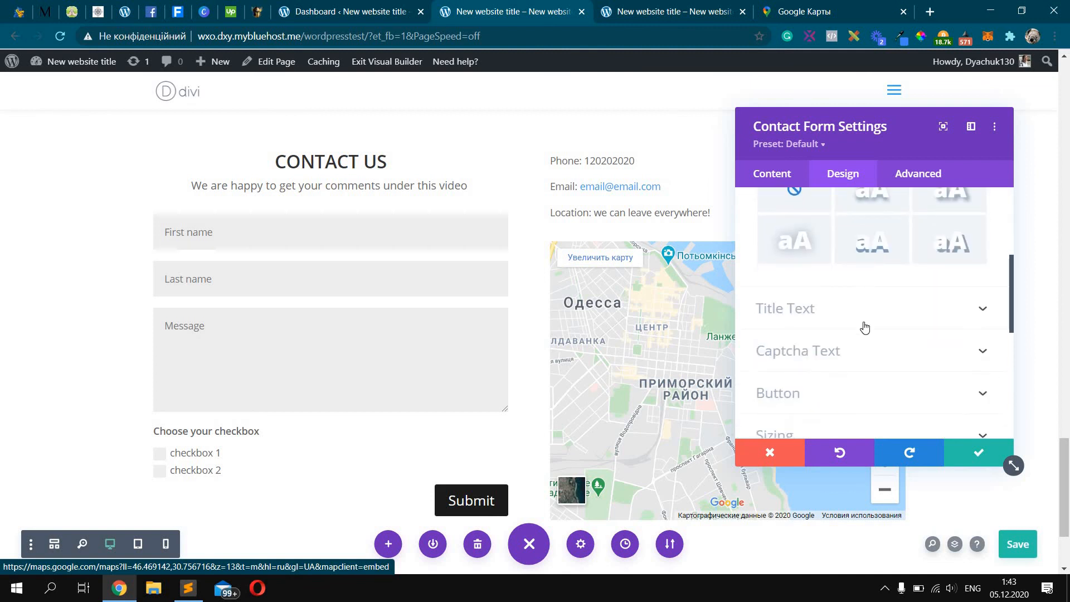
scroll(863, 323, "down", 1)
scroll(865, 322, "up", 5)
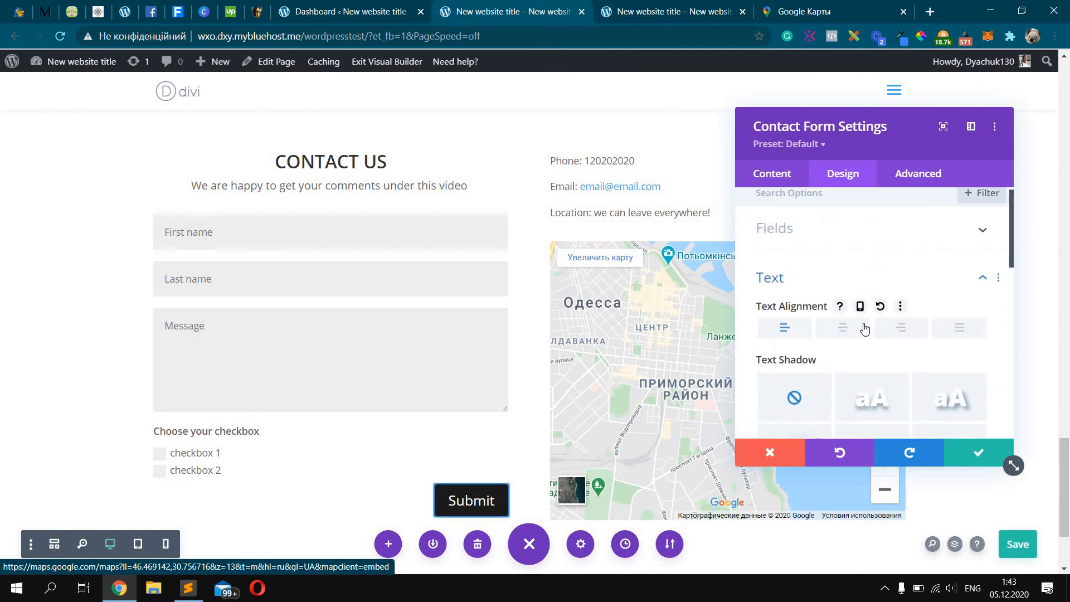
scroll(867, 262, "up", 2)
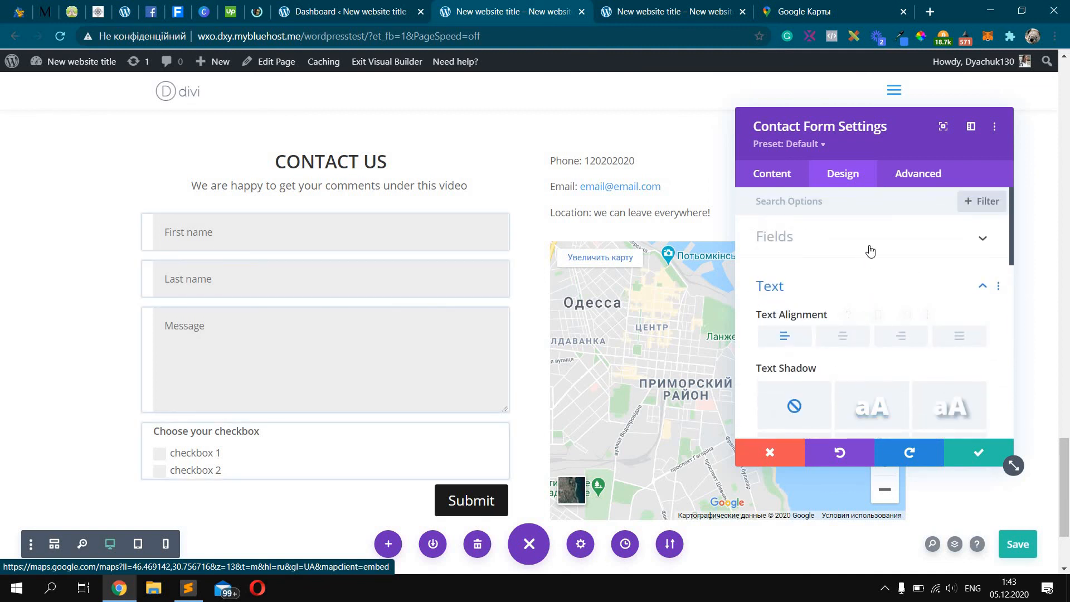
left_click(863, 250)
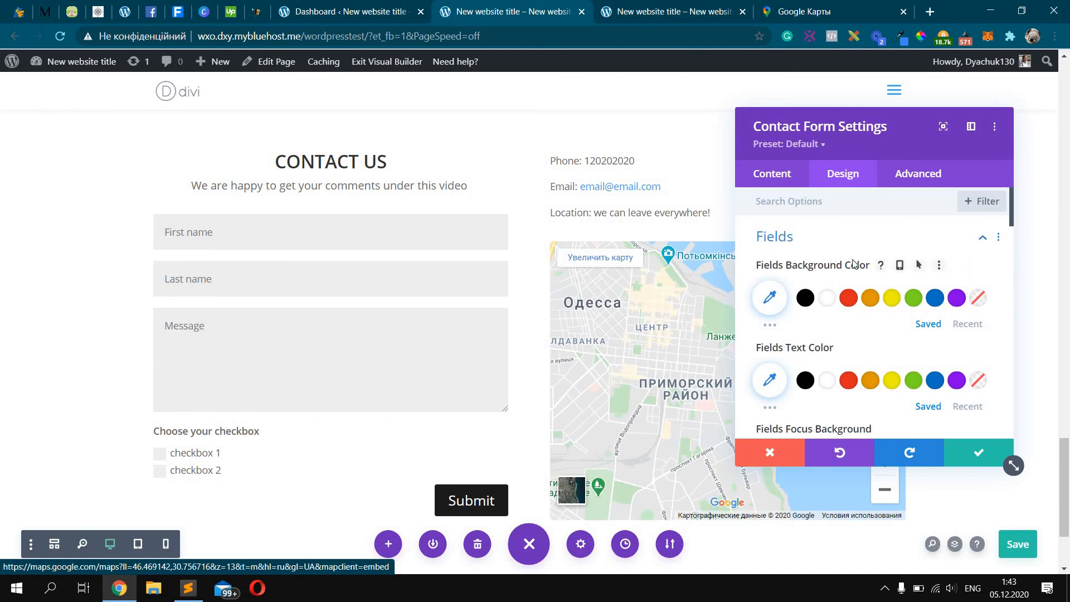
scroll(854, 268, "down", 2)
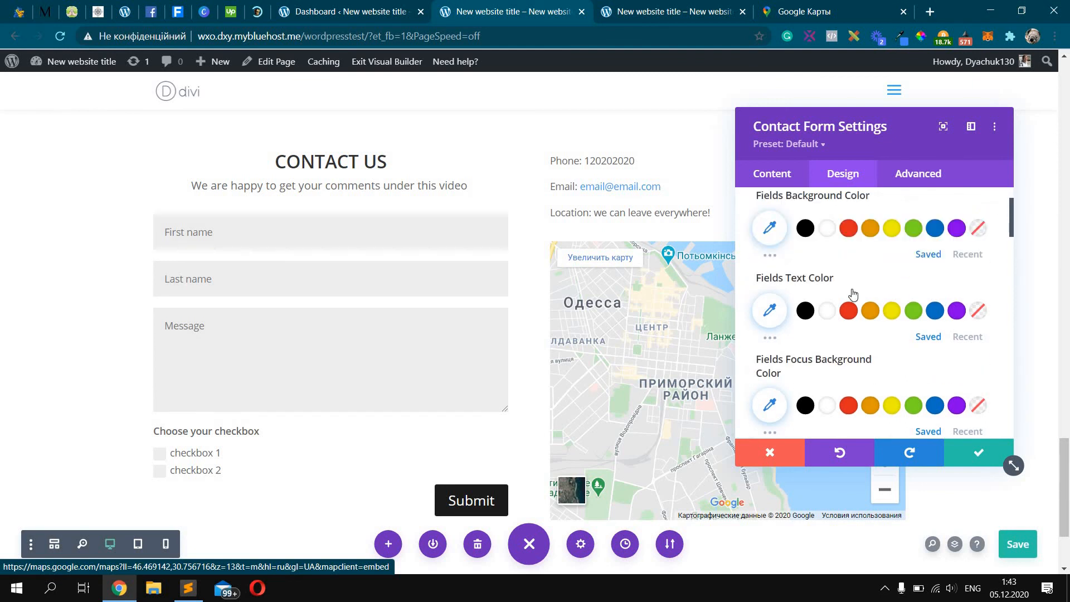
scroll(853, 294, "up", 2)
scroll(830, 304, "down", 2)
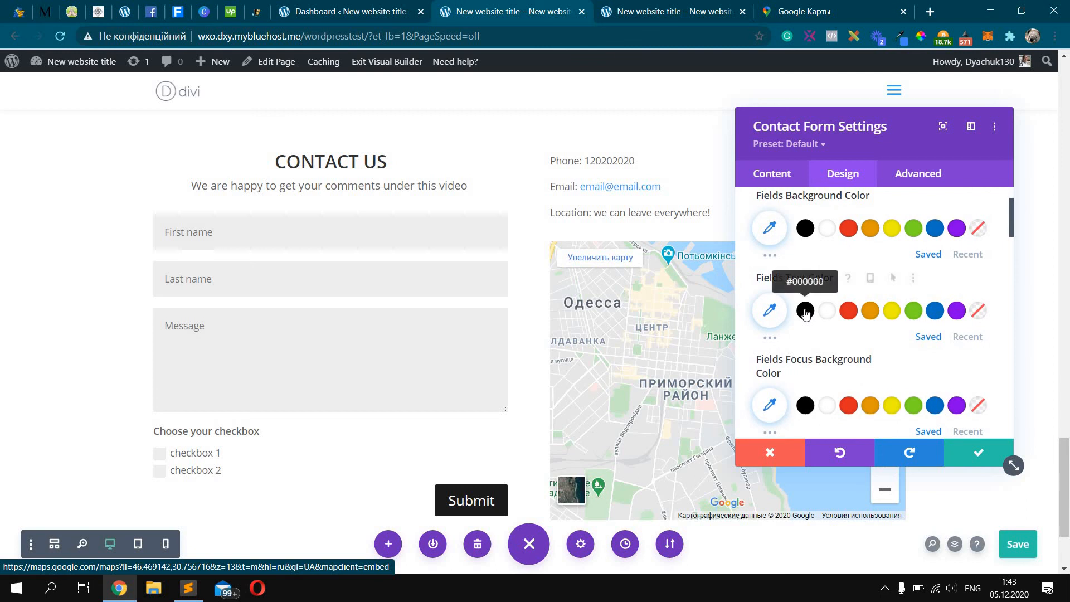
left_click(806, 310)
Try blue and white field backgrounds, then reset to the default grey and close settings
scroll(831, 303, "up", 2)
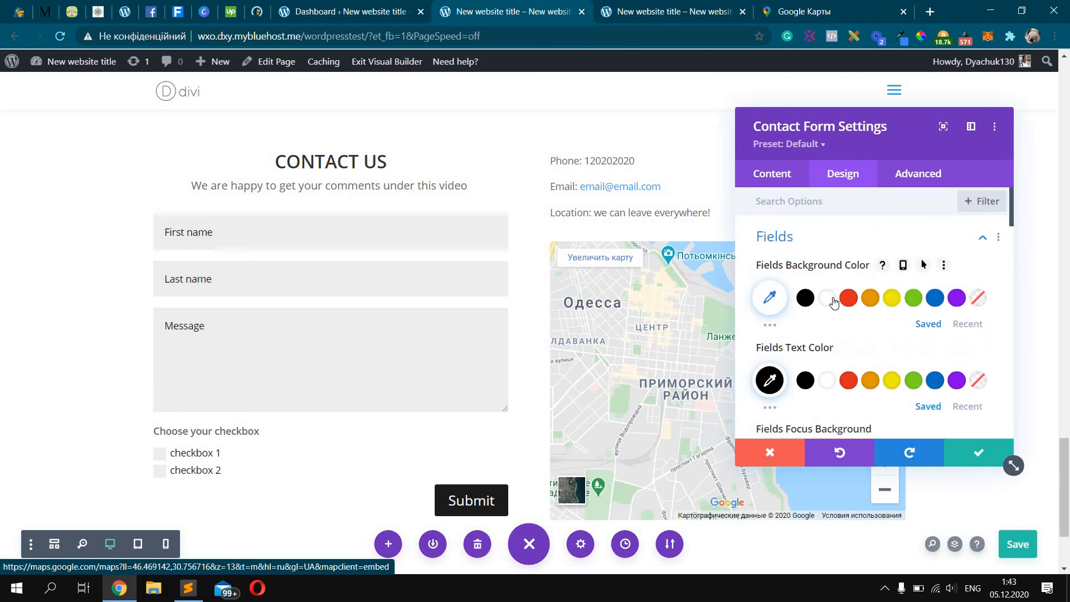
left_click(936, 301)
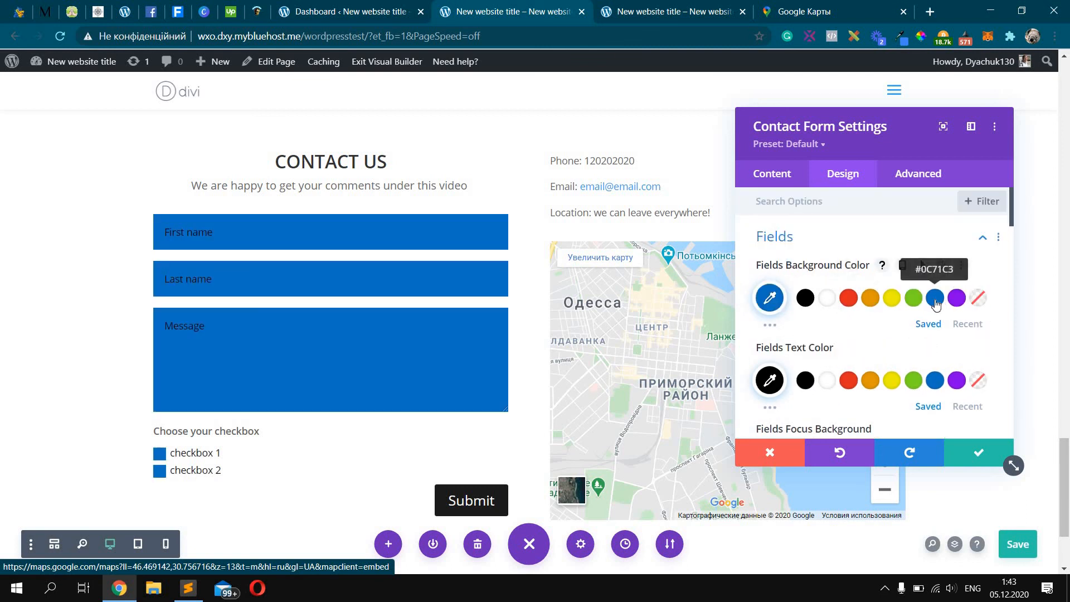
left_click(827, 299)
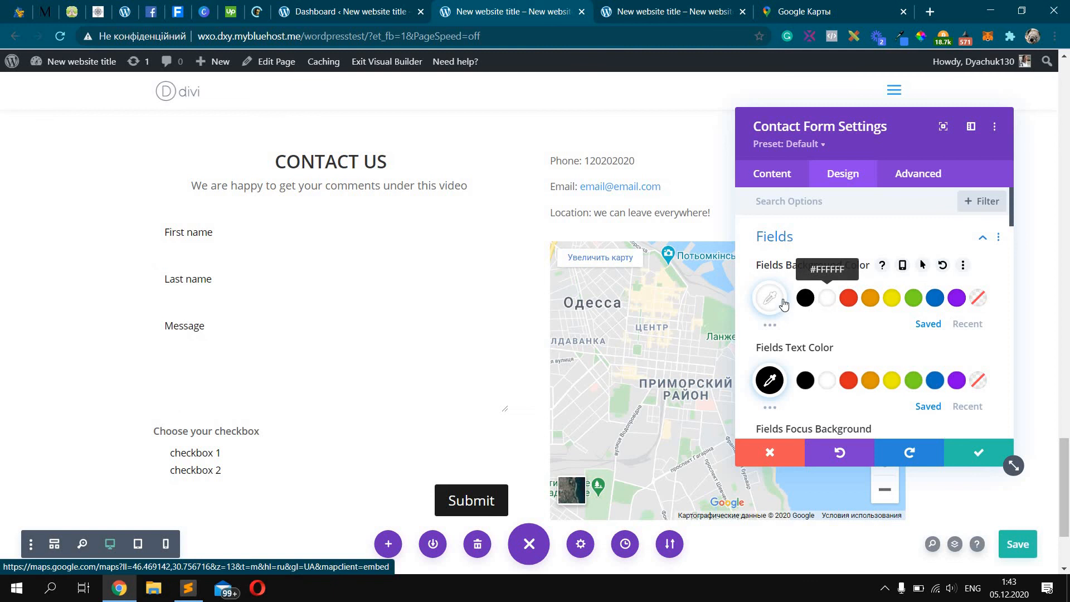
scroll(791, 301, "down", 3)
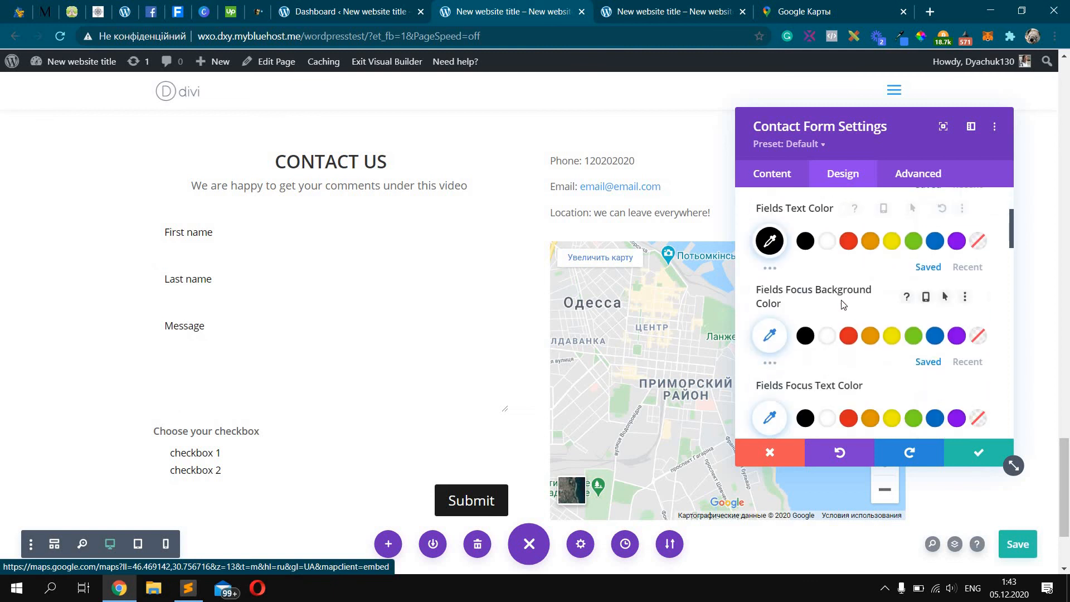
scroll(842, 305, "down", 2)
scroll(838, 304, "up", 5)
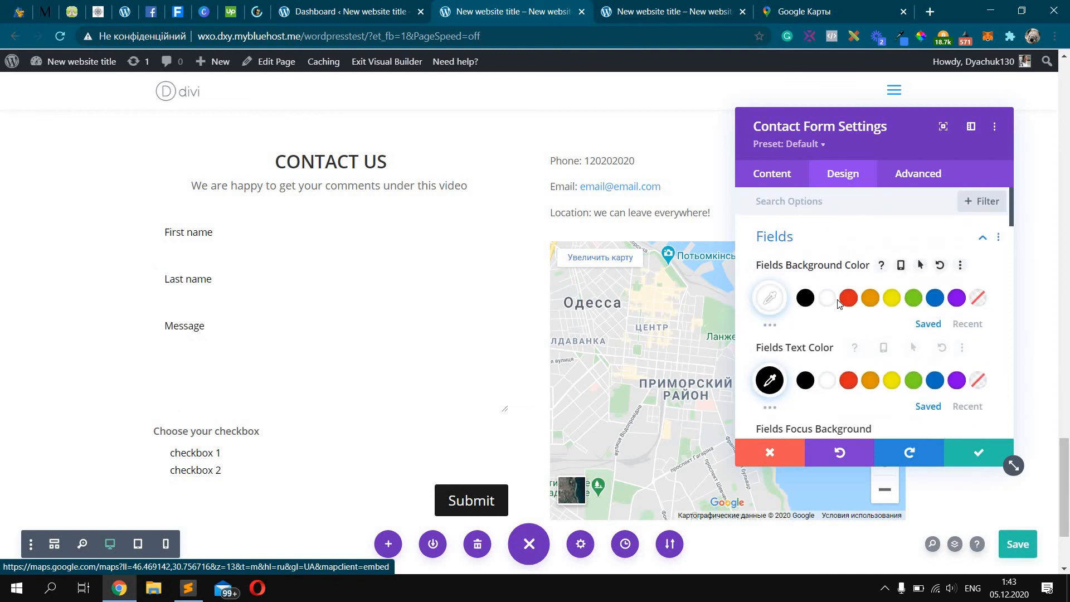
left_click(837, 301)
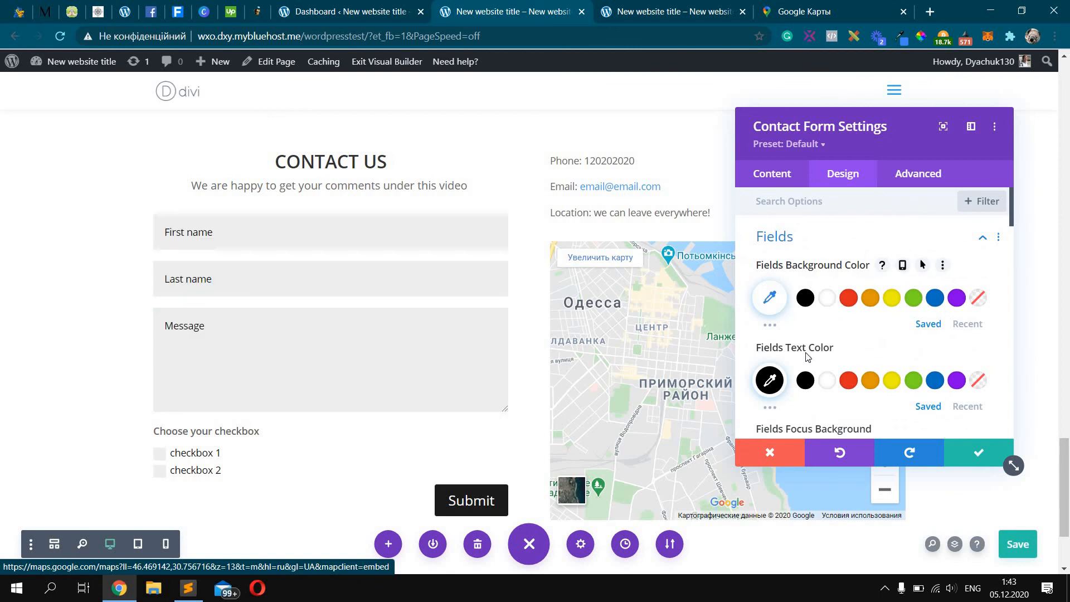
left_click(978, 452)
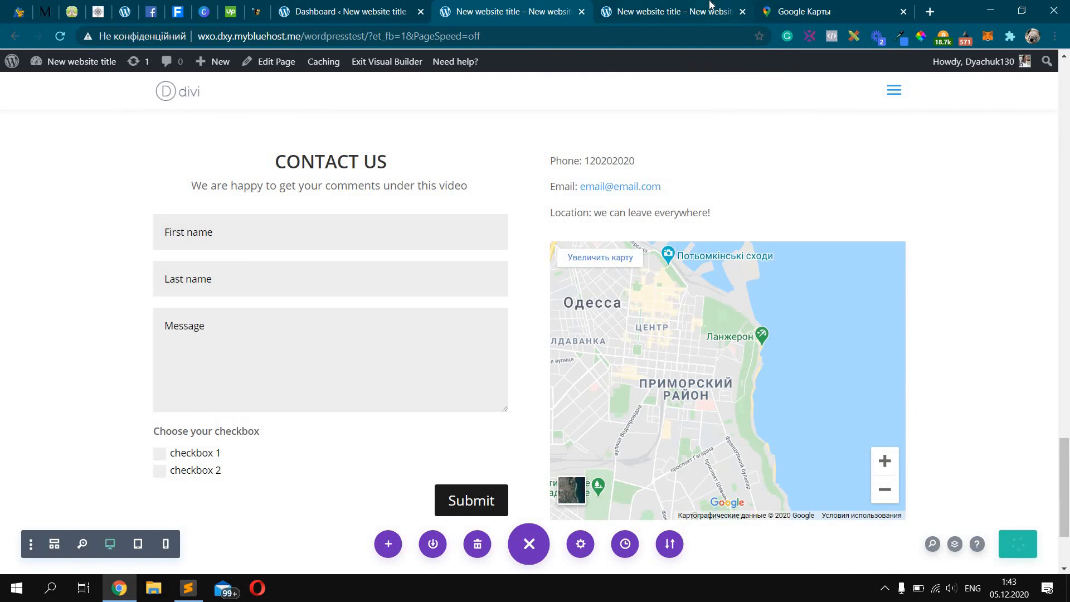
On the live page, fill in the contact form's First name field and submit the form
left_click(710, 4)
left_click(560, 5)
left_click(639, 4)
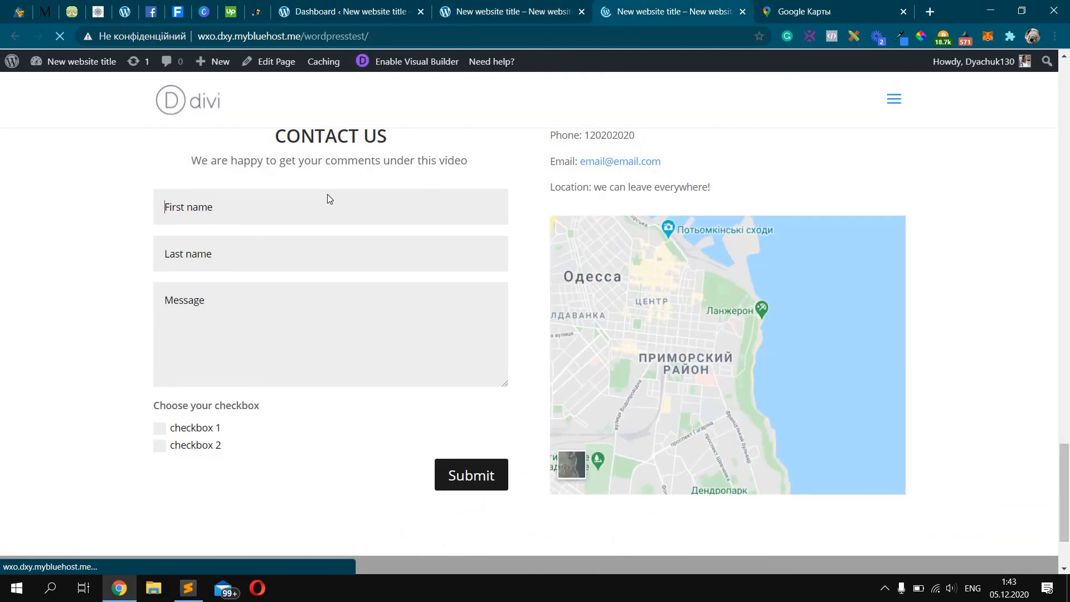
left_click(328, 195)
type("first name")
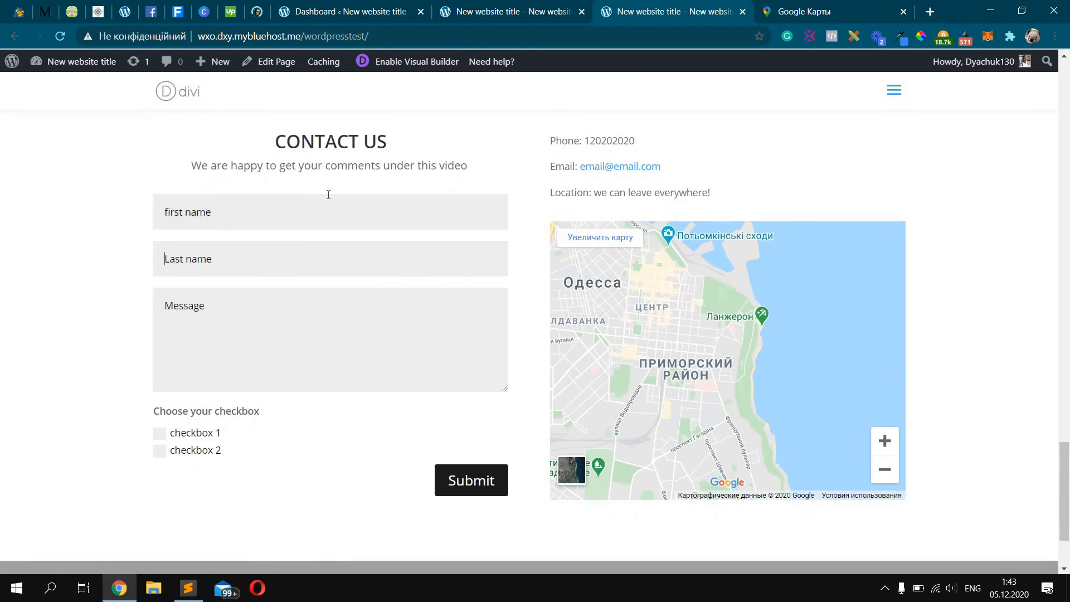
type("last name")
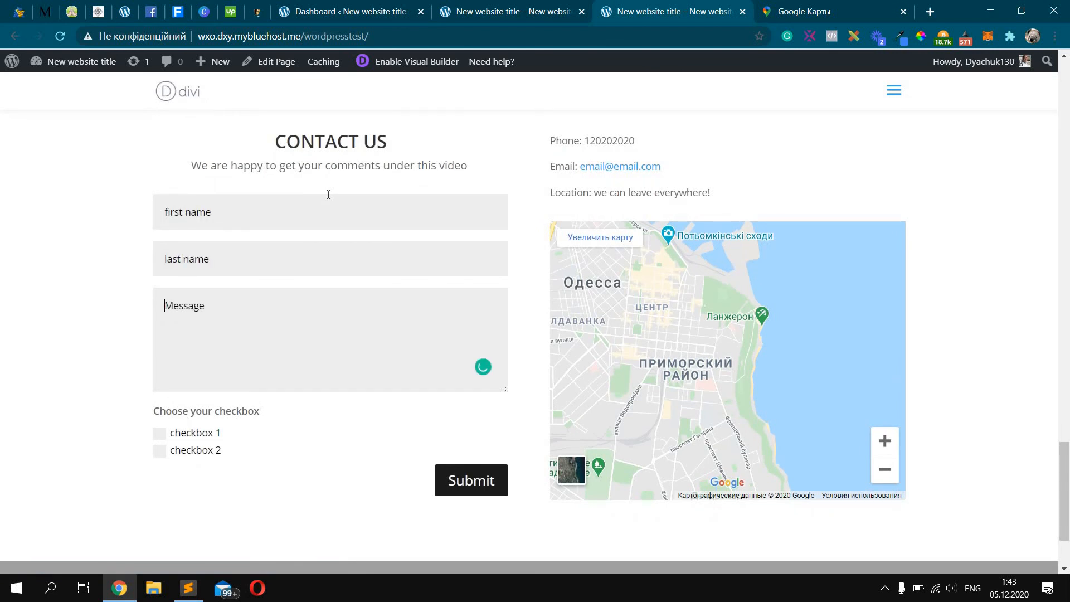
type("our message")
left_click(473, 483)
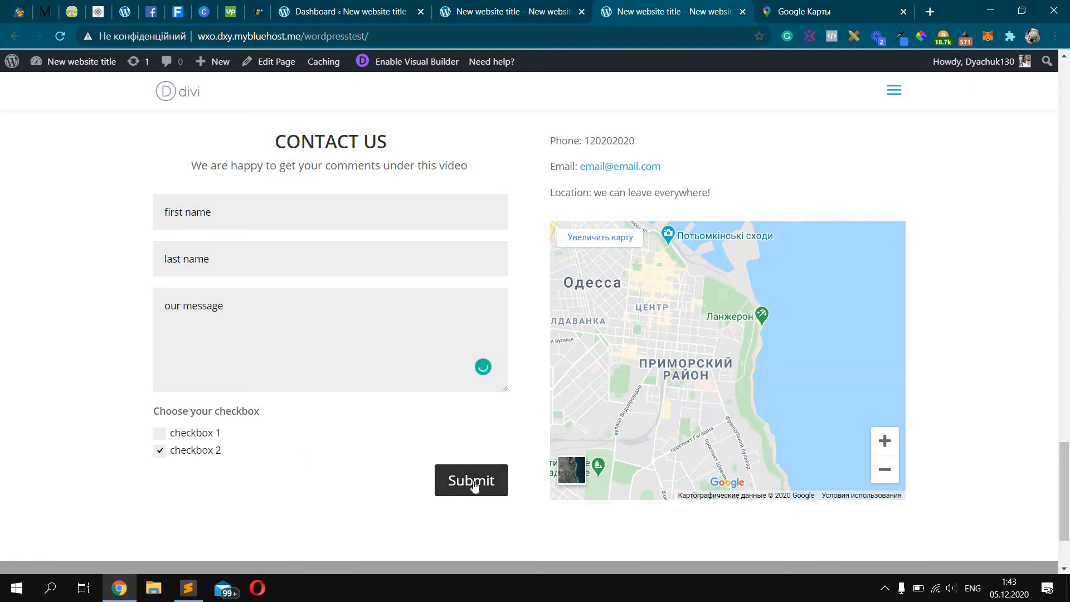